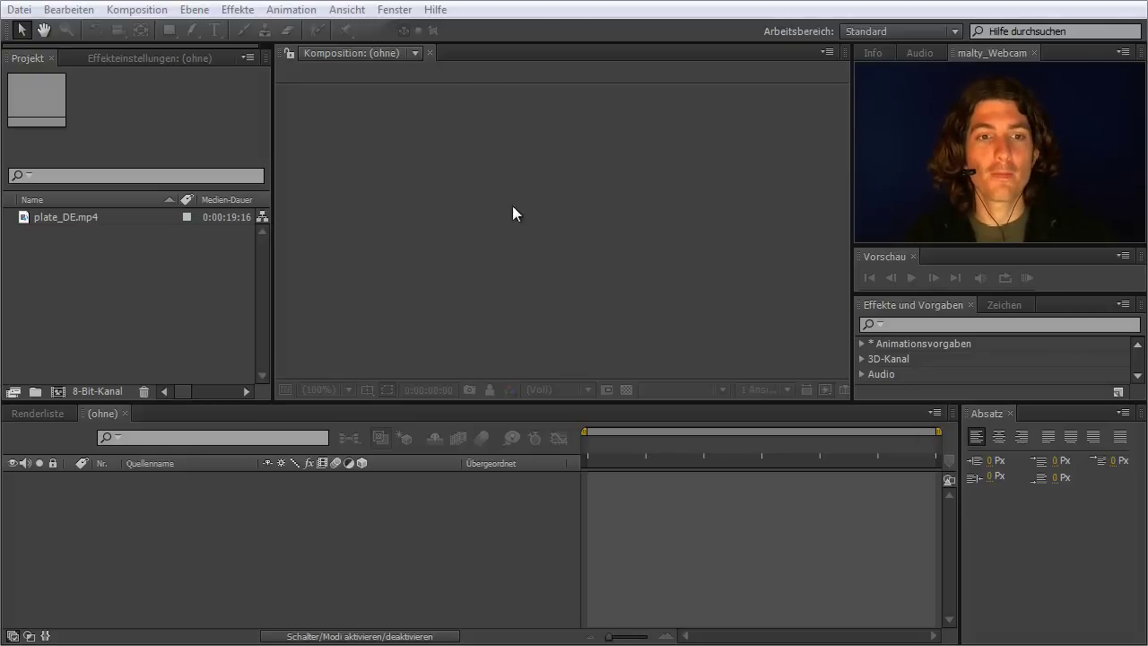
# Create a plate_DE composition from the plate_DE.mp4 footage clip
pyautogui.click(34, 215)
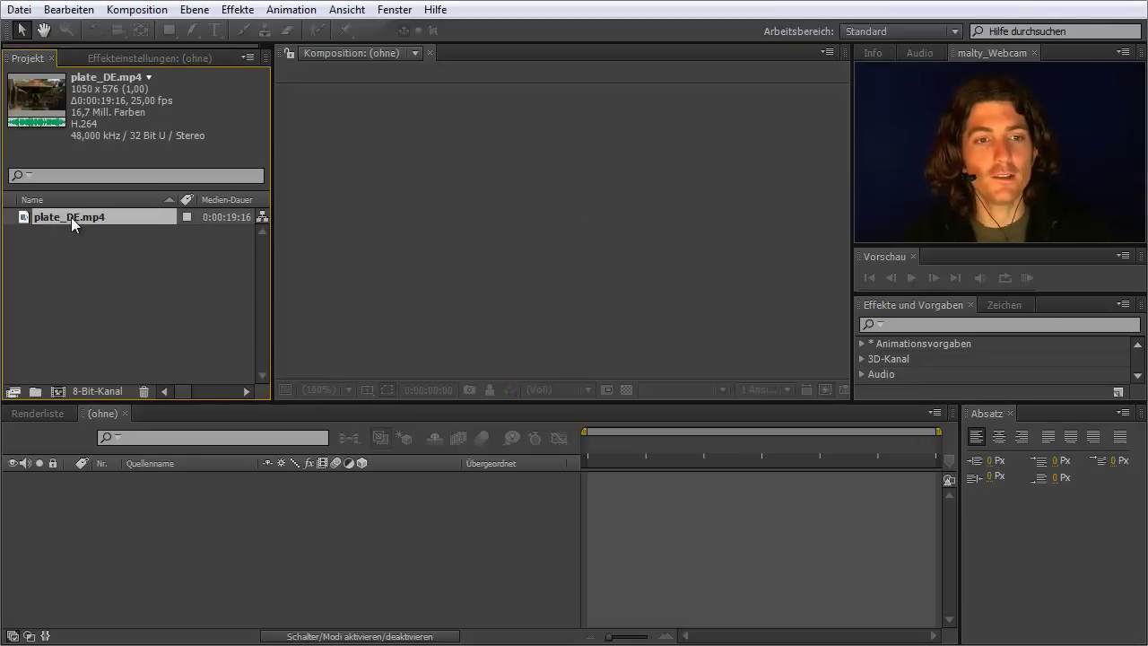
pyautogui.moveTo(44, 216); pyautogui.dragTo(58, 391)
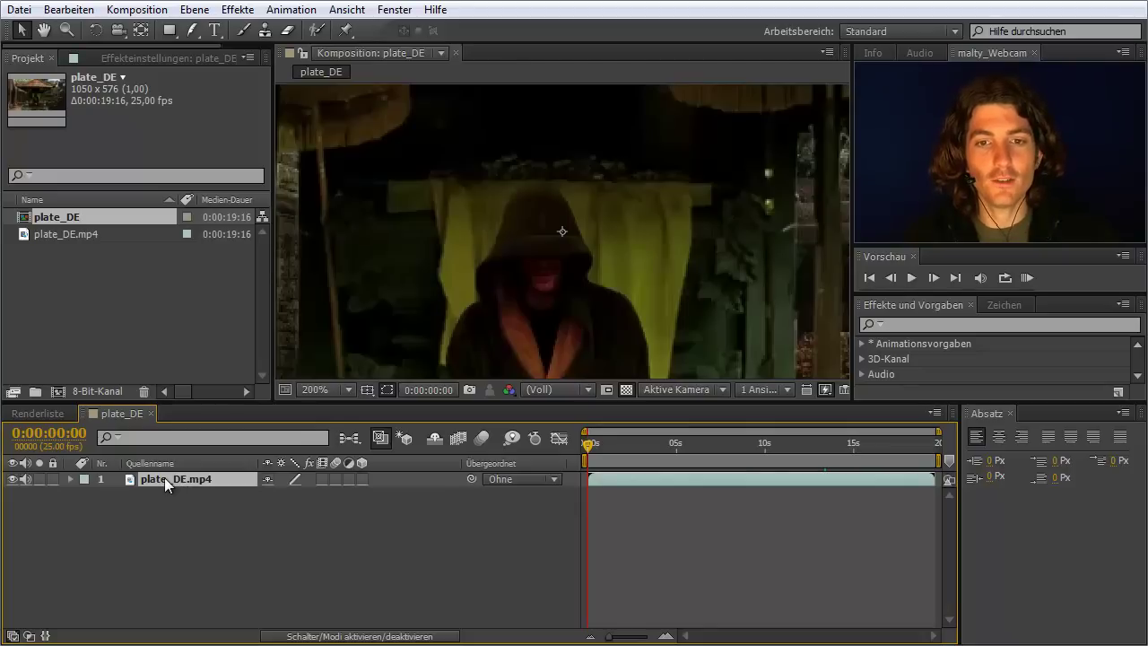
pyautogui.scroll(-1, 576, 277)
pyautogui.scroll(-2, 571, 273)
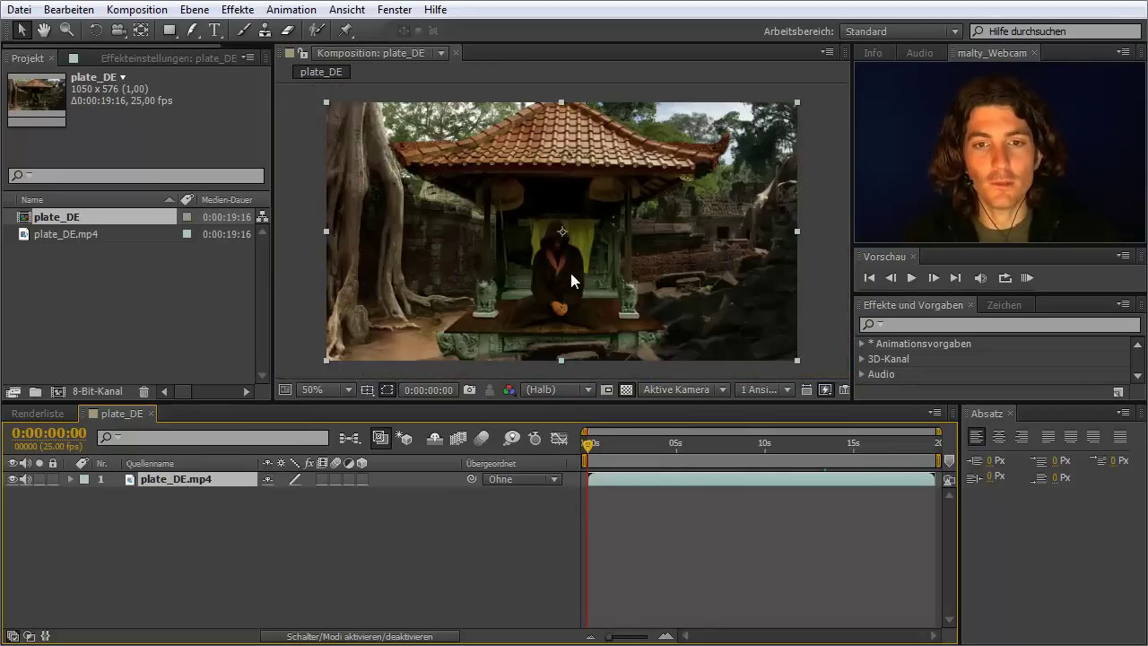
# Scrub to a later moment to preview the hooded figure, then browse the Layer menu
pyautogui.moveTo(587, 446)
pyautogui.mouseDown()
pyautogui.moveTo(711, 459)
pyautogui.moveTo(571, 441)
pyautogui.mouseUp()
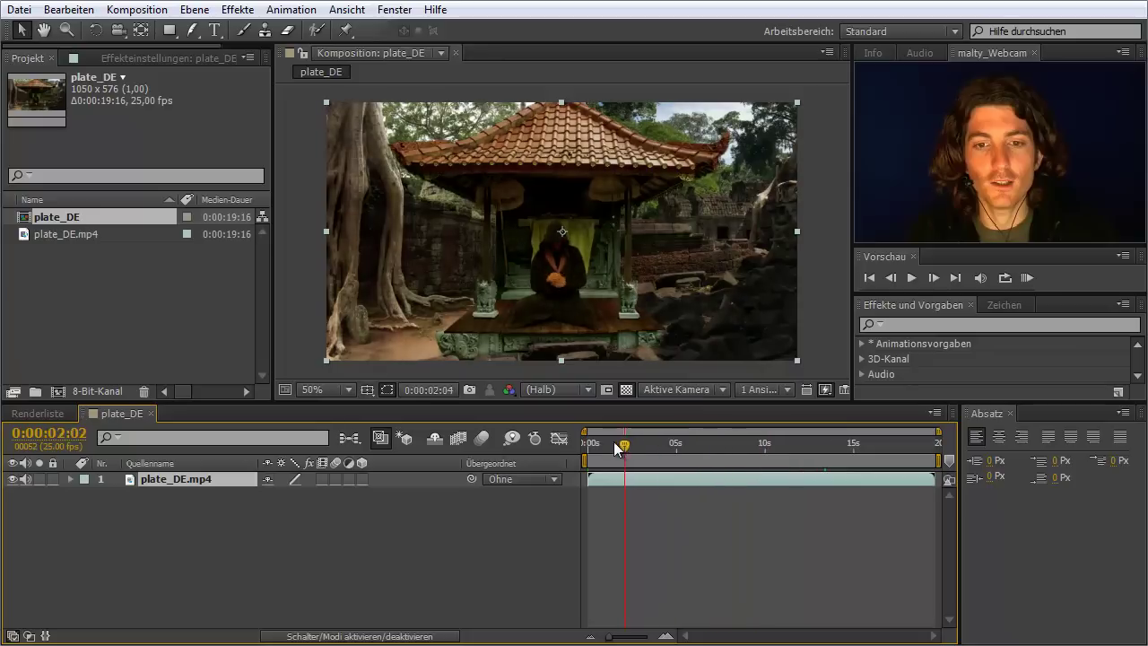
pyautogui.scroll(2, 539, 282)
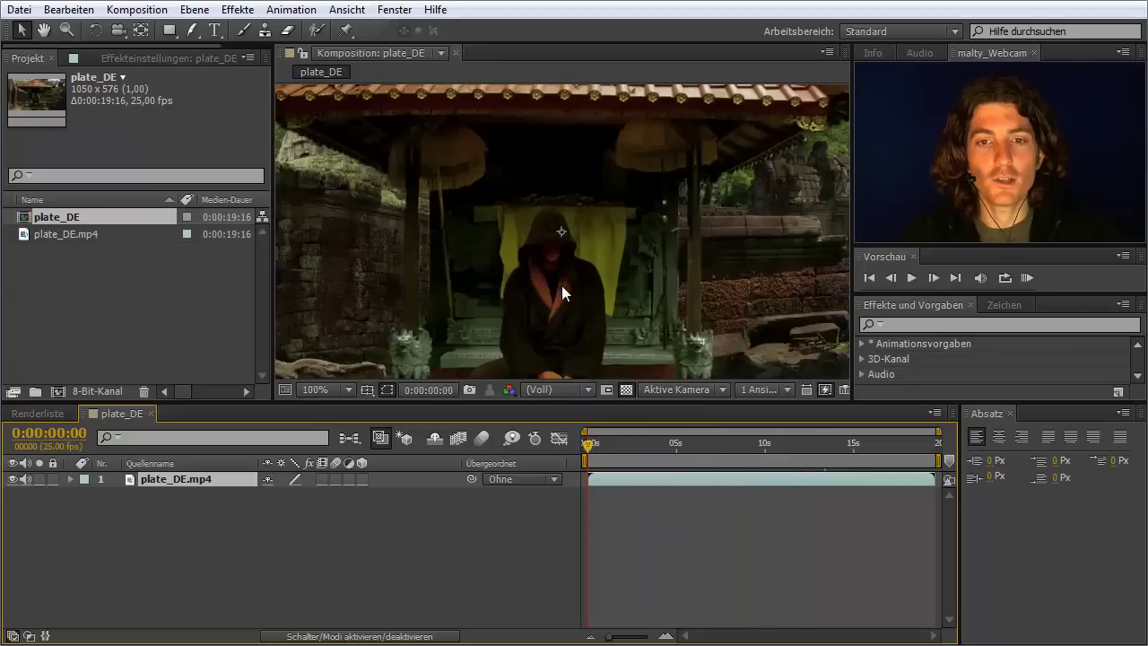
pyautogui.scroll(2, 561, 286)
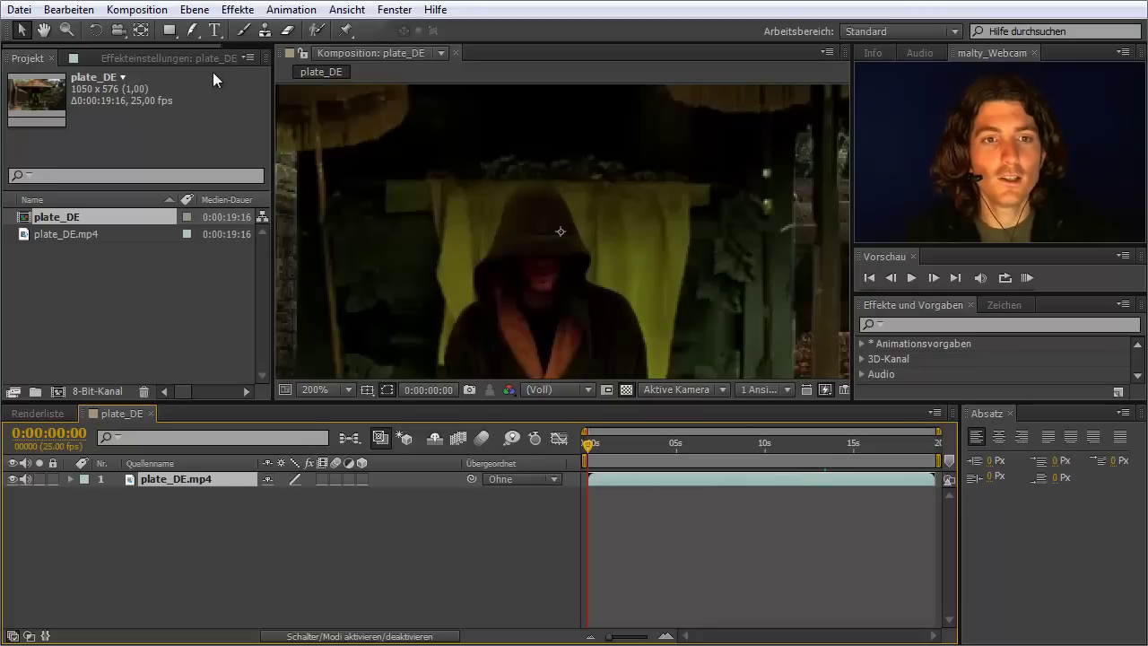
pyautogui.click(196, 11)
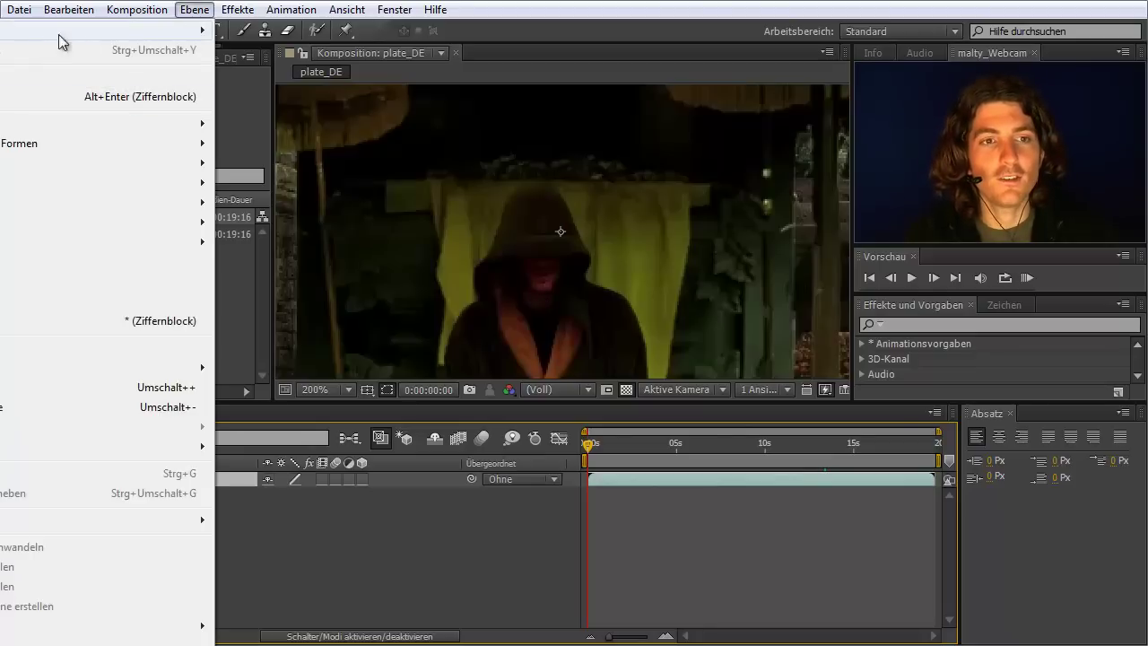
pyautogui.click(344, 2)
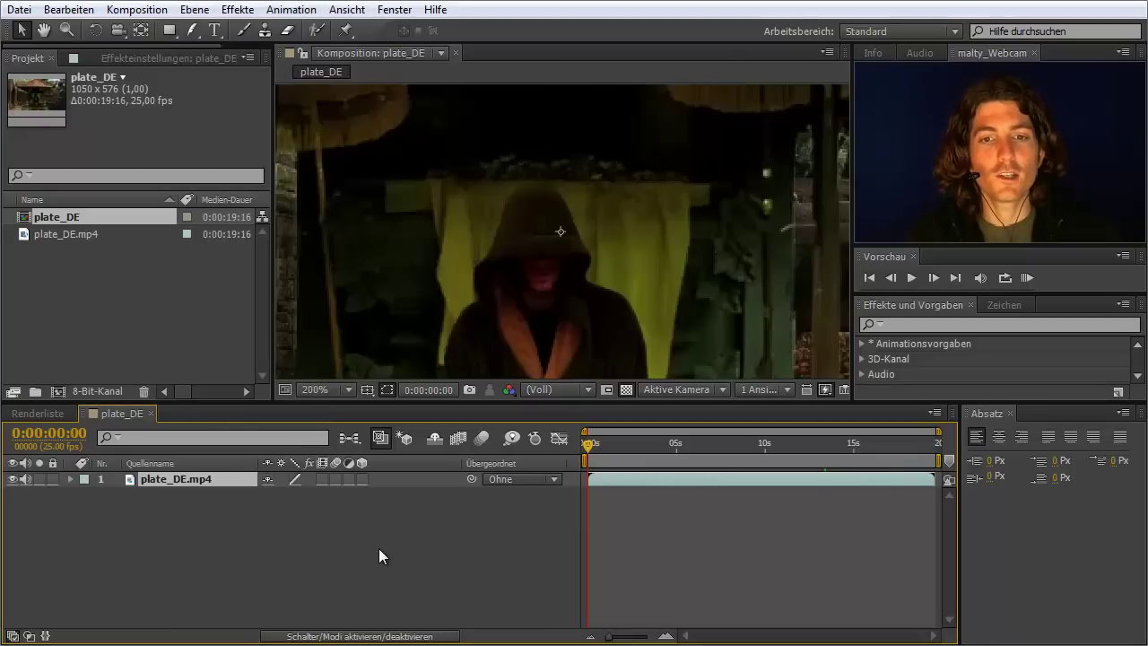
# Add a black 1050×576 solid named 'schwarzes Gesicht' via Neu > Farbfläche
pyautogui.rightClick(273, 528)
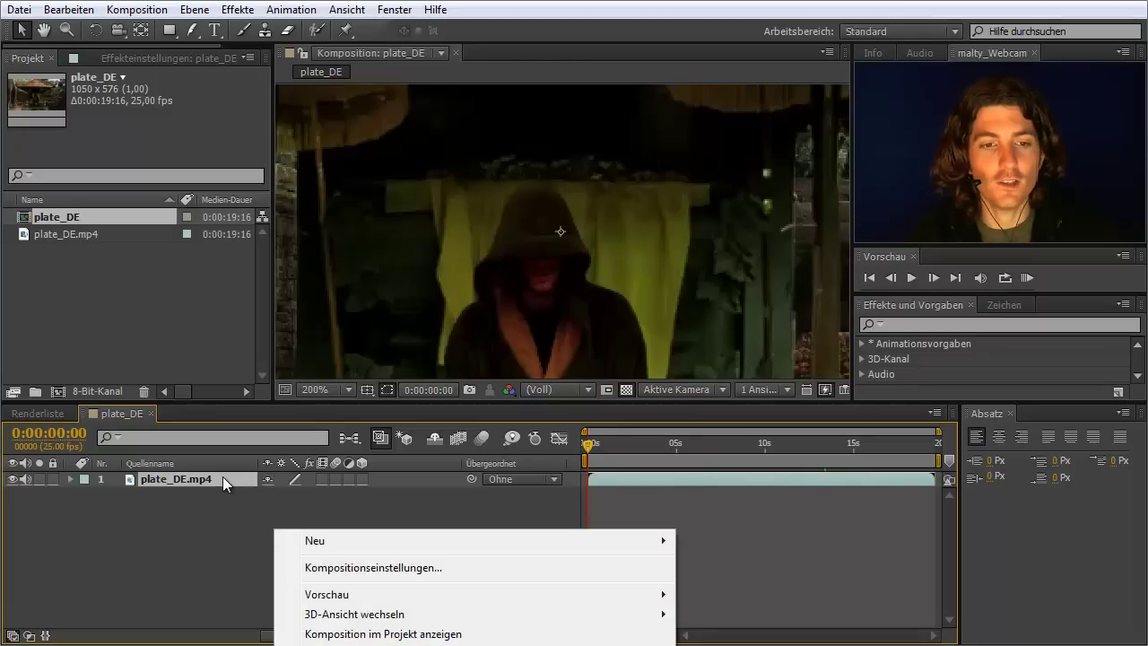
pyautogui.moveTo(309, 544)
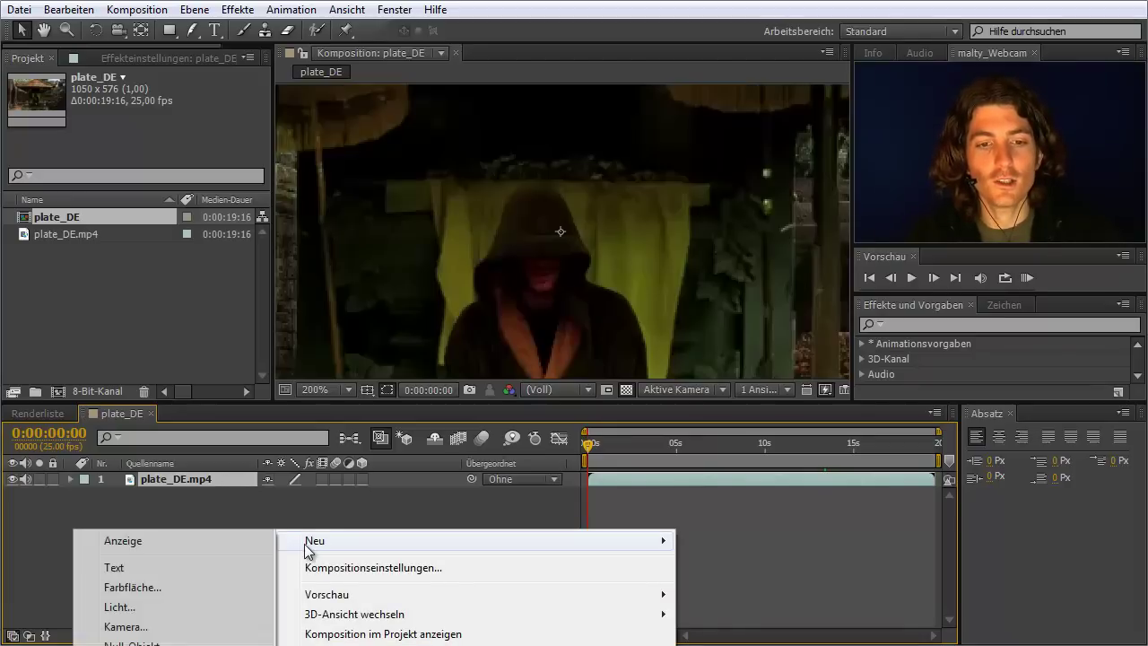
pyautogui.click(146, 590)
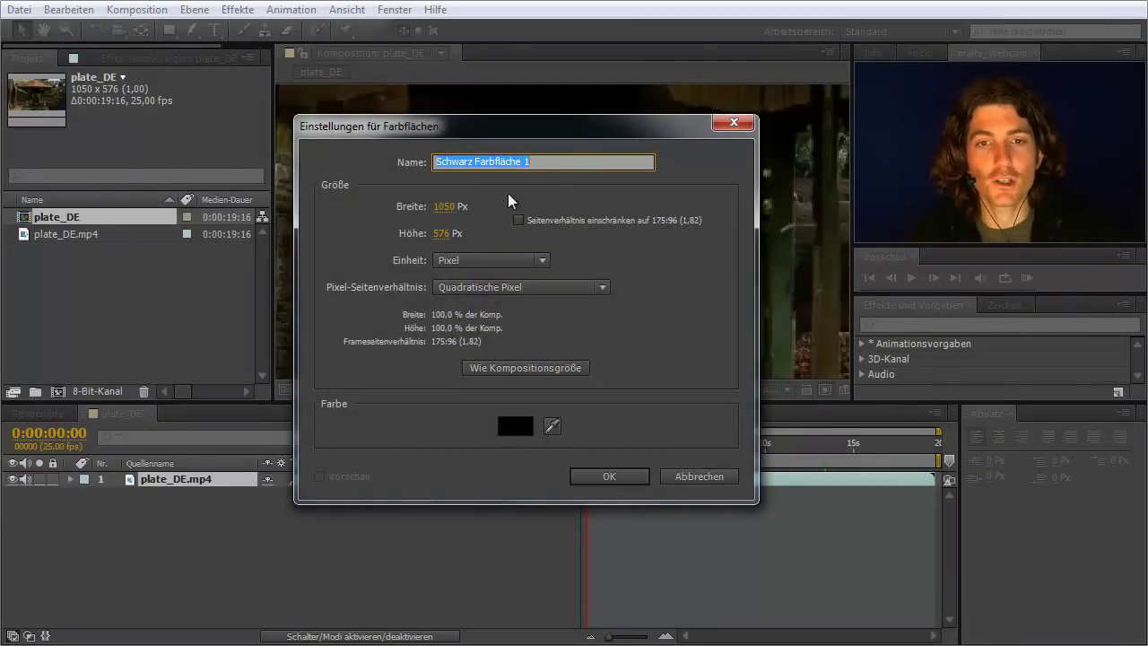
pyautogui.write('schwarzes ge')
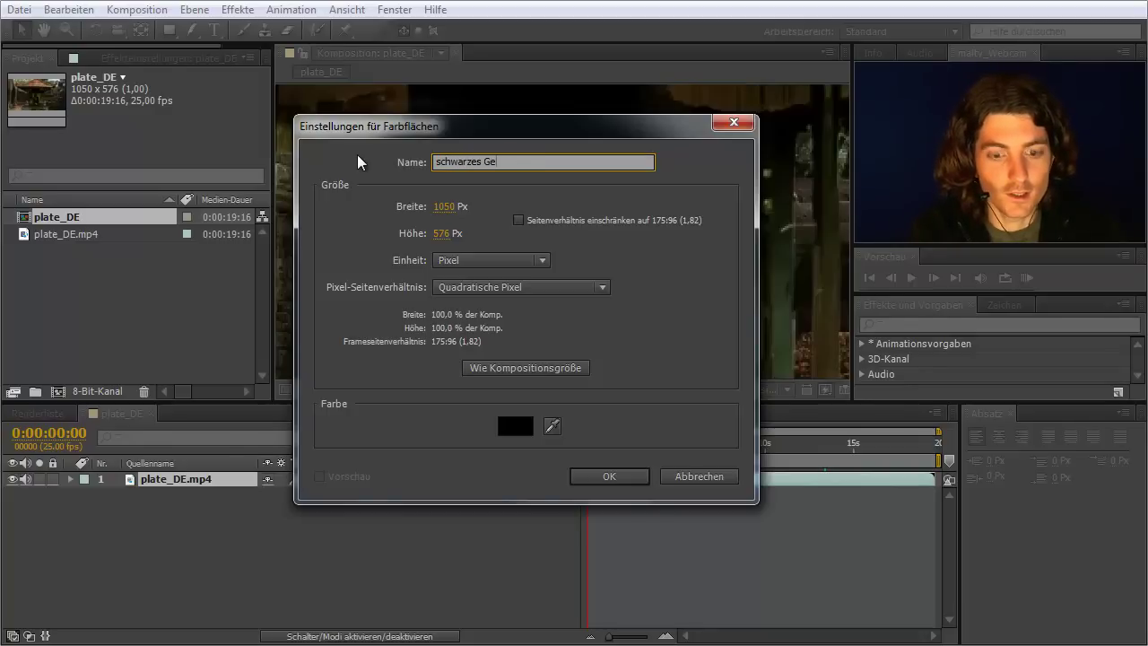
pyautogui.write('icht')
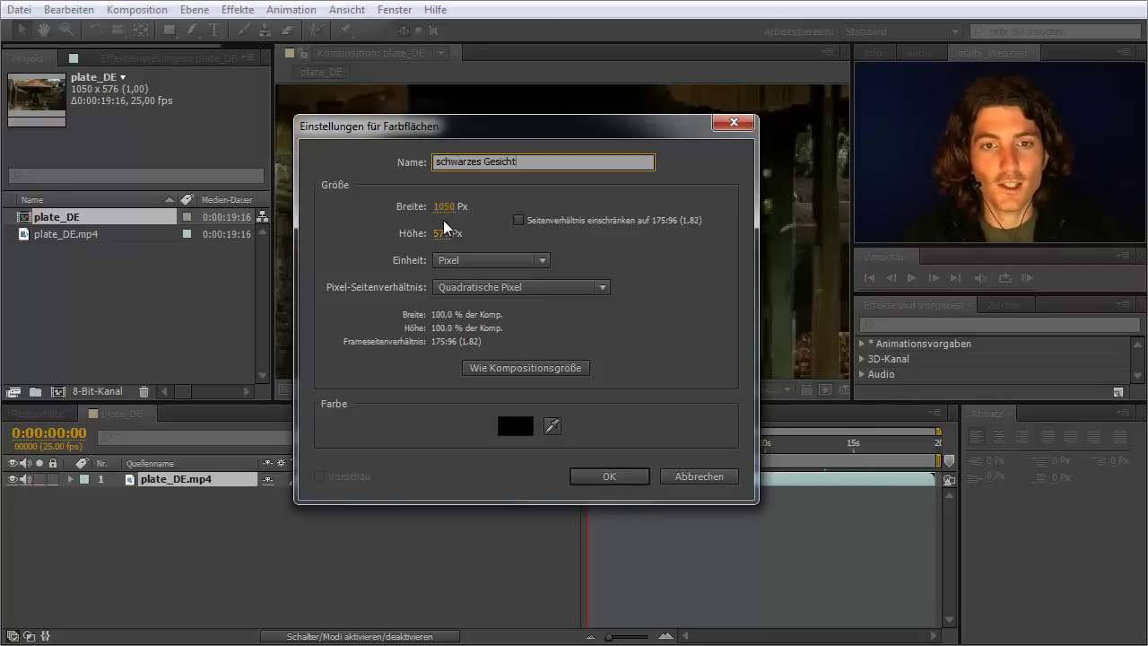
pyautogui.click(626, 479)
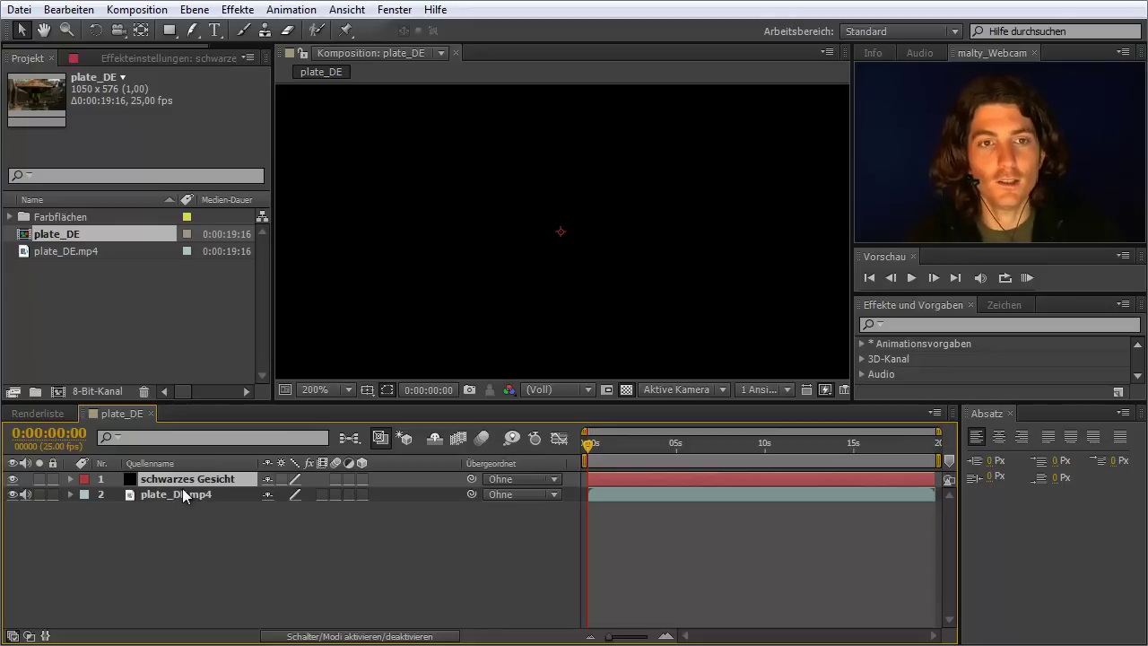
# Toggle the black solid's visibility to compare it against the footage
pyautogui.click(13, 479)
pyautogui.click(13, 480)
pyautogui.click(12, 480)
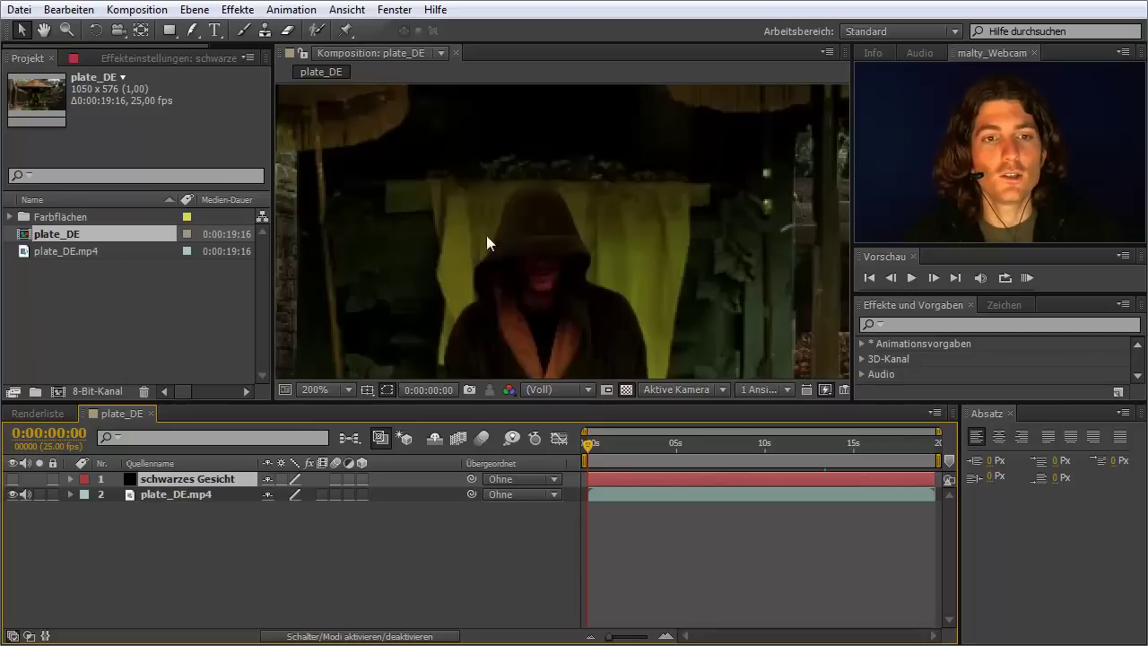
# Choose the Zeichenstift-Werkzeug pen tool and select the schwarzes Gesicht layer
pyautogui.click(197, 33)
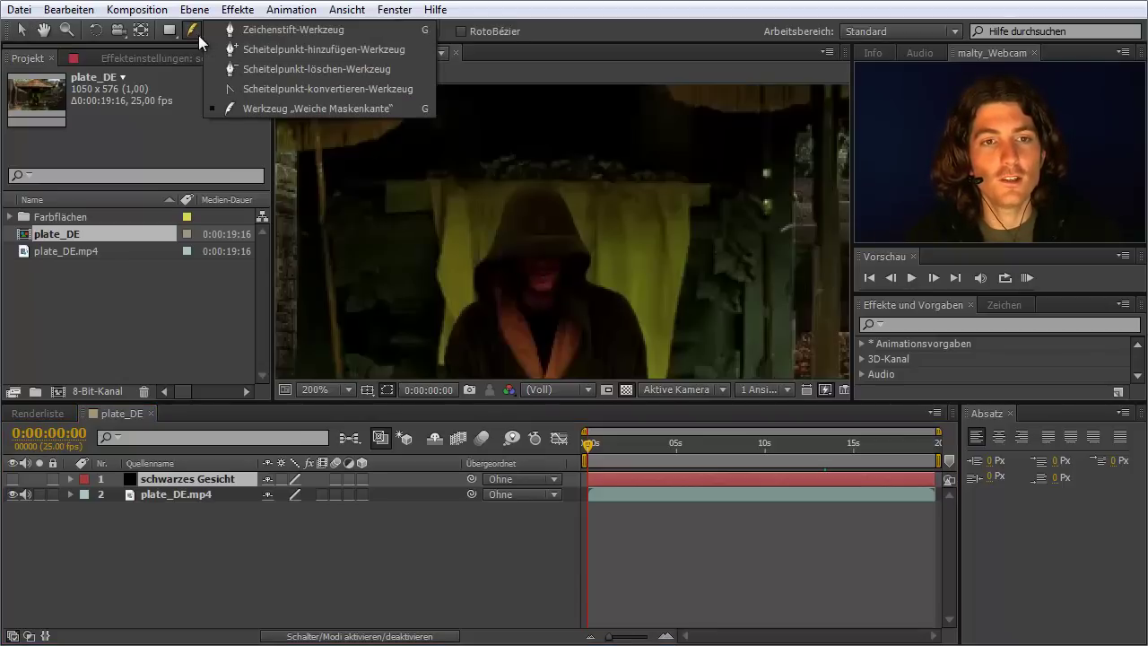
pyautogui.click(267, 33)
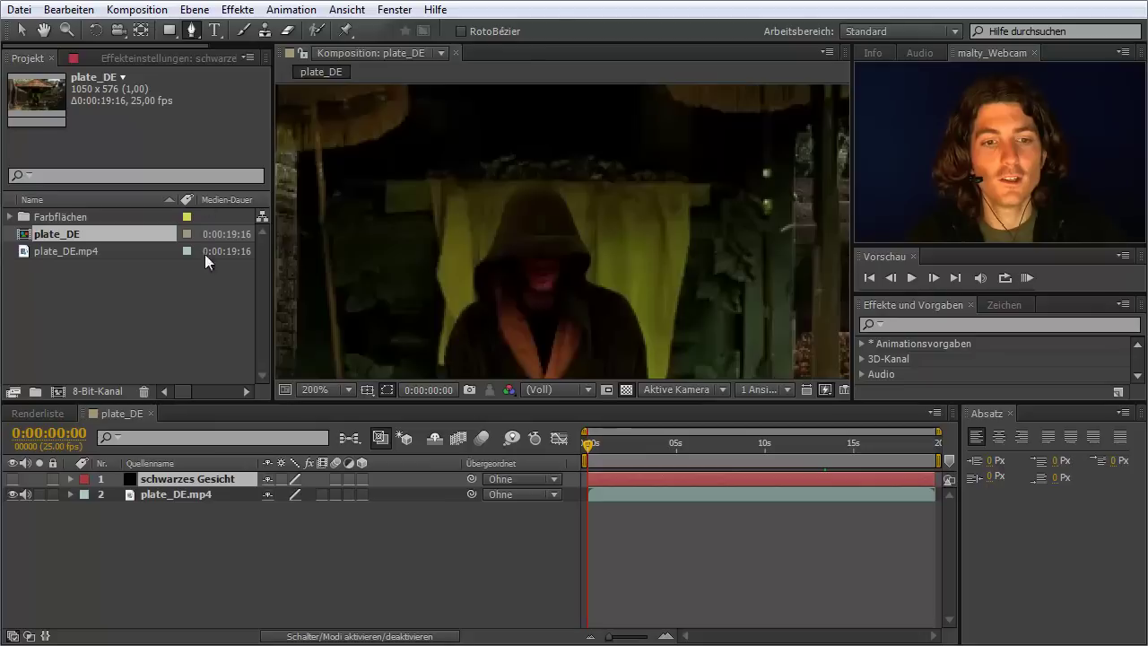
pyautogui.click(205, 478)
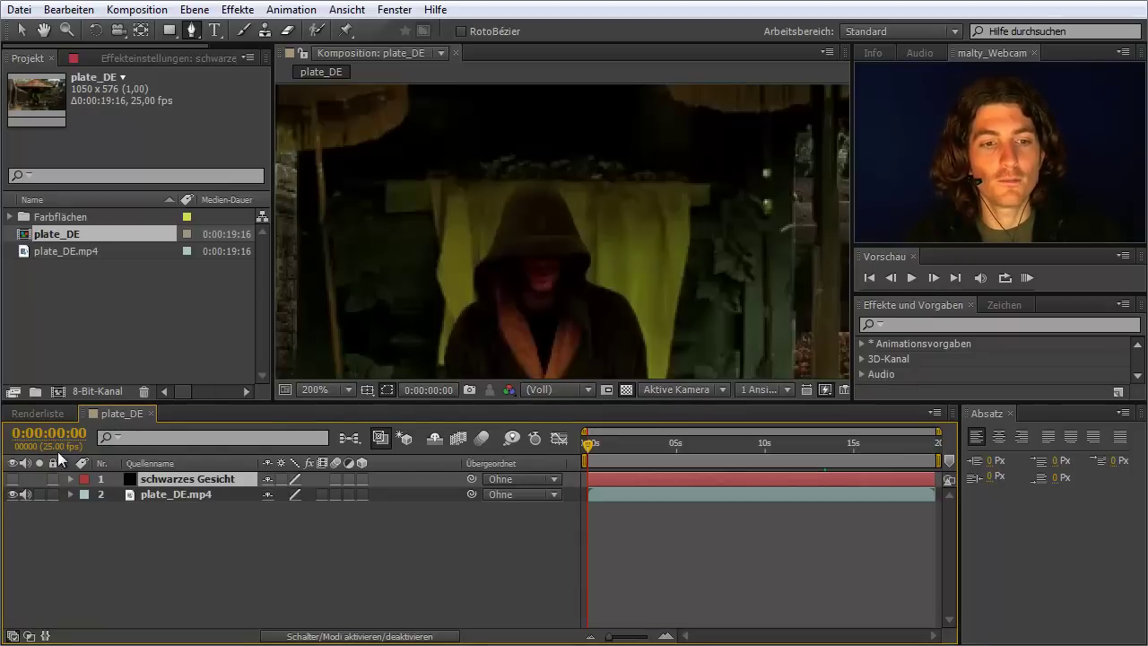
# Show the solid and draw a closed four-point test mask on it
pyautogui.click(13, 479)
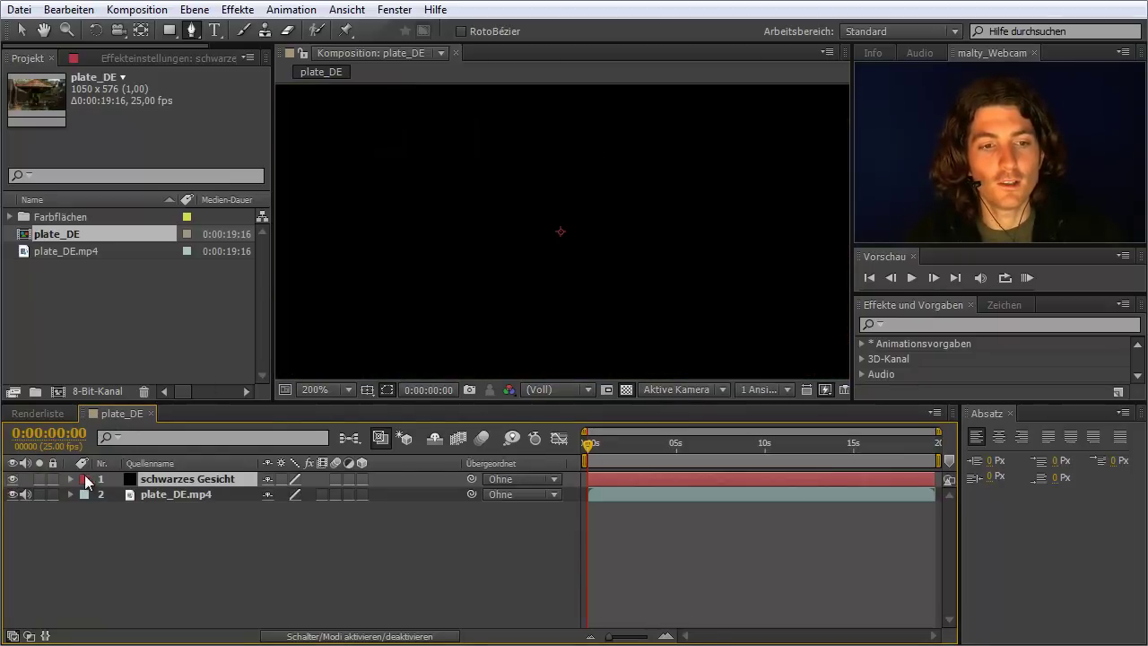
pyautogui.click(479, 153)
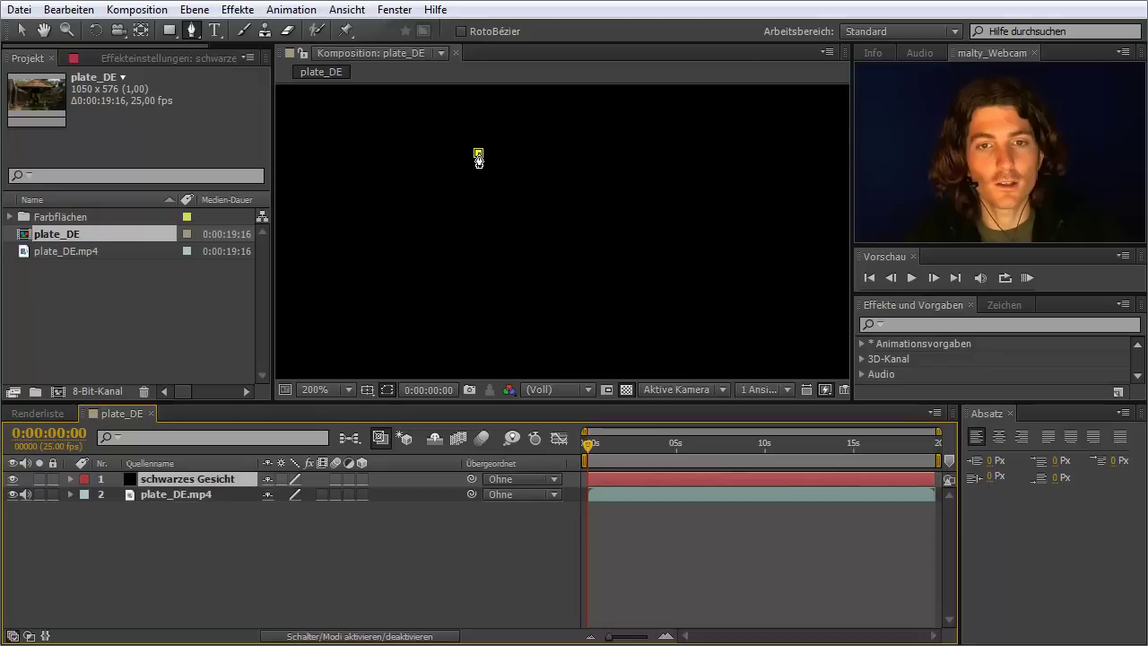
pyautogui.click(367, 163)
pyautogui.click(389, 292)
pyautogui.click(536, 246)
pyautogui.click(478, 153)
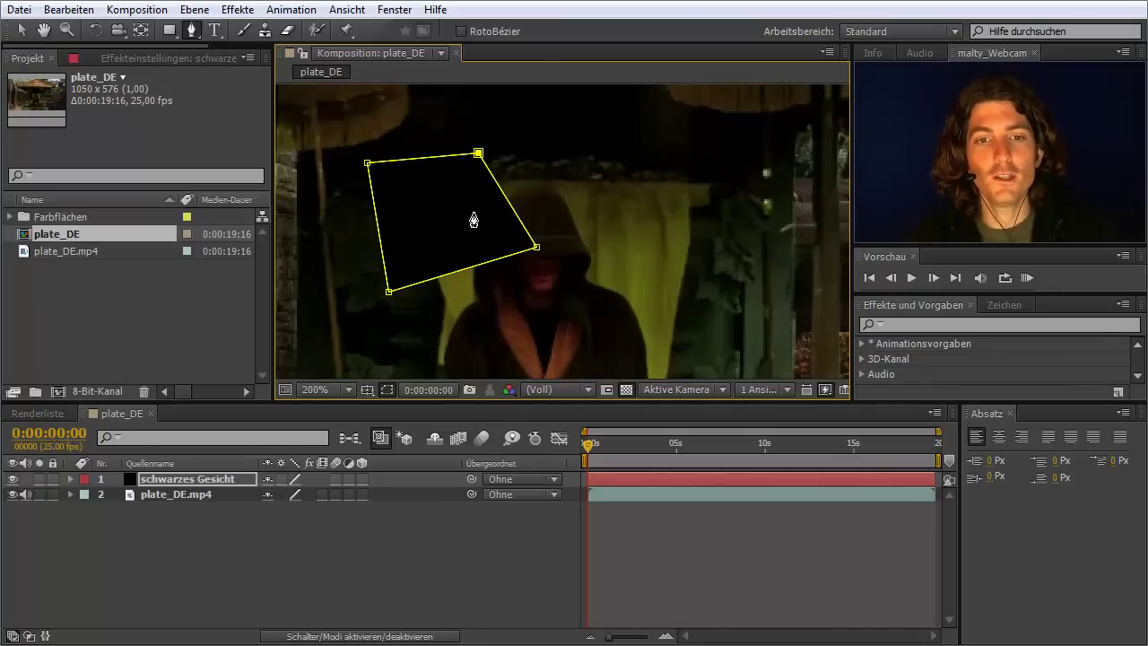
# Undo every test mask point with Bearbeiten > Rückgängig and hide the solid
pyautogui.click(68, 9)
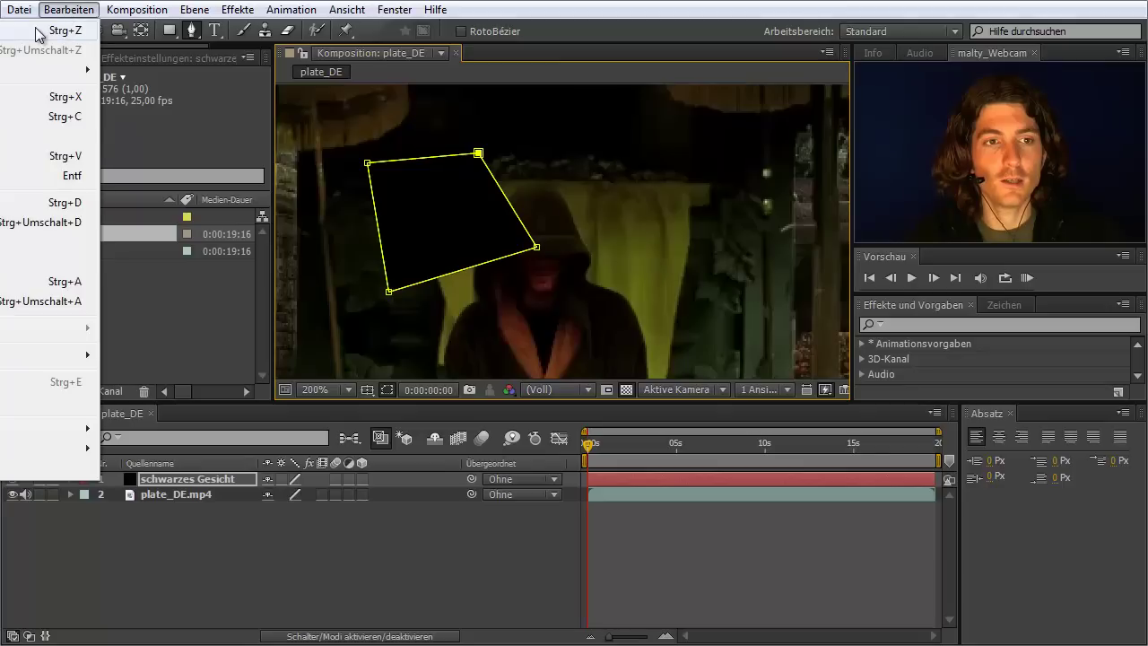
pyautogui.click(40, 31)
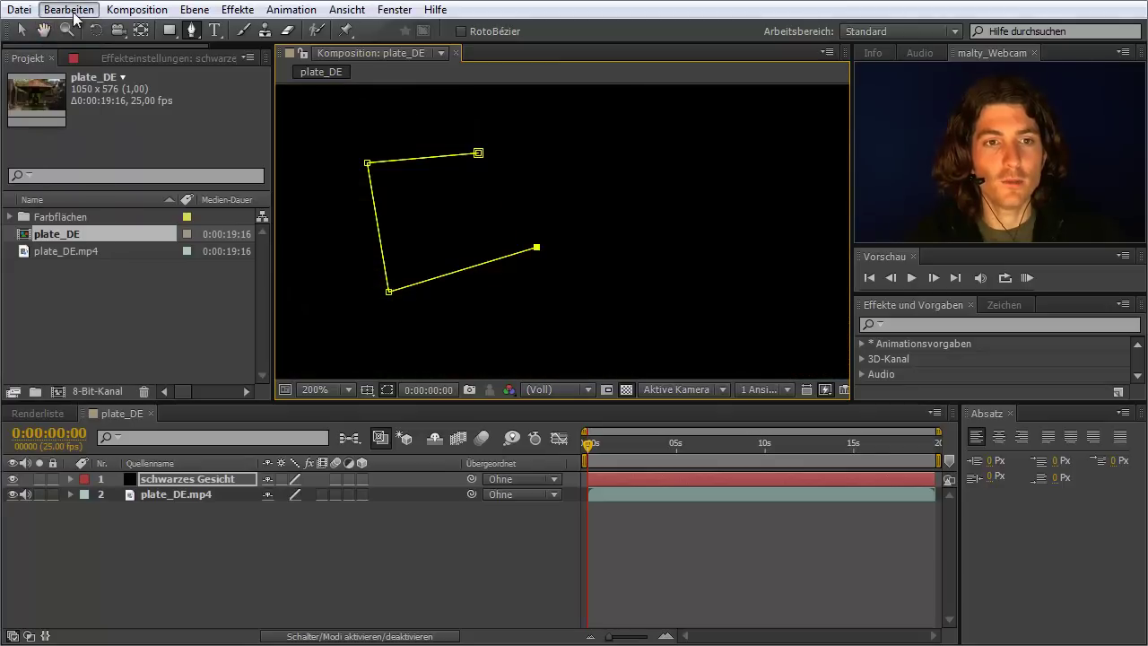
pyautogui.click(75, 10)
pyautogui.click(31, 30)
pyautogui.click(70, 9)
pyautogui.click(54, 32)
pyautogui.click(72, 9)
pyautogui.click(58, 30)
pyautogui.click(85, 9)
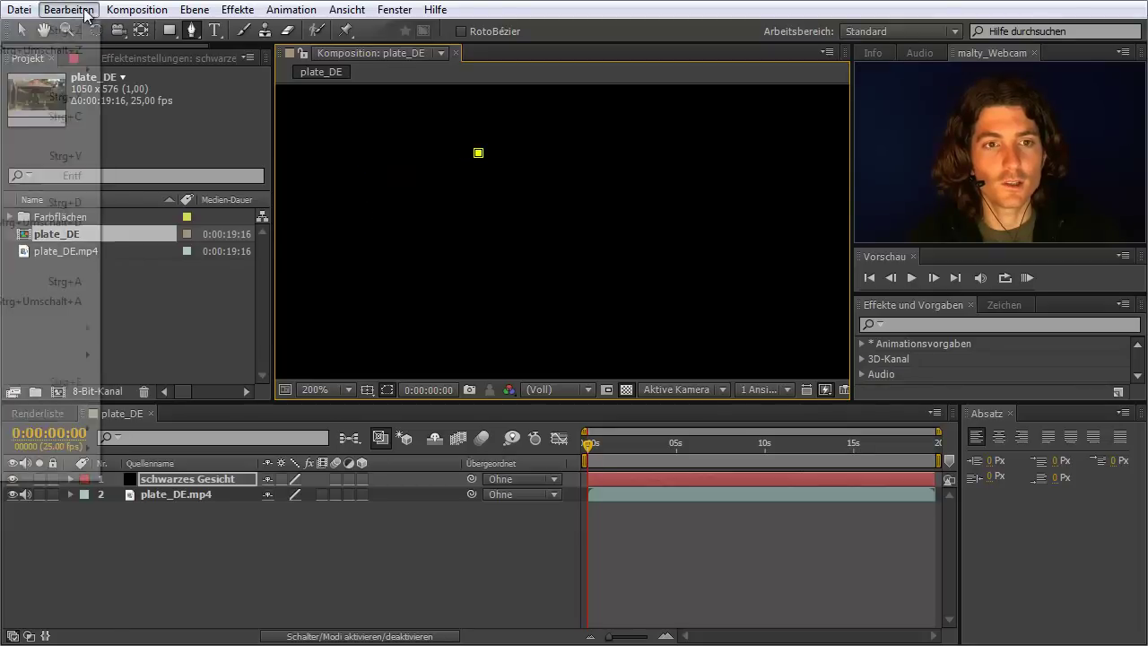
pyautogui.click(72, 31)
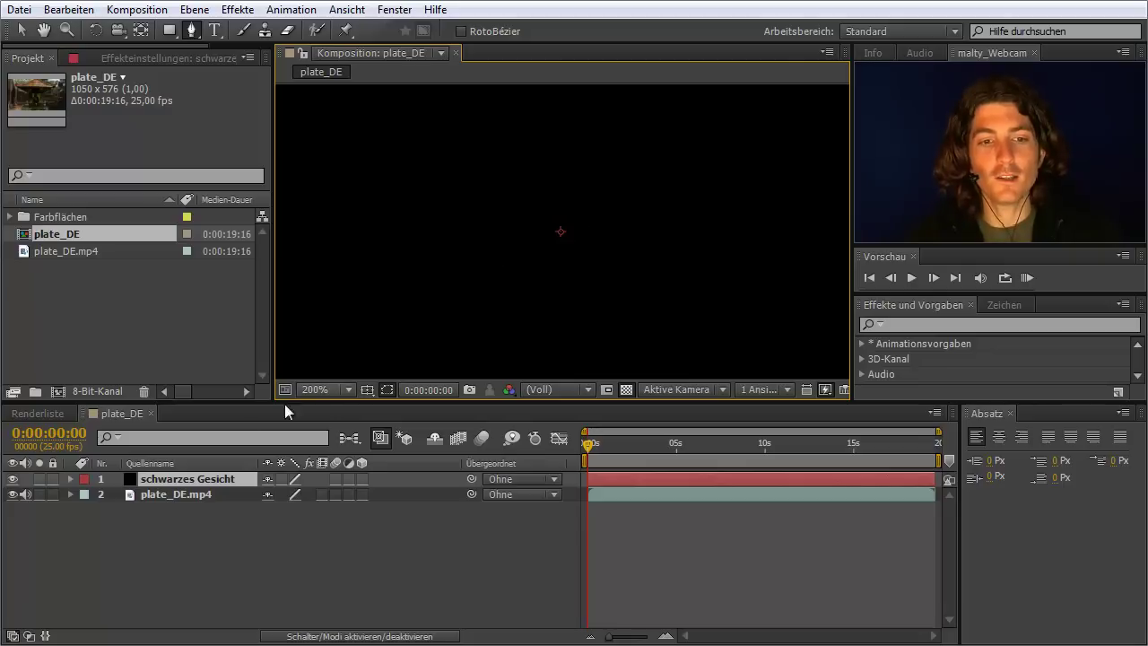
pyautogui.click(13, 479)
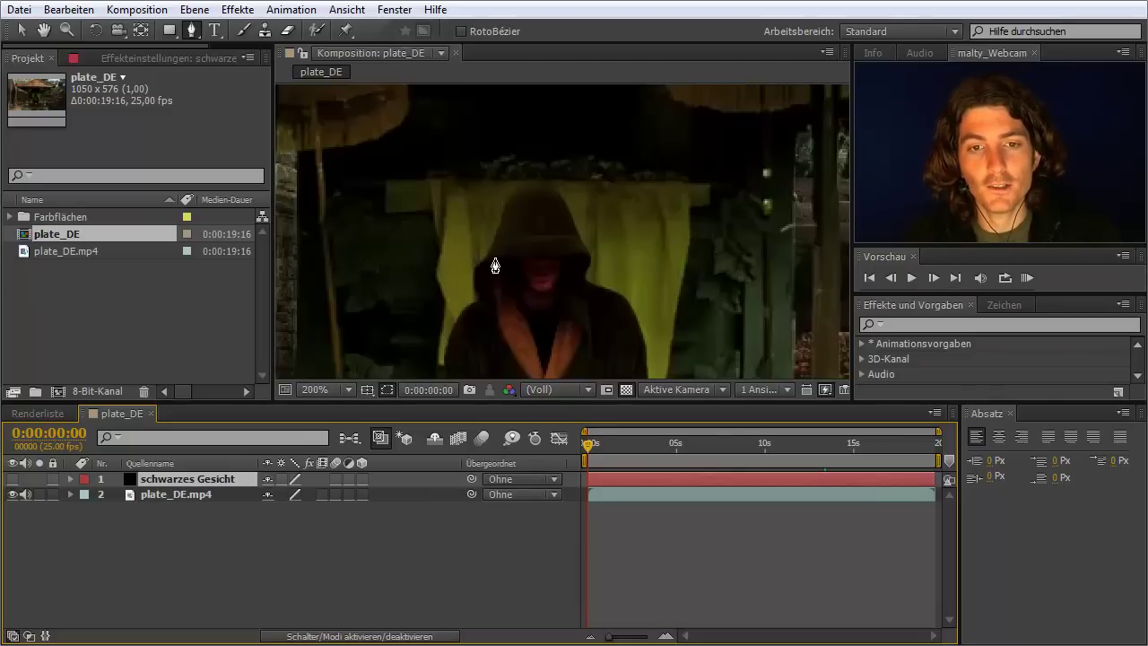
# Trace a closed, curved pen mask around the hooded face, then show the black solid
pyautogui.moveTo(497, 257)
pyautogui.mouseDown()
pyautogui.moveTo(529, 252)
pyautogui.moveTo(514, 226)
pyautogui.moveTo(521, 251)
pyautogui.mouseUp()
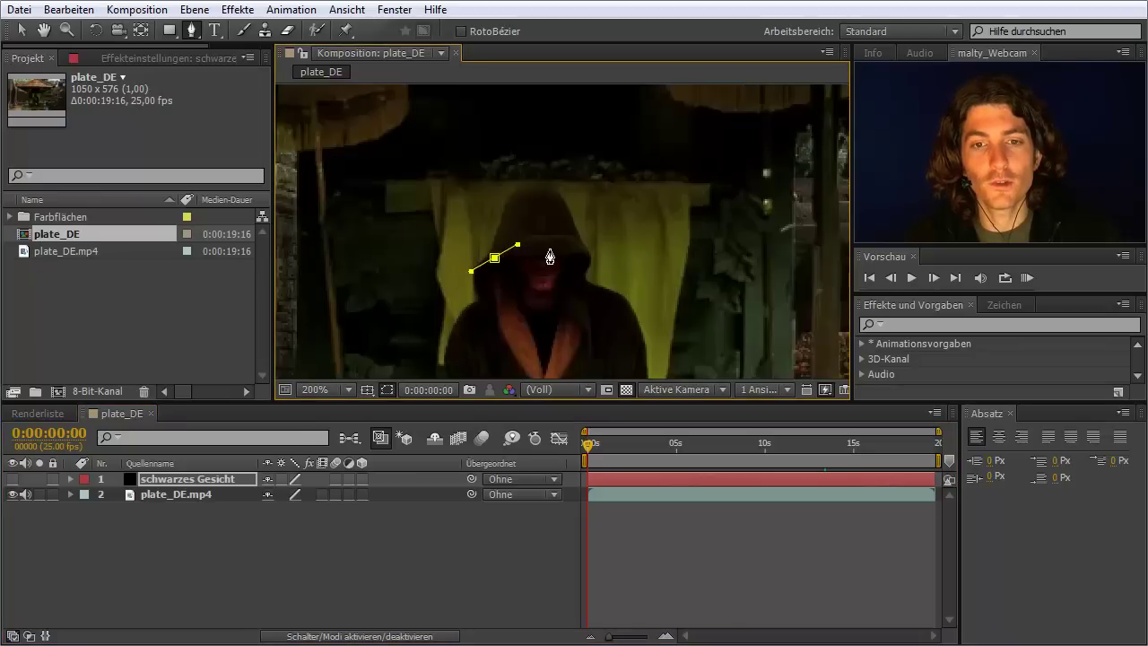
pyautogui.click(560, 251)
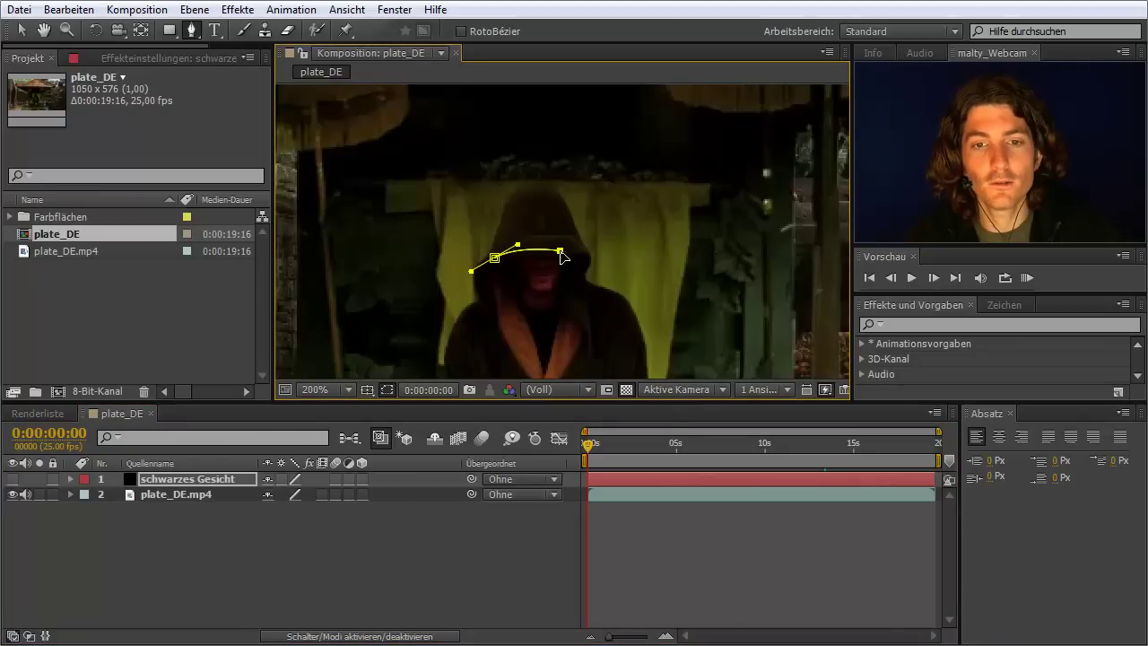
pyautogui.moveTo(562, 254)
pyautogui.mouseDown()
pyautogui.moveTo(569, 350)
pyautogui.moveTo(592, 260)
pyautogui.mouseUp()
pyautogui.moveTo(570, 290); pyautogui.dragTo(563, 301)
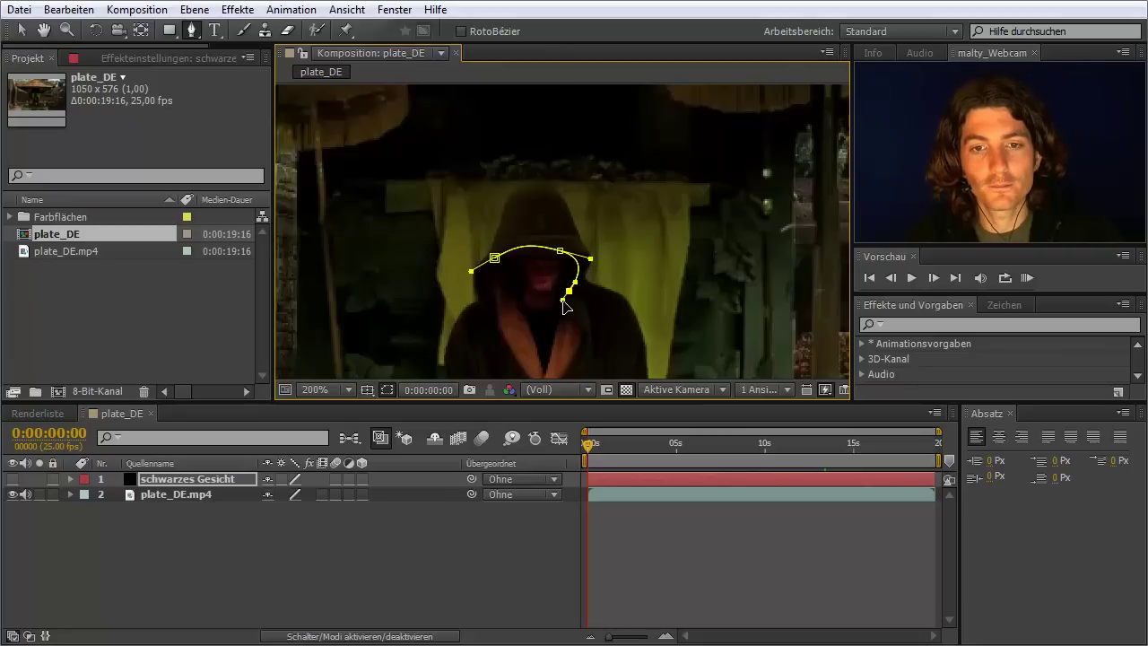
pyautogui.moveTo(545, 342); pyautogui.dragTo(527, 344)
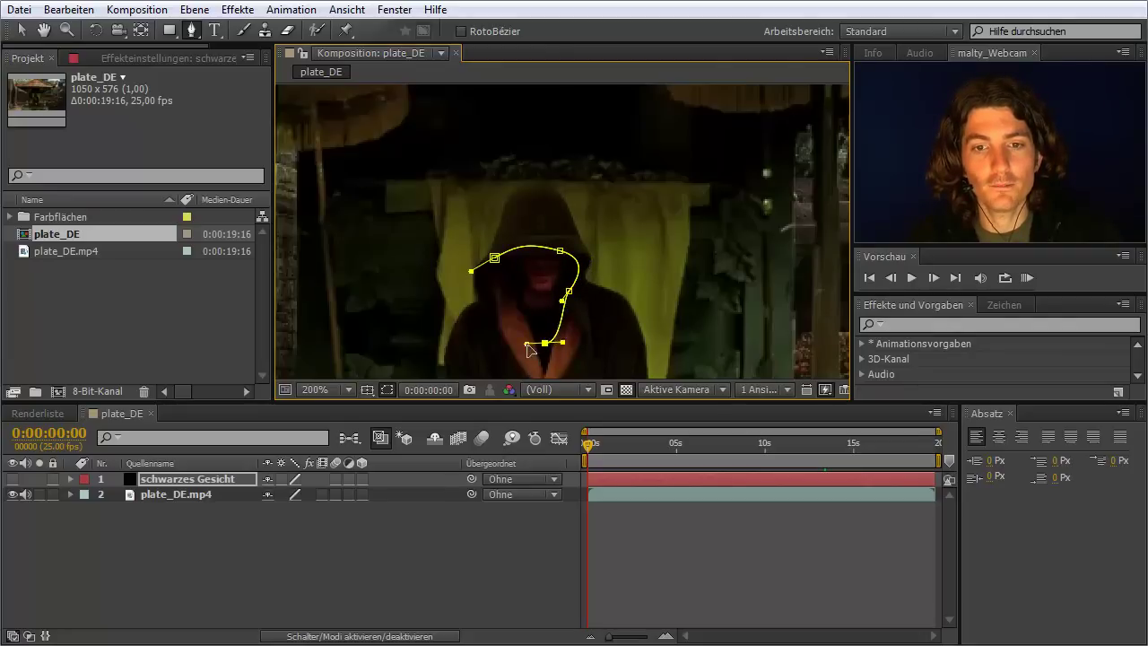
pyautogui.moveTo(490, 305); pyautogui.dragTo(494, 315)
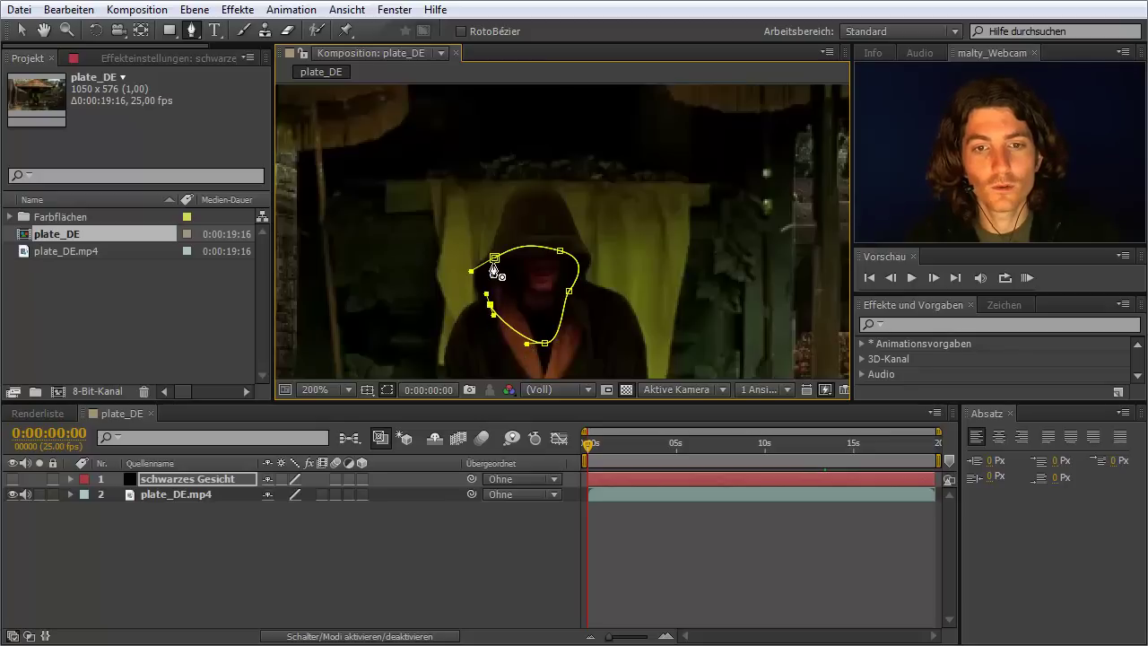
pyautogui.click(495, 260)
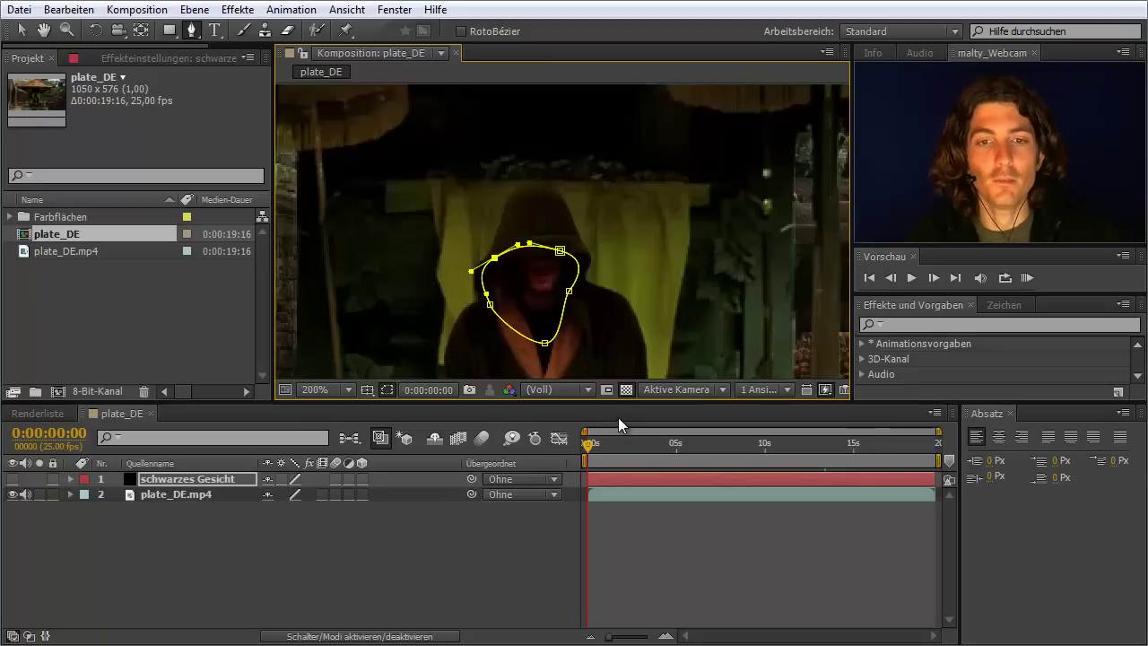
pyautogui.click(13, 480)
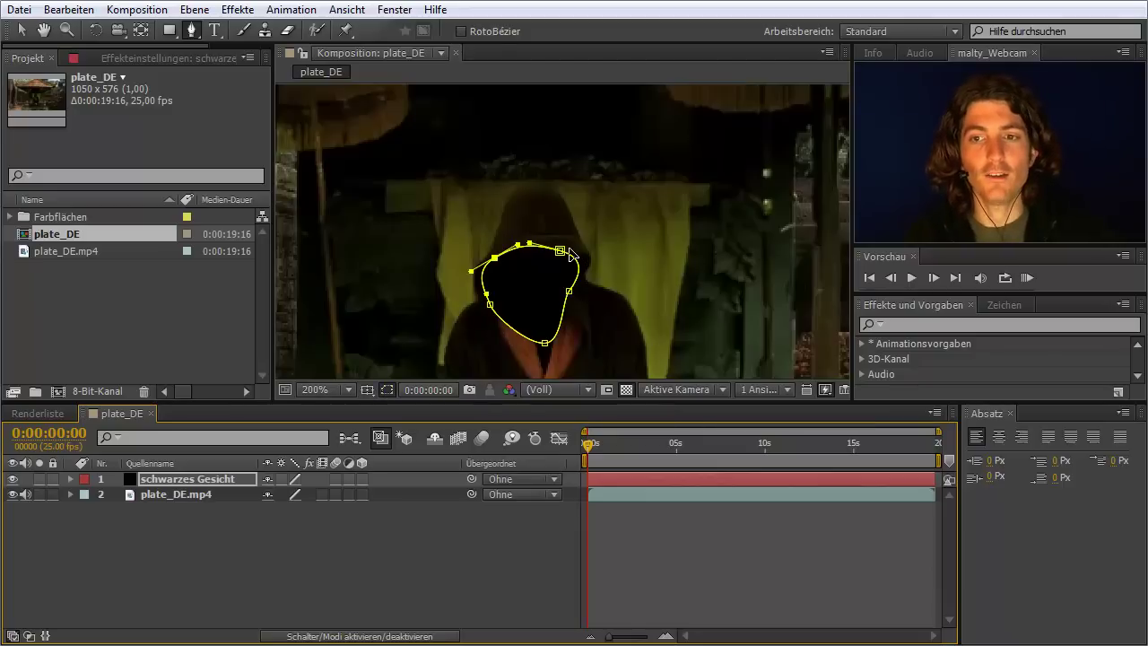
# Hide the mask outline and toggle the face cover to compare with the footage
pyautogui.click(389, 387)
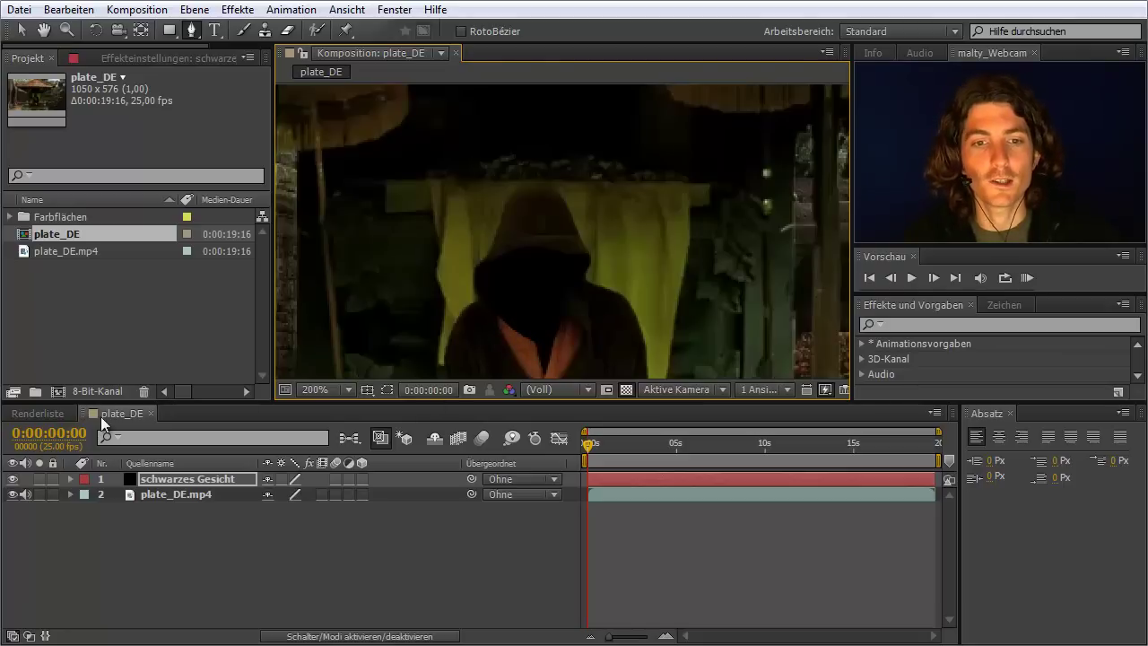
pyautogui.click(13, 480)
pyautogui.click(13, 480)
pyautogui.click(13, 480)
pyautogui.click(13, 480)
pyautogui.click(14, 480)
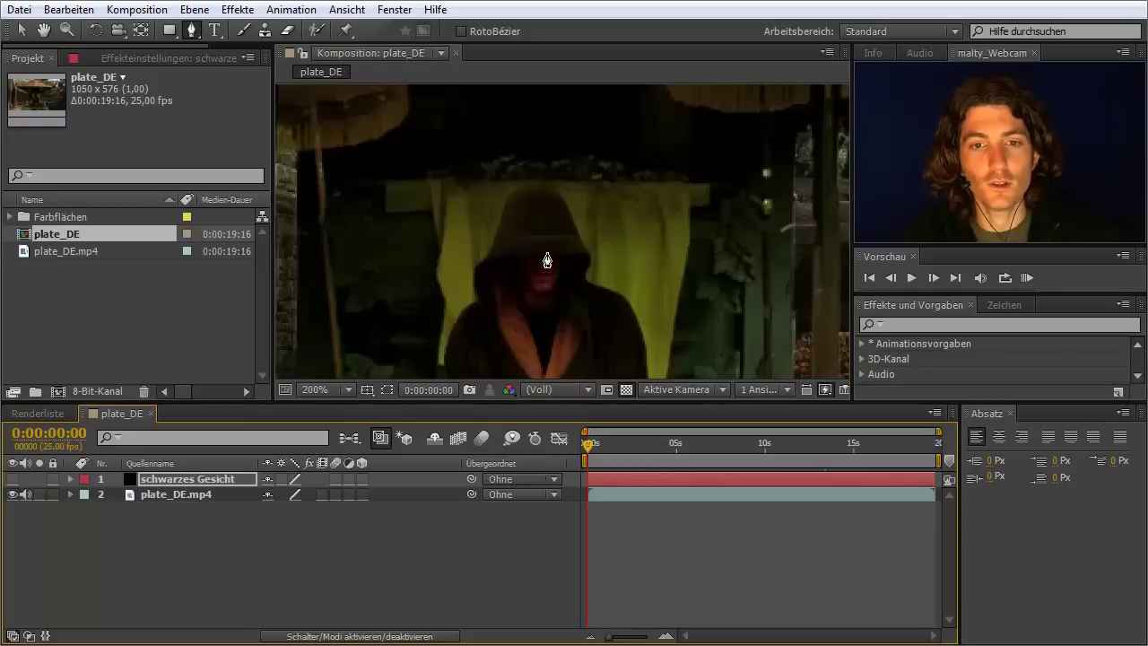
# Turn the face cover back on and expand the schwarzes Gesicht layer's properties
pyautogui.click(13, 480)
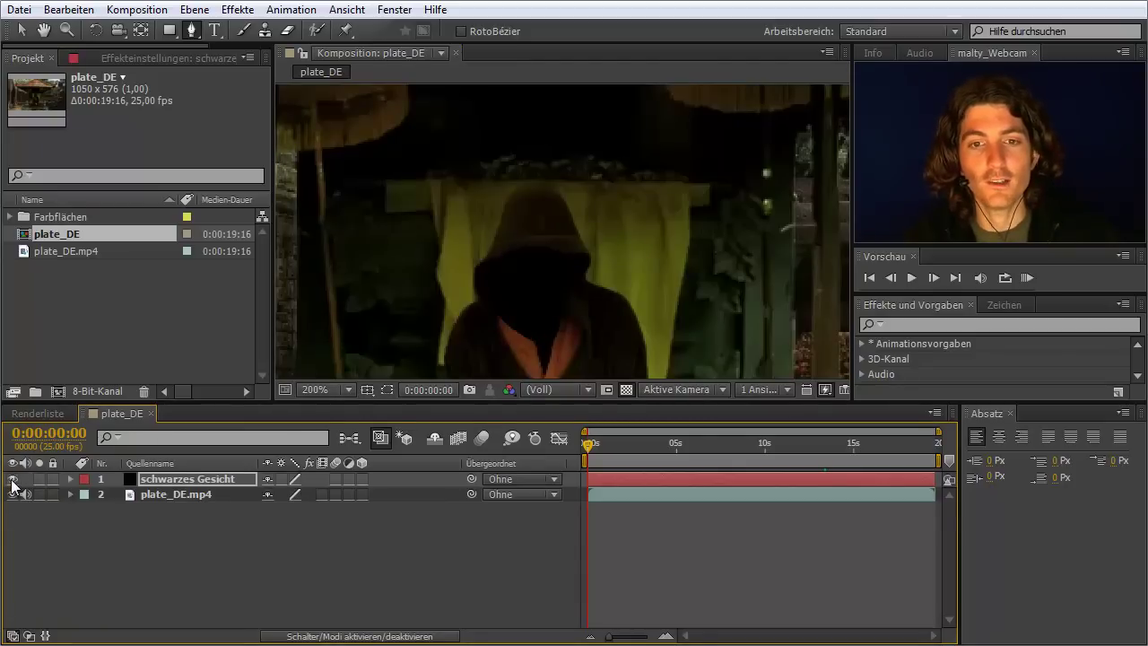
pyautogui.click(163, 482)
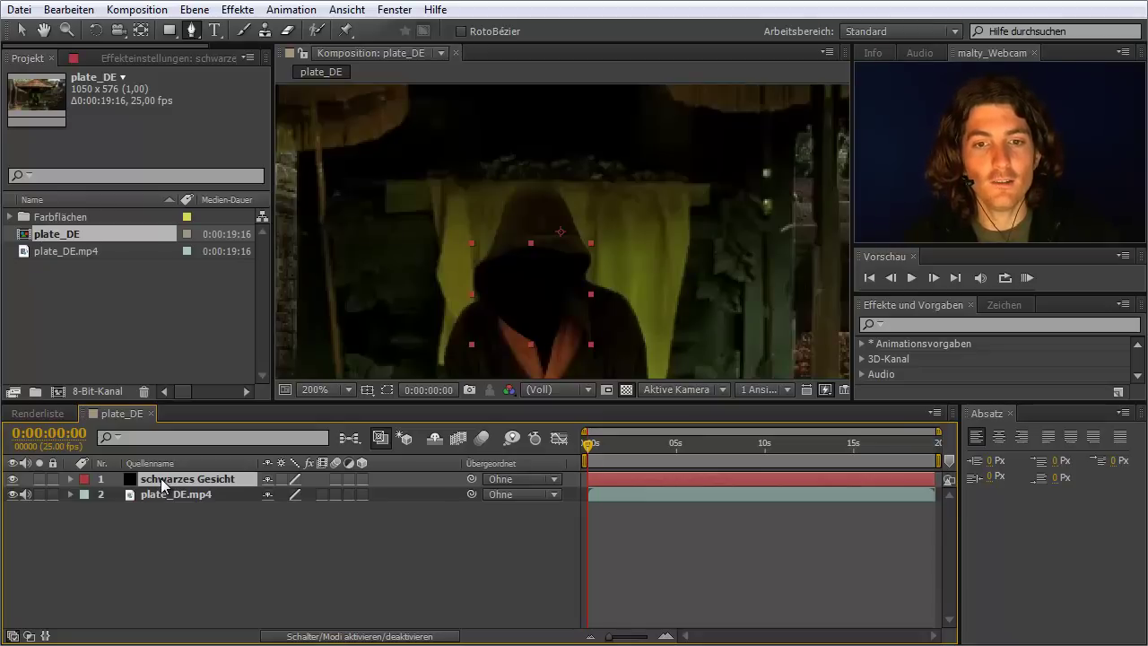
pyautogui.click(71, 479)
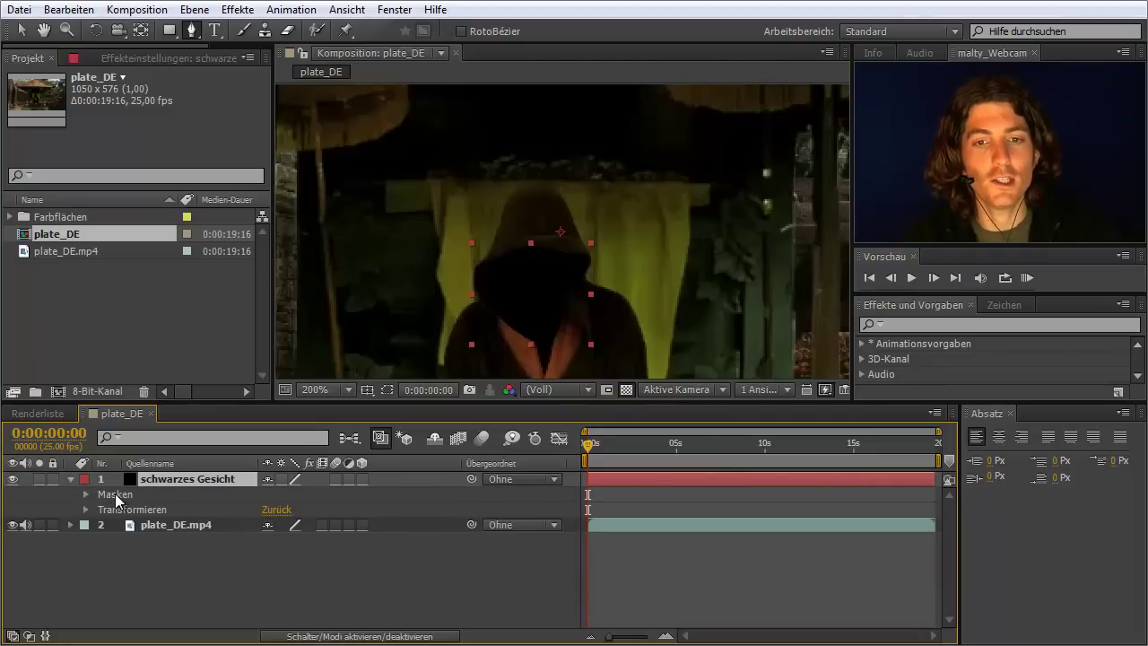
# Open Masken > Maske 1 and scrub Weiche Maskenkante to 22 pixels
pyautogui.click(163, 526)
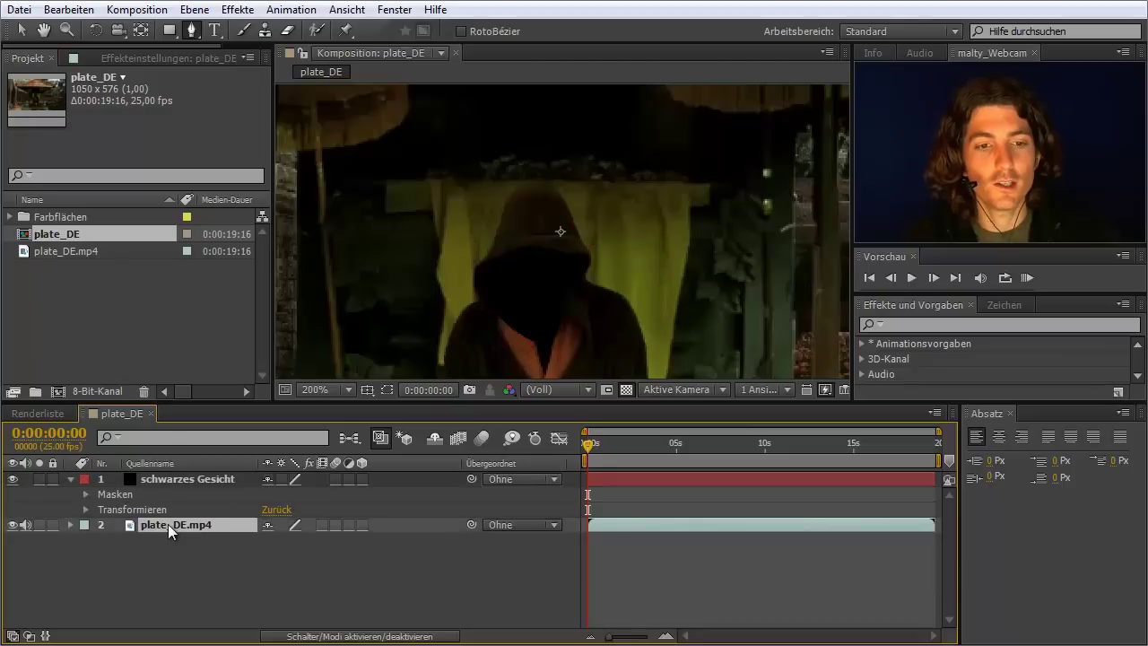
pyautogui.click(72, 523)
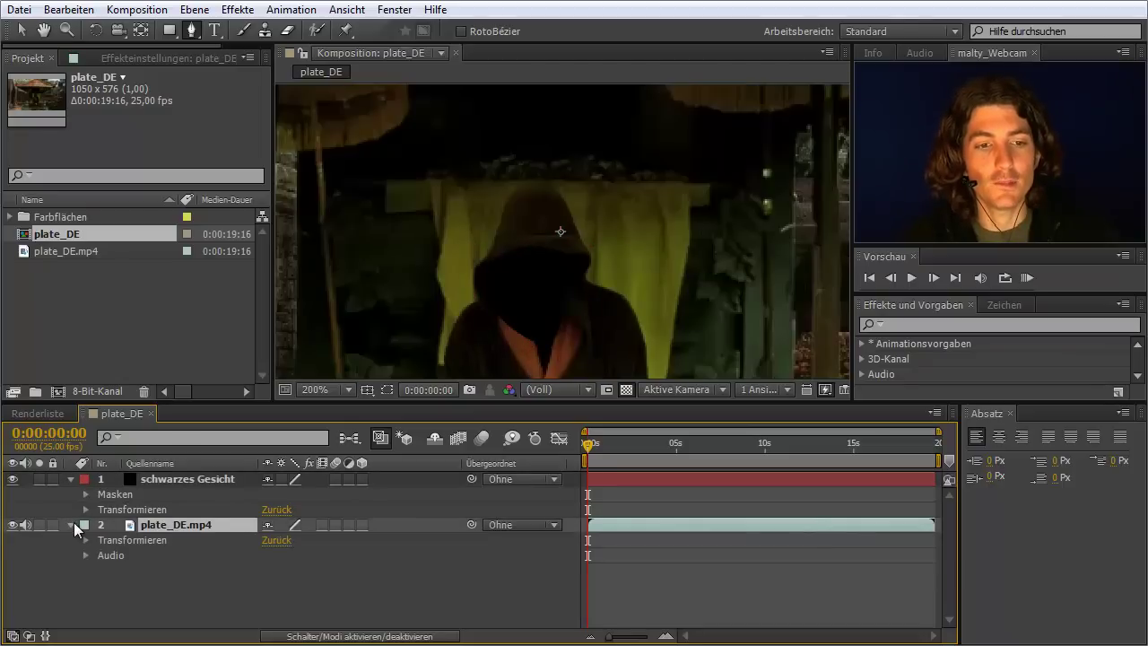
pyautogui.click(113, 495)
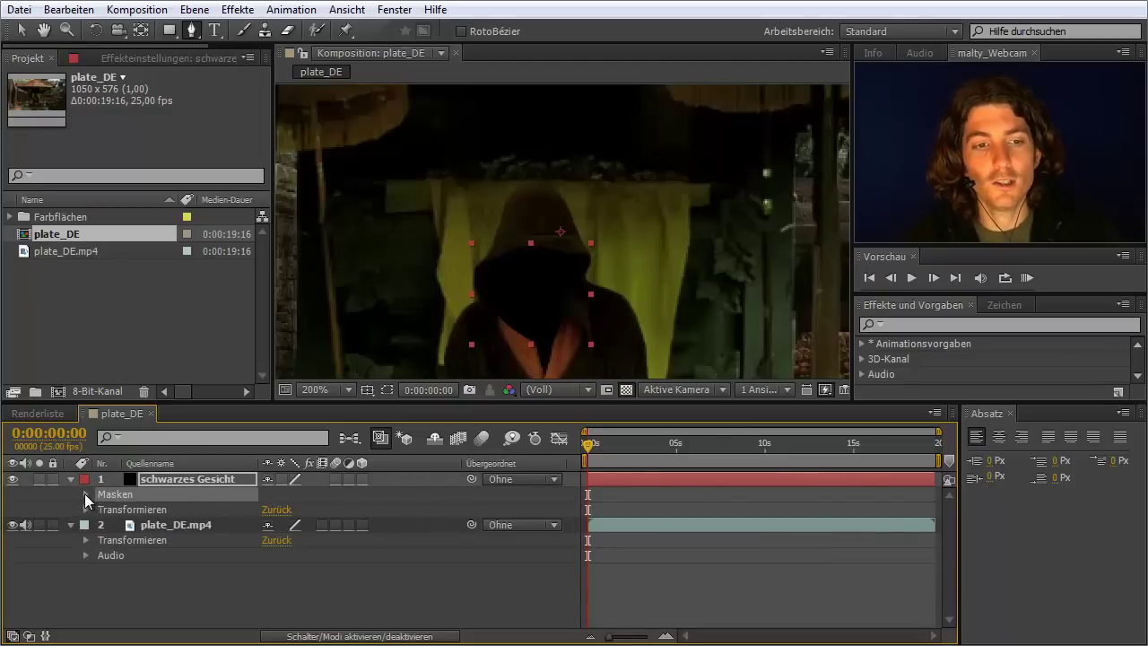
pyautogui.click(84, 495)
pyautogui.click(142, 510)
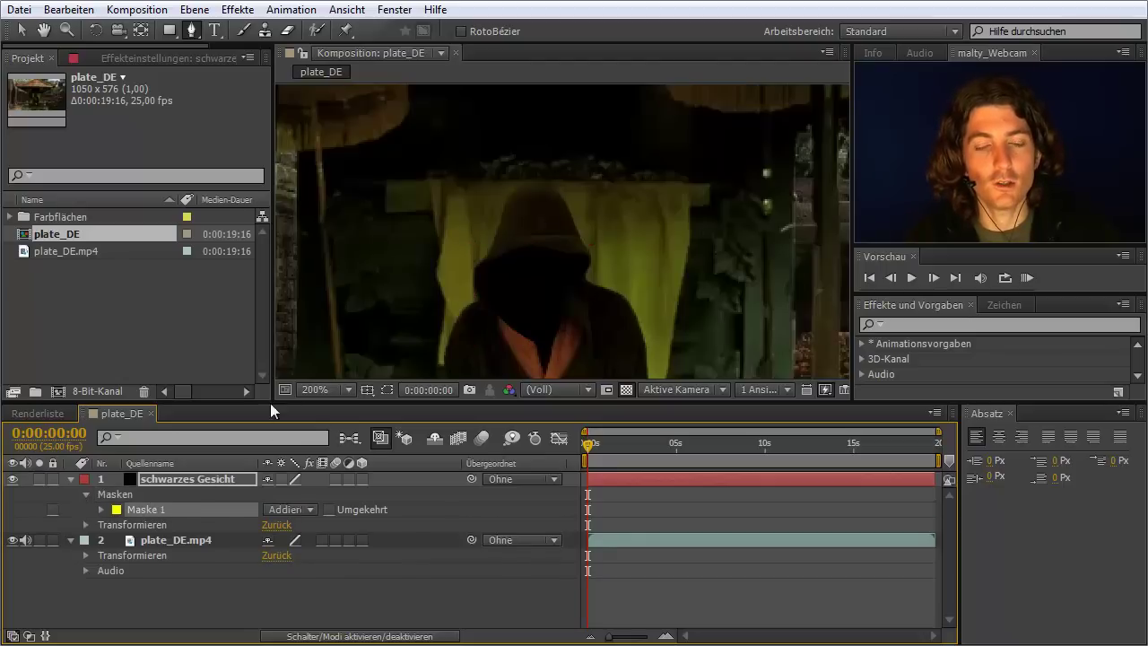
pyautogui.click(101, 509)
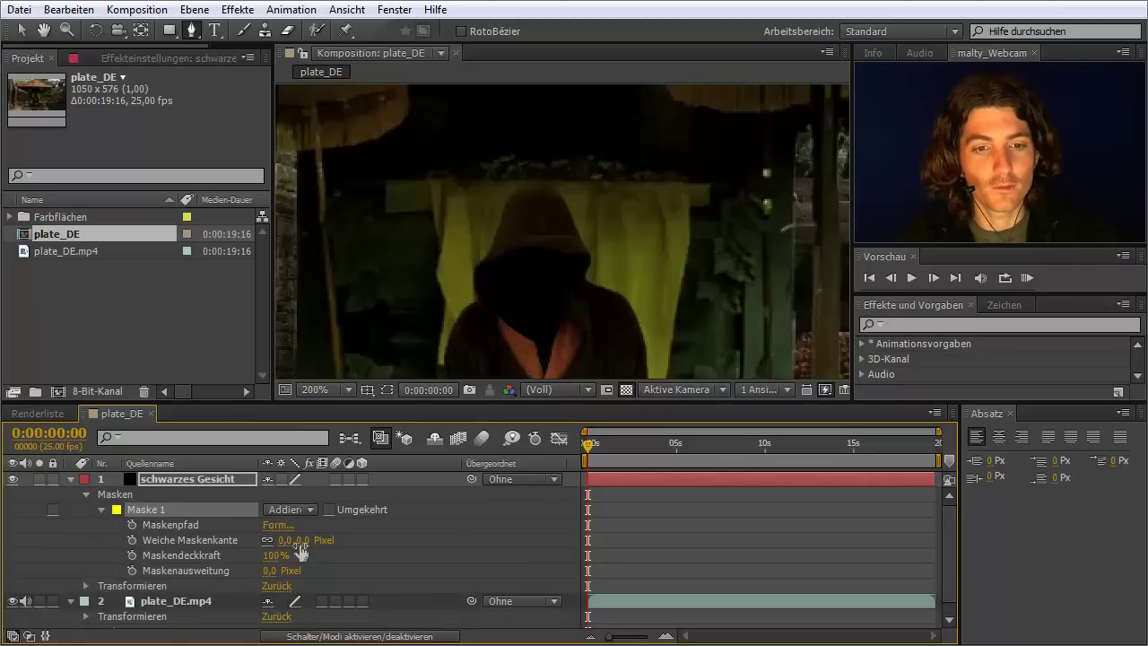
pyautogui.moveTo(287, 541); pyautogui.dragTo(320, 542)
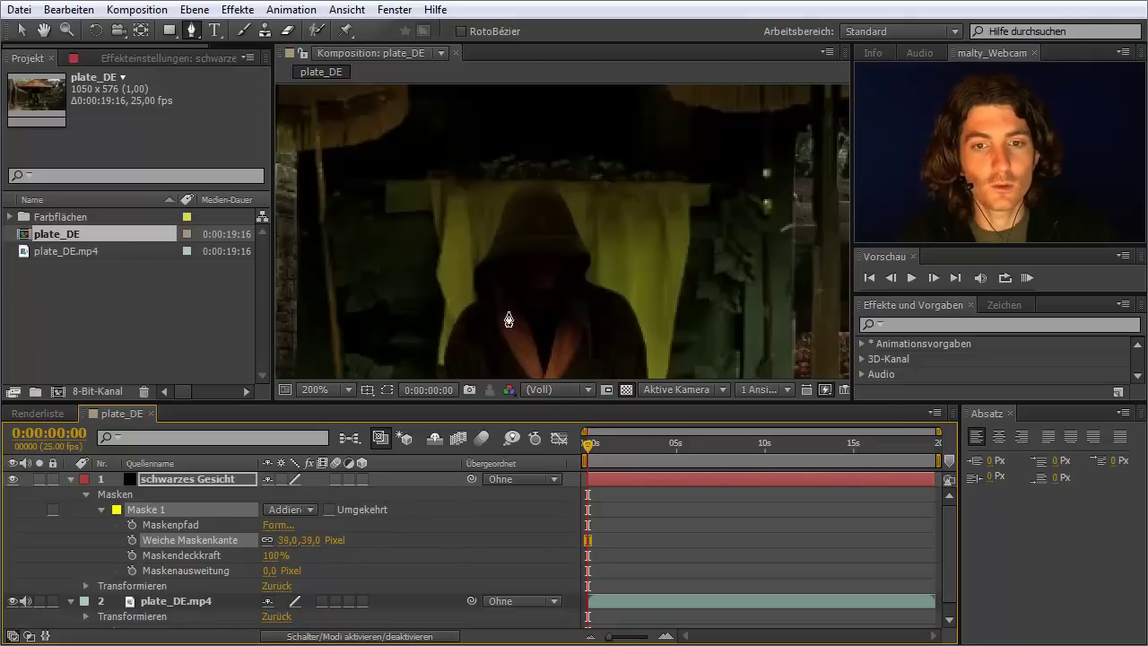
pyautogui.moveTo(312, 541); pyautogui.dragTo(289, 540)
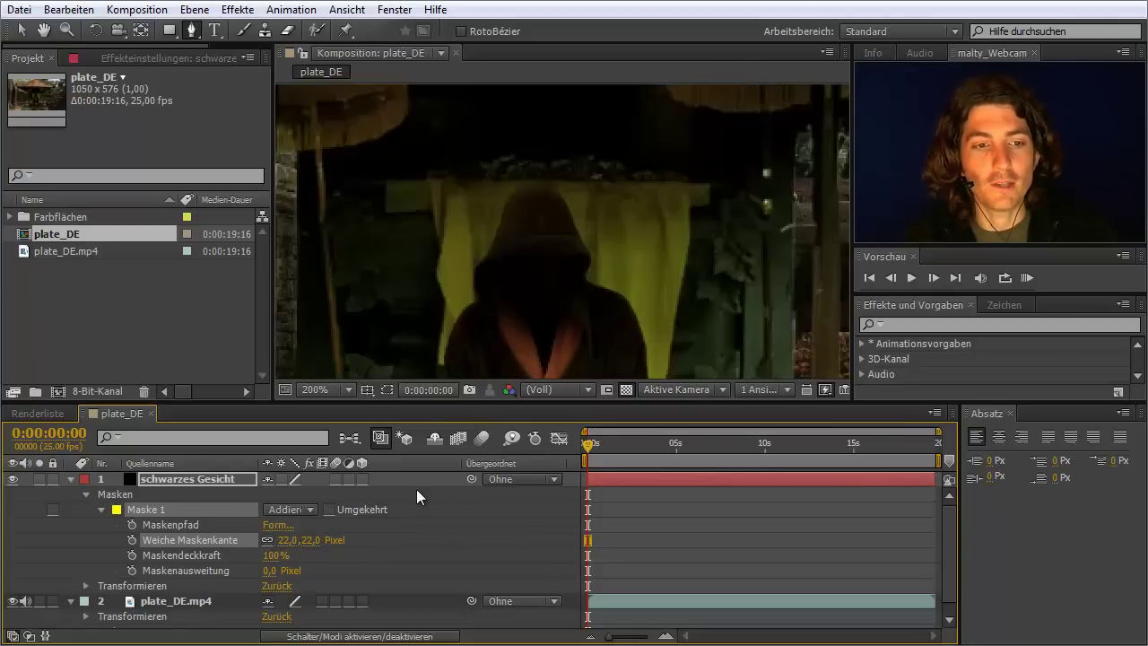
# Solo the schwarzes Gesicht layer and toggle the transparency checkerboard
pyautogui.click(40, 476)
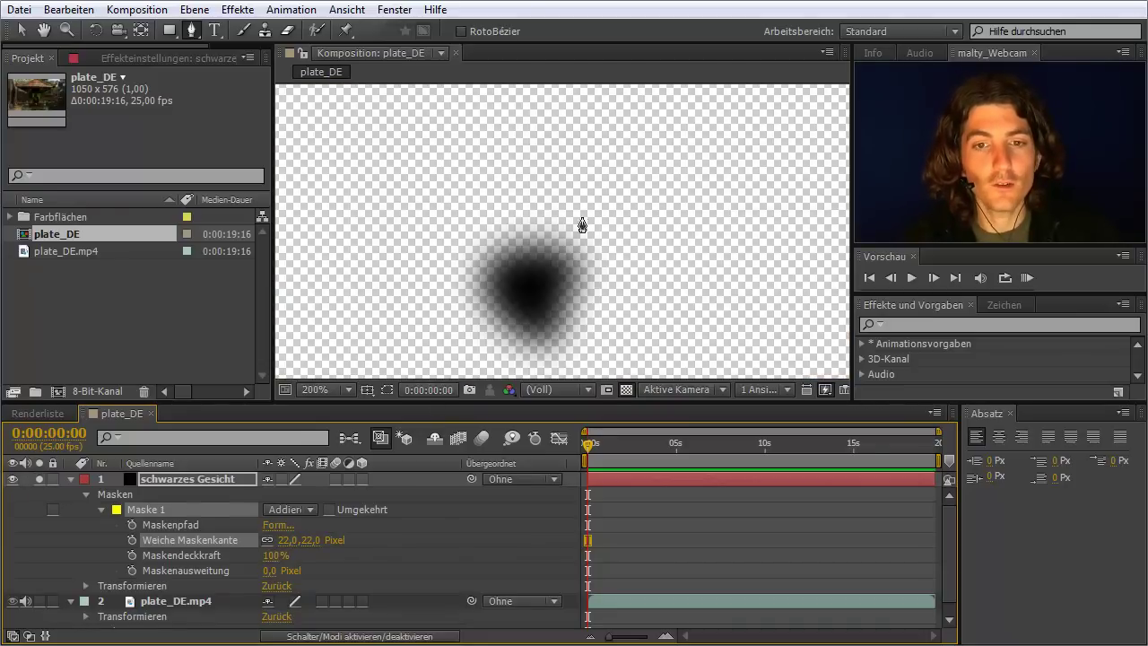
pyautogui.click(627, 389)
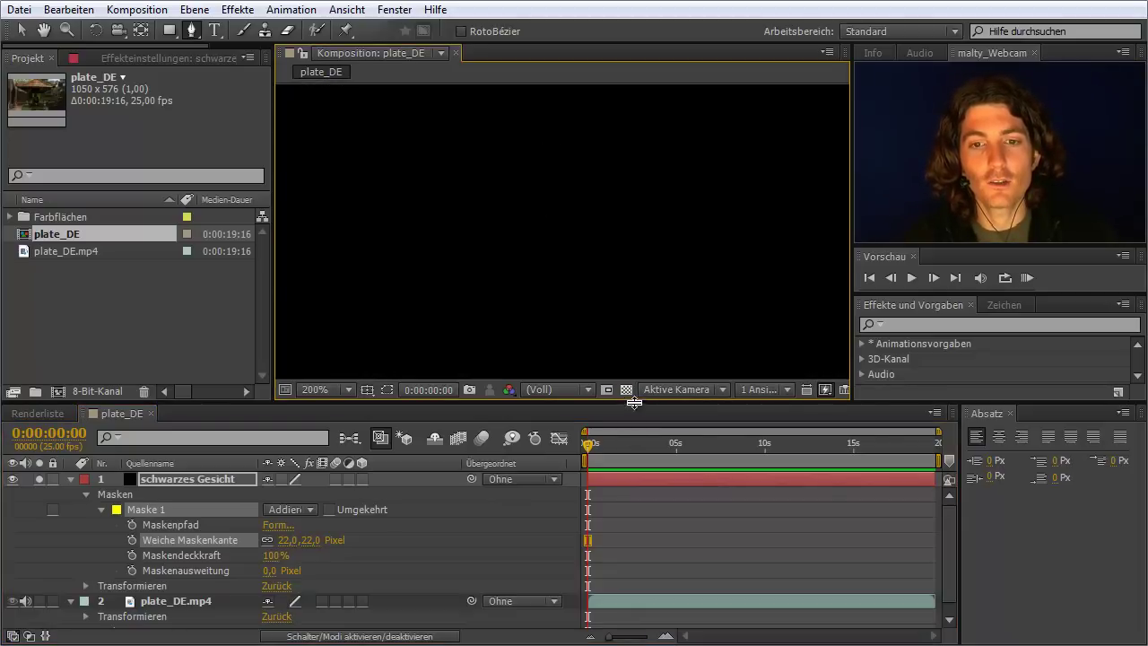
pyautogui.click(629, 392)
pyautogui.click(628, 385)
pyautogui.click(628, 387)
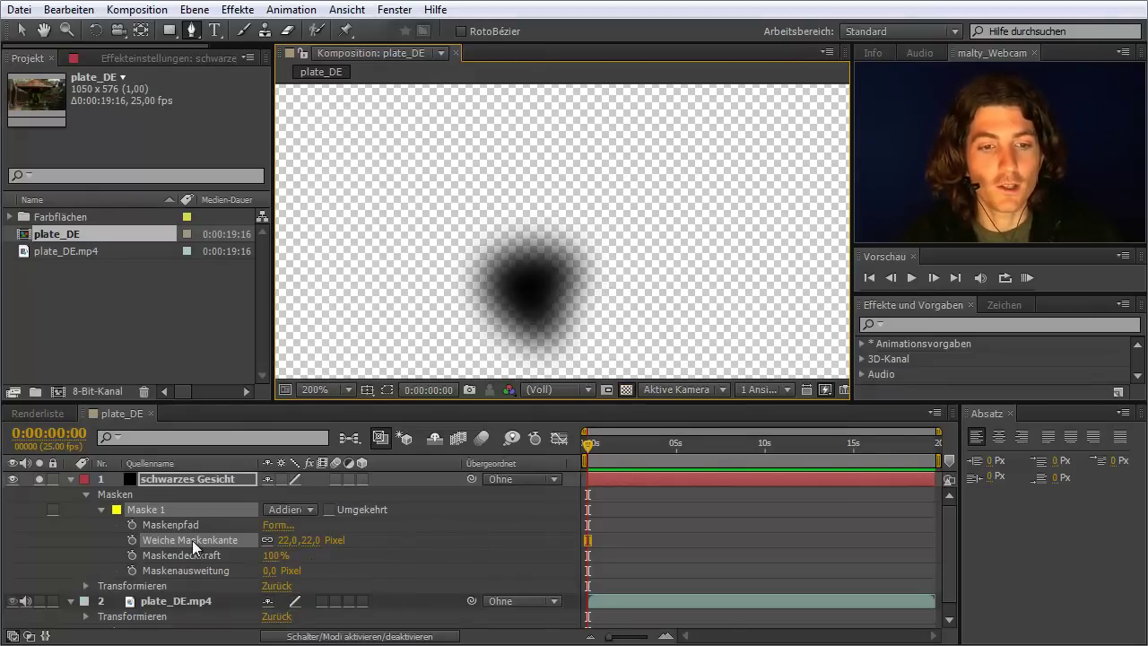
# Set Maske 1's feather to 26 pixels and show the mask outline
pyautogui.moveTo(301, 540); pyautogui.dragTo(315, 545)
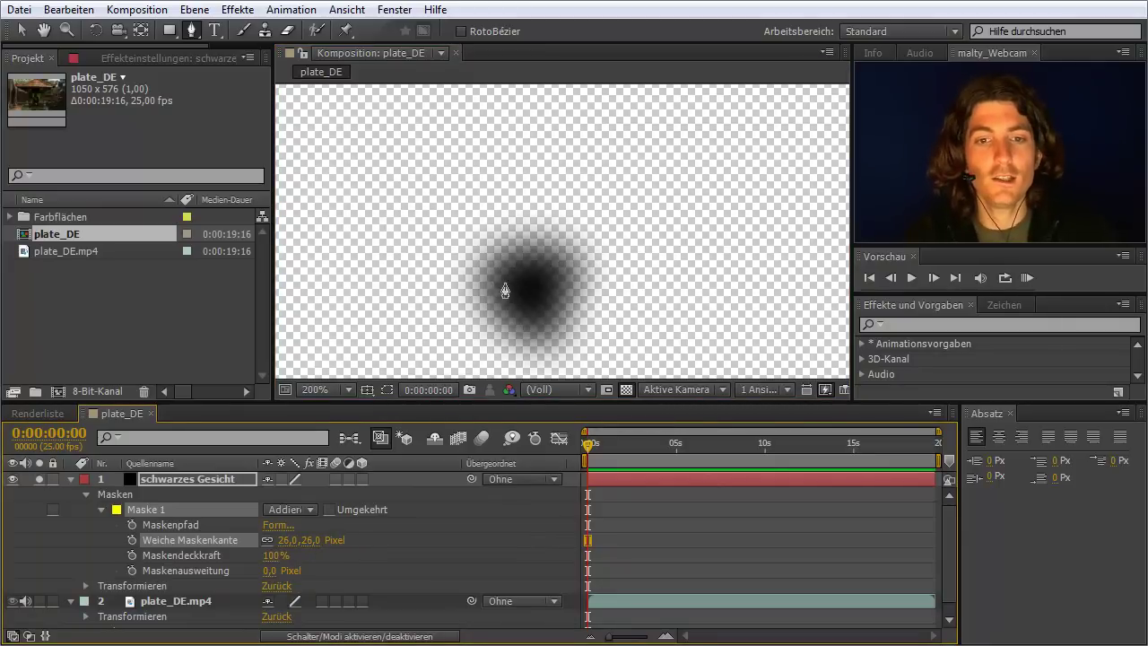
pyautogui.click(387, 390)
pyautogui.click(386, 390)
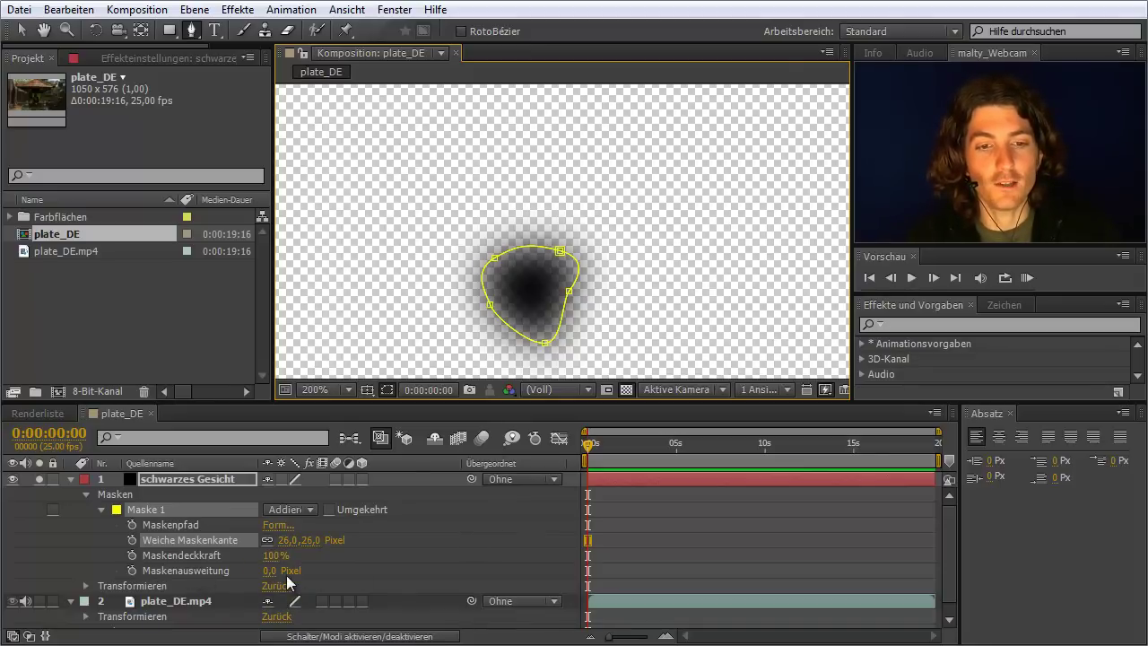
# Preview mask expansion by scrubbing, then set Maskenausweitung to 13 pixels
pyautogui.moveTo(269, 570); pyautogui.dragTo(340, 574)
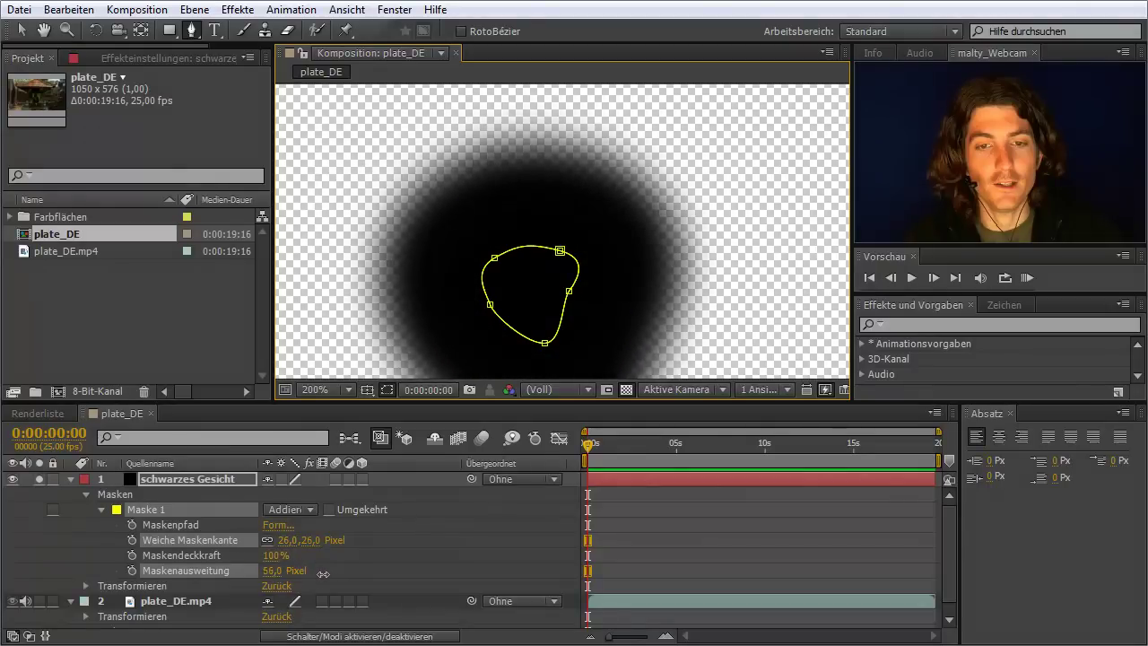
pyautogui.moveTo(340, 574); pyautogui.dragTo(318, 563)
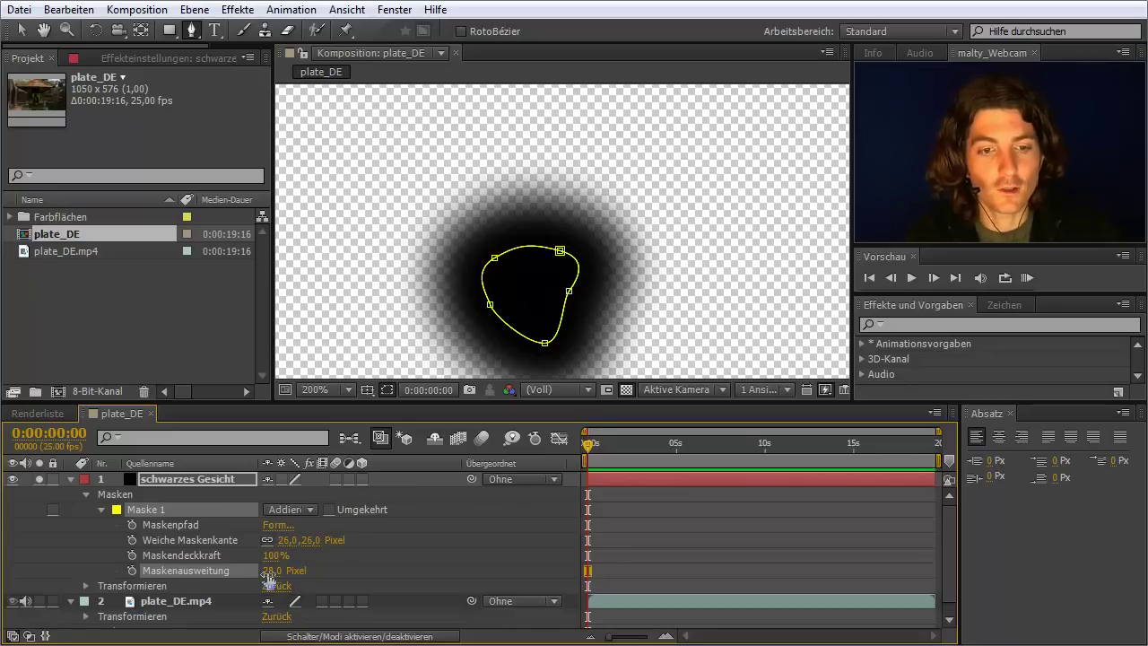
pyautogui.click(270, 574)
pyautogui.write('1')
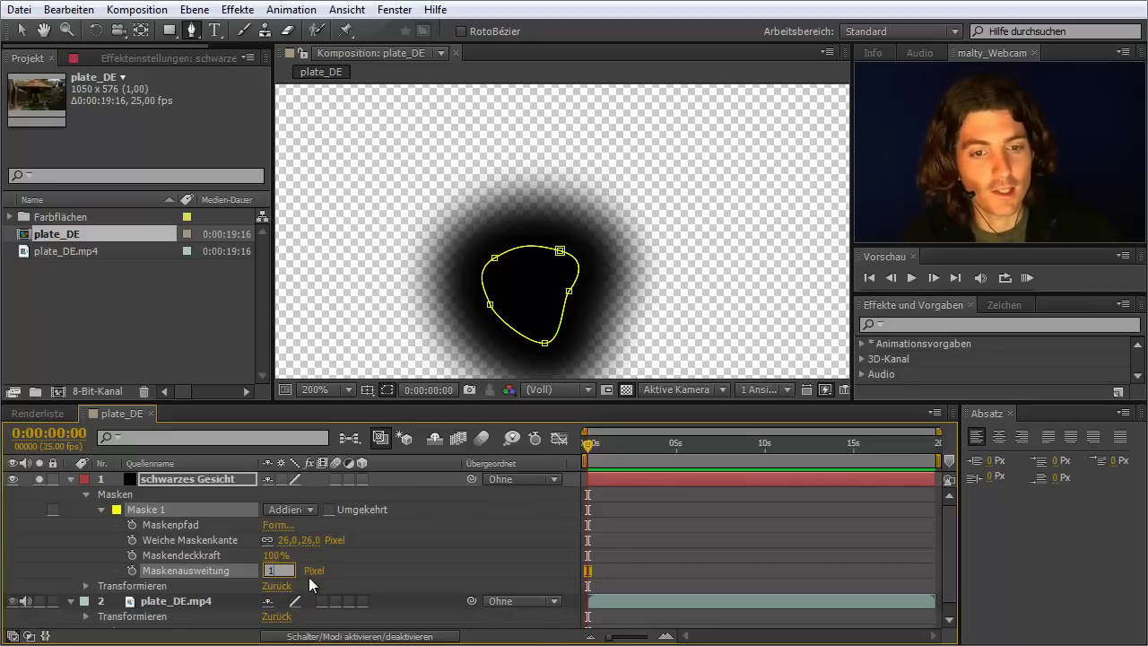
pyautogui.write('3')
pyautogui.press('Return')
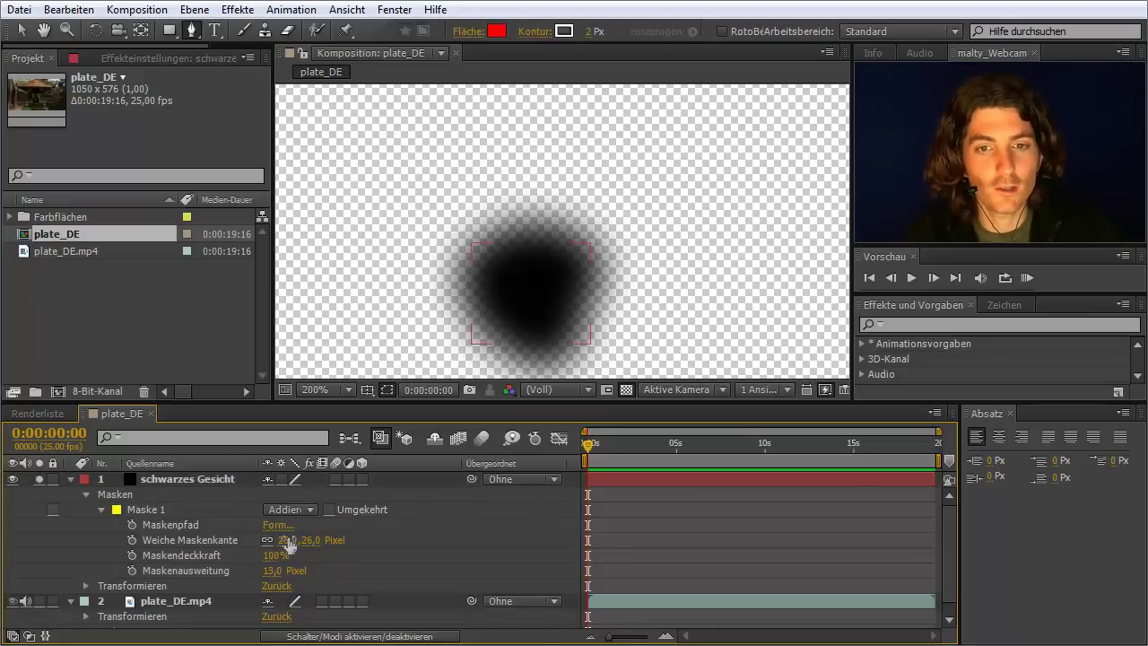
pyautogui.click(146, 509)
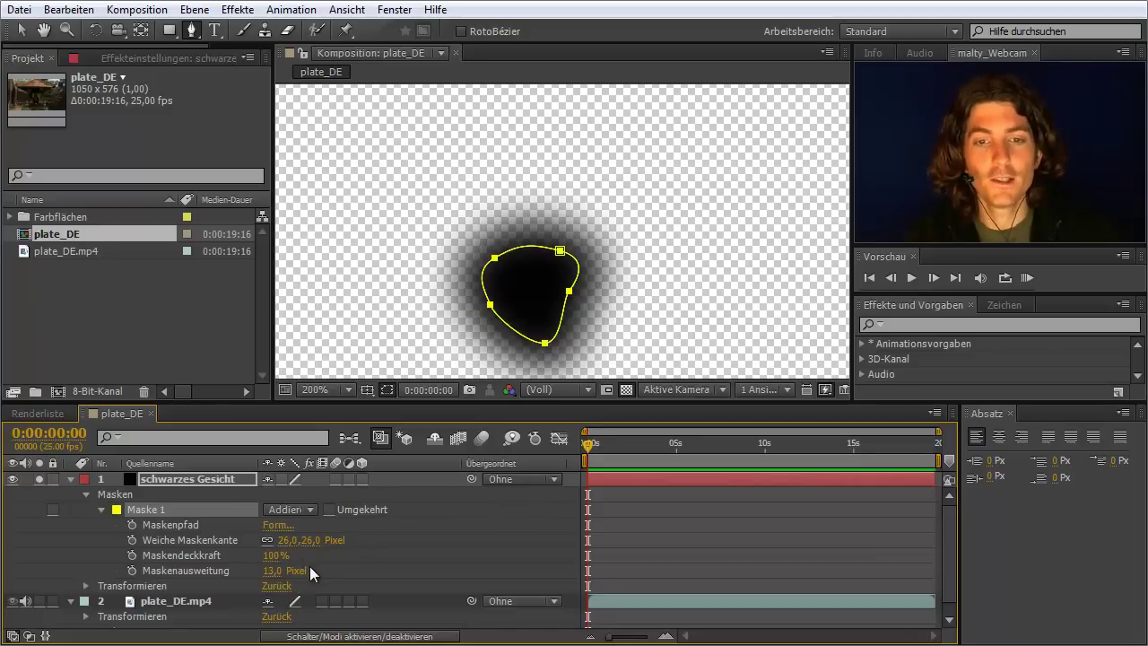
# Unsolo the face layer, switch to the Selection tool and hide the mask outline
pyautogui.click(40, 479)
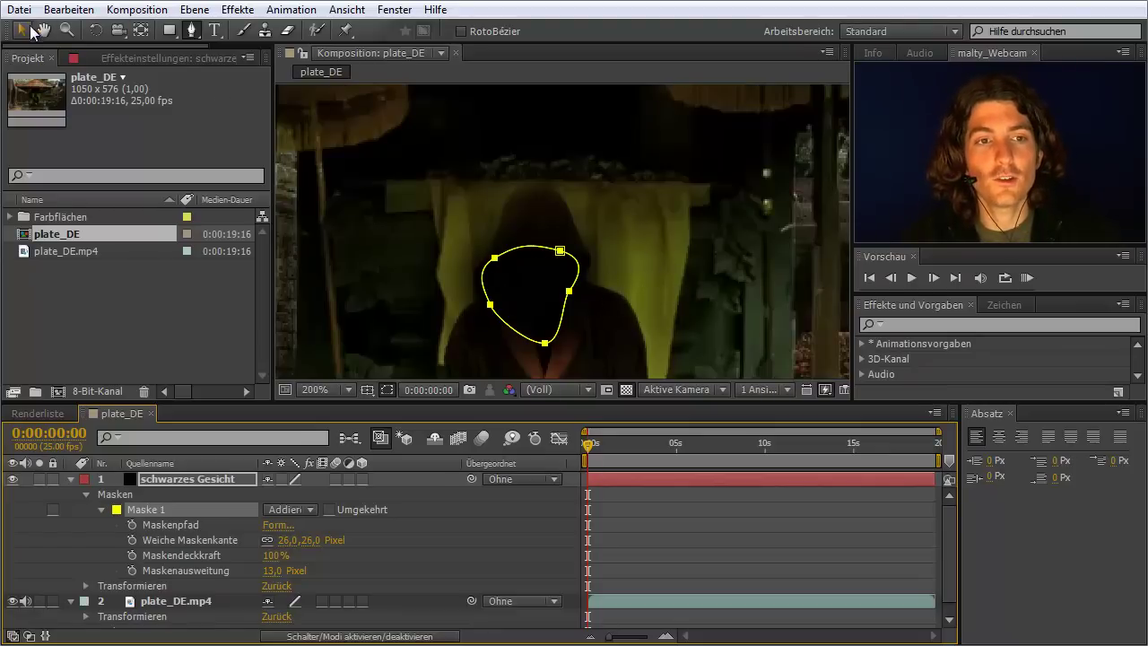
pyautogui.click(23, 33)
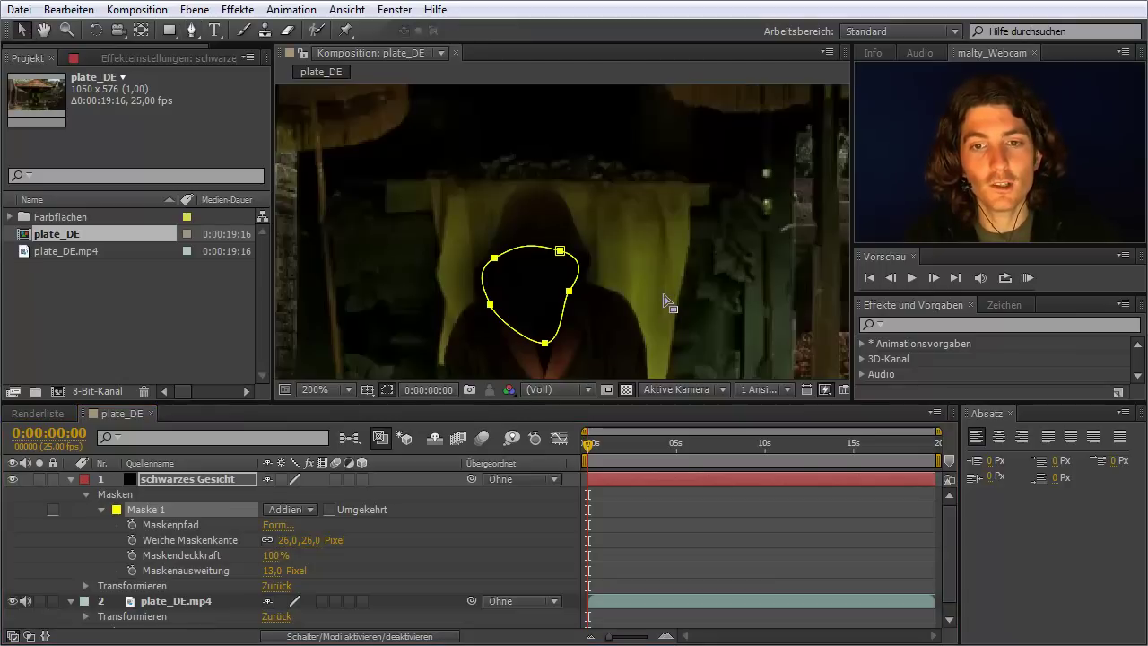
pyautogui.hotkey('ctrl', 't')
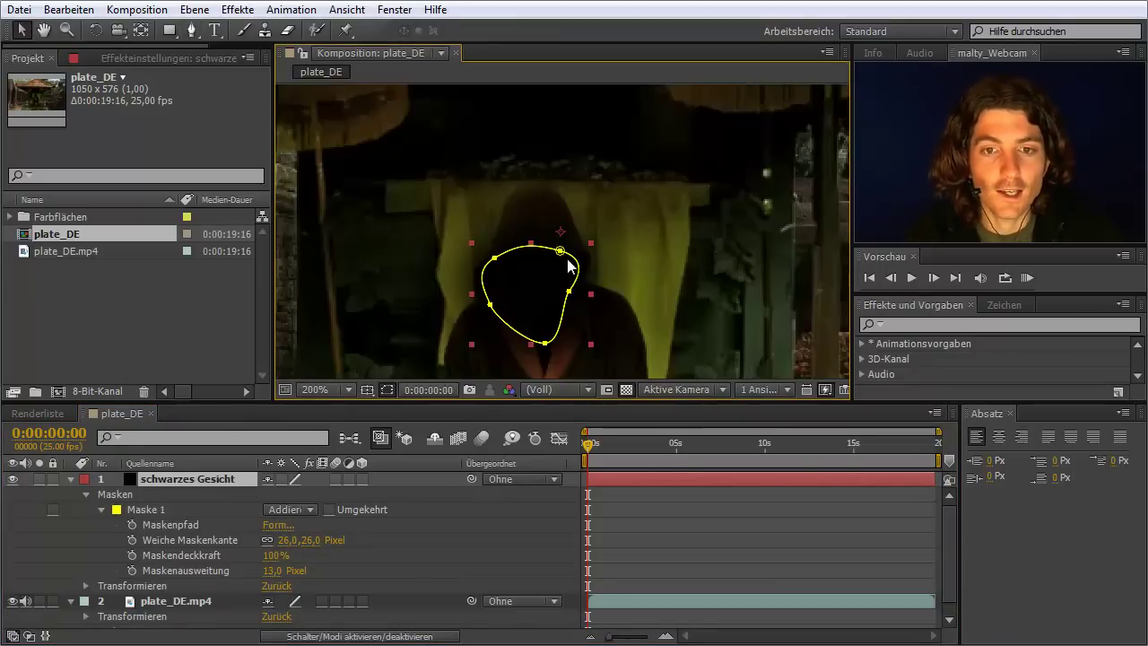
pyautogui.click(387, 392)
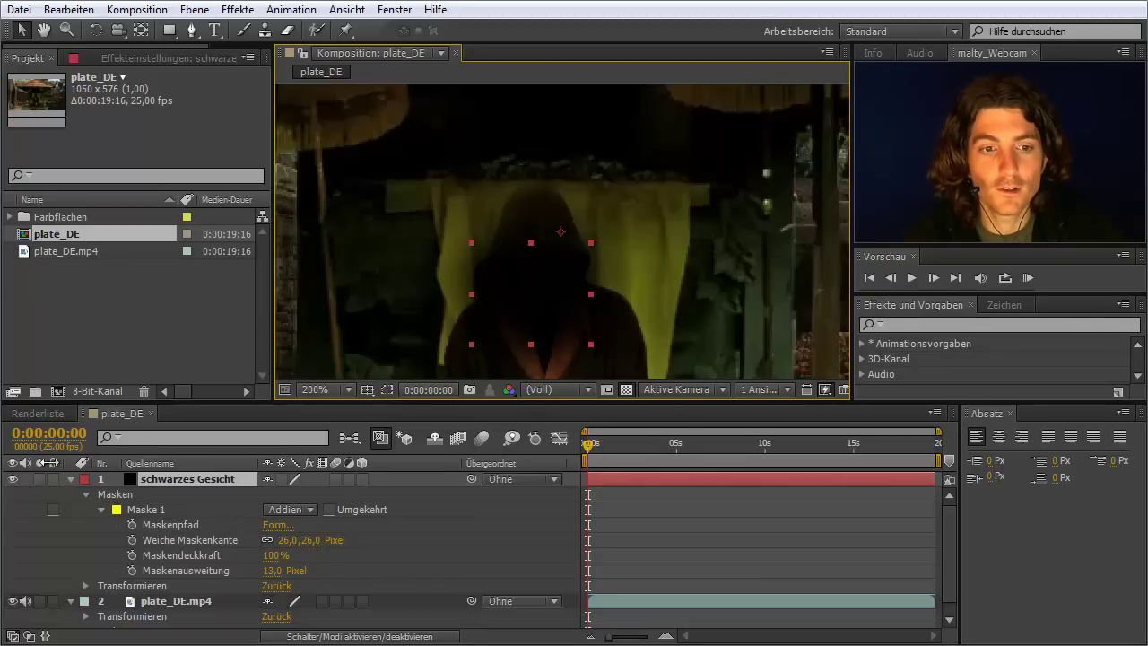
# Toggle the black face cover repeatedly to compare, ending with it visible
pyautogui.click(12, 480)
pyautogui.click(11, 481)
pyautogui.click(12, 481)
pyautogui.click(12, 481)
pyautogui.click(12, 481)
pyautogui.click(12, 481)
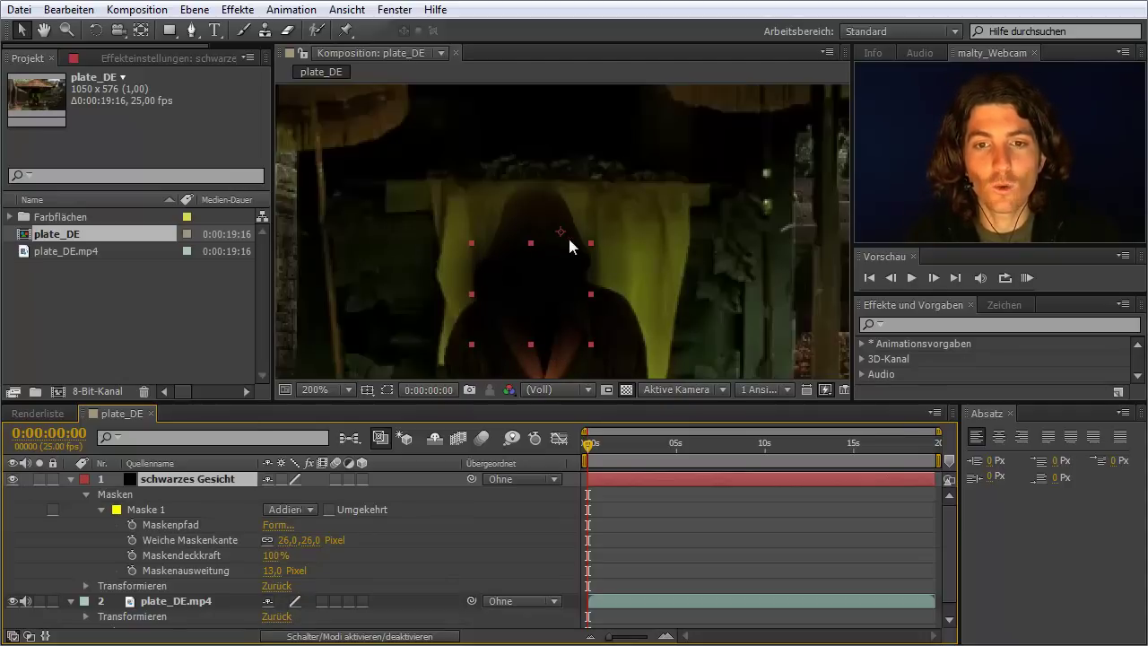
pyautogui.click(11, 481)
pyautogui.click(11, 481)
pyautogui.click(11, 481)
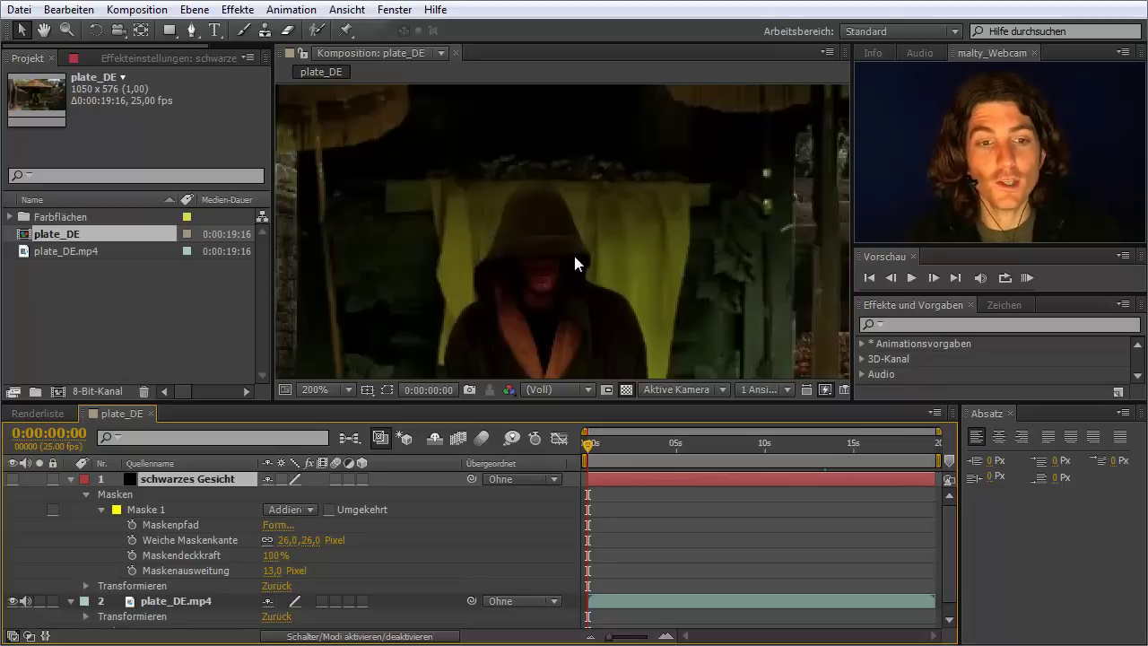
pyautogui.click(12, 481)
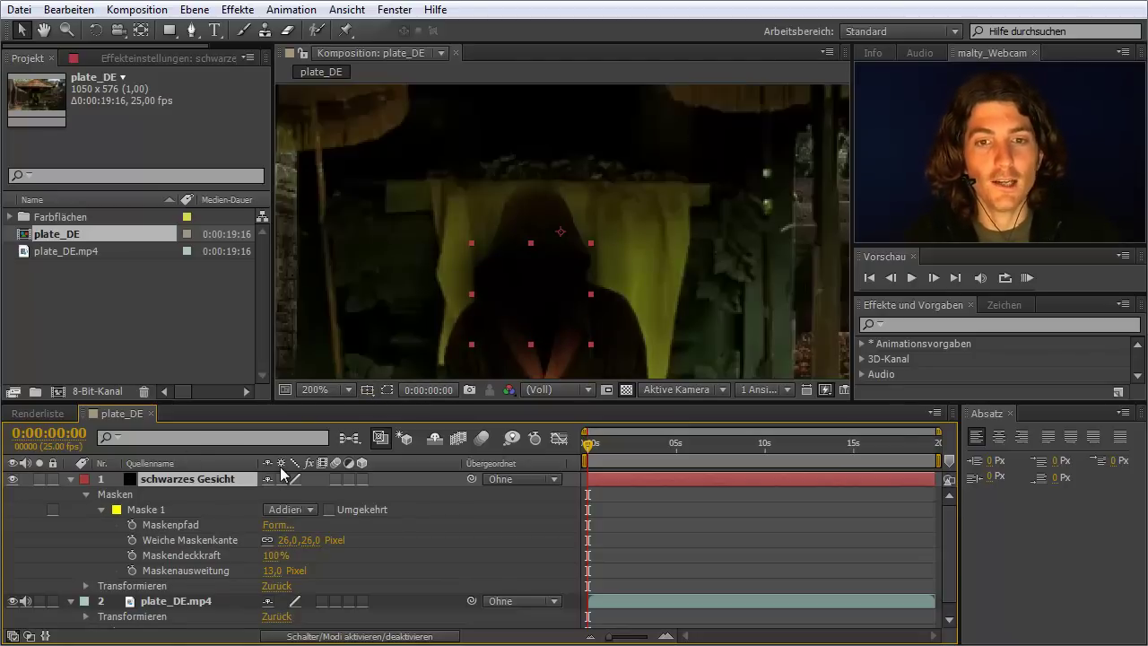
# Set Maske 1's feather and expansion to 0 px, then solo the black solid
pyautogui.click(158, 508)
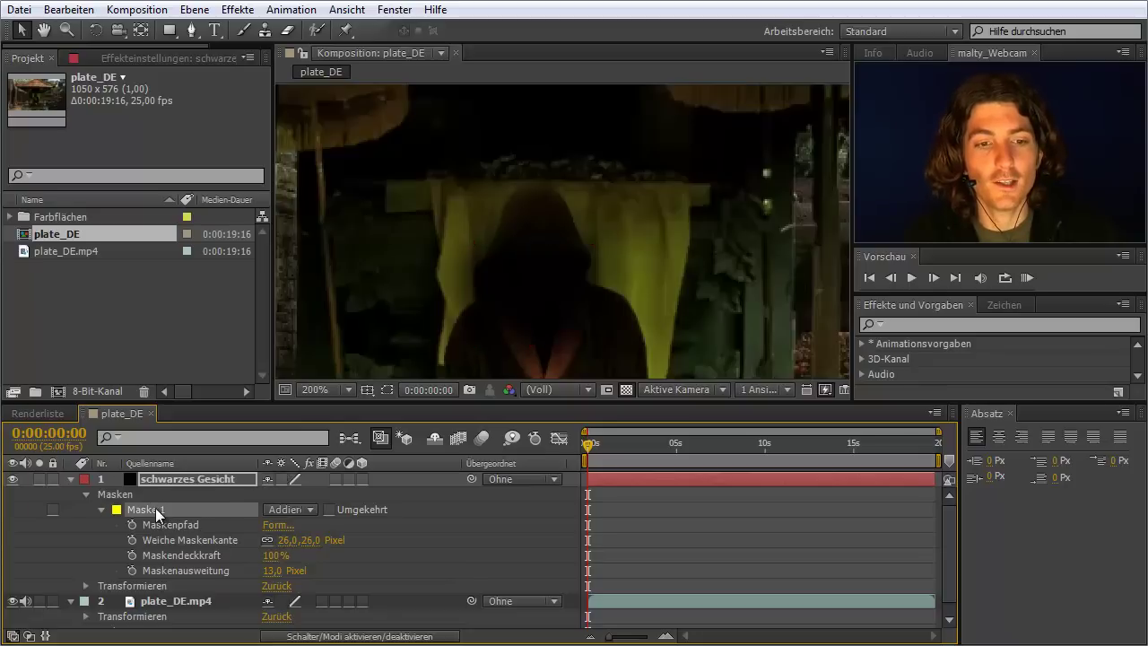
pyautogui.click(283, 541)
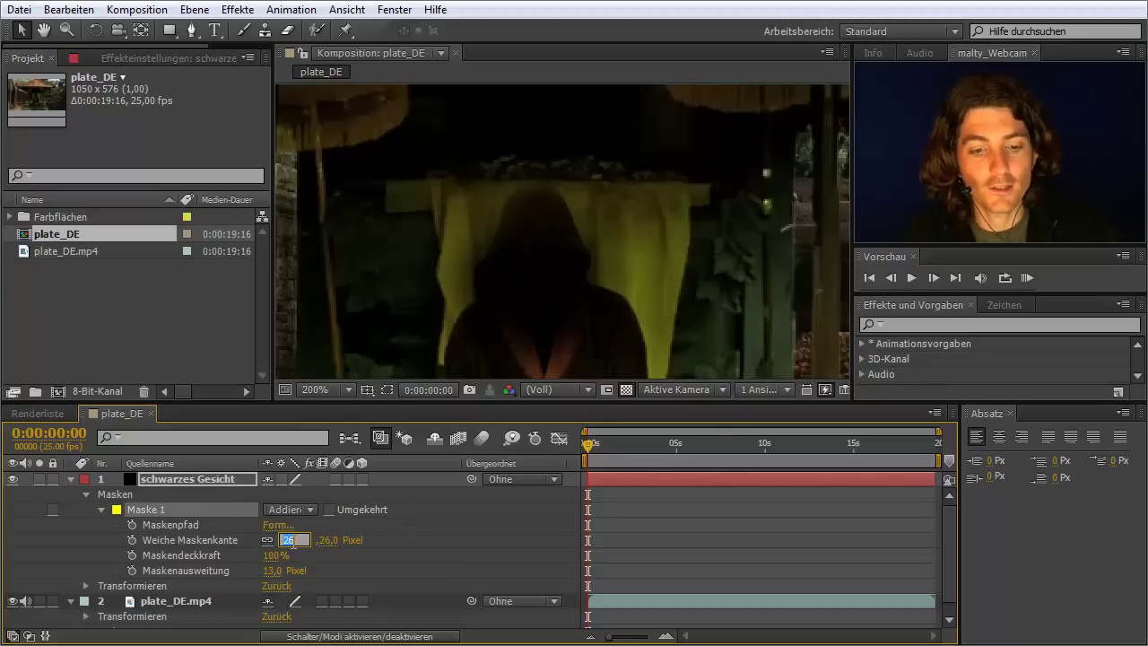
pyautogui.write('0')
pyautogui.press('Return')
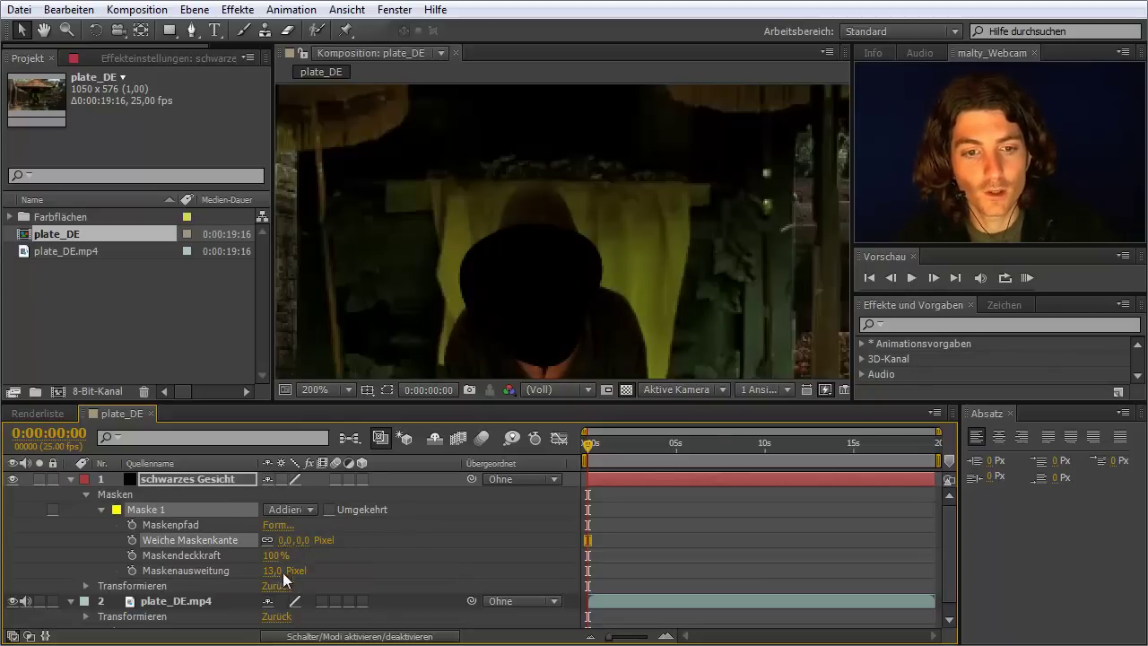
pyautogui.click(273, 571)
pyautogui.write('0')
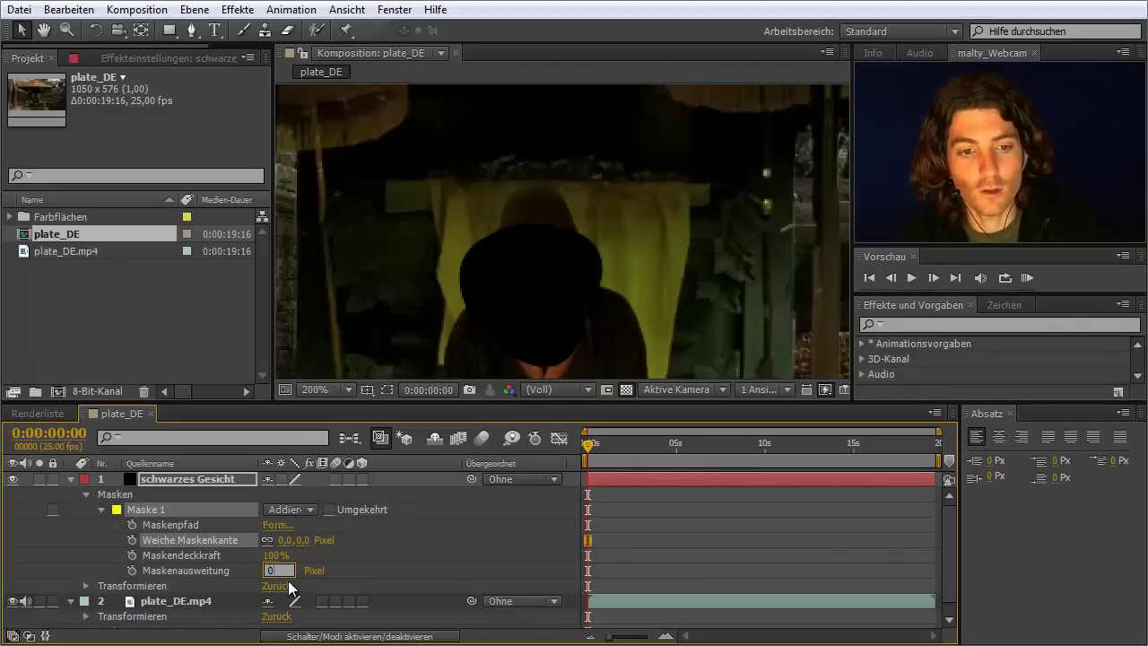
pyautogui.press('Return')
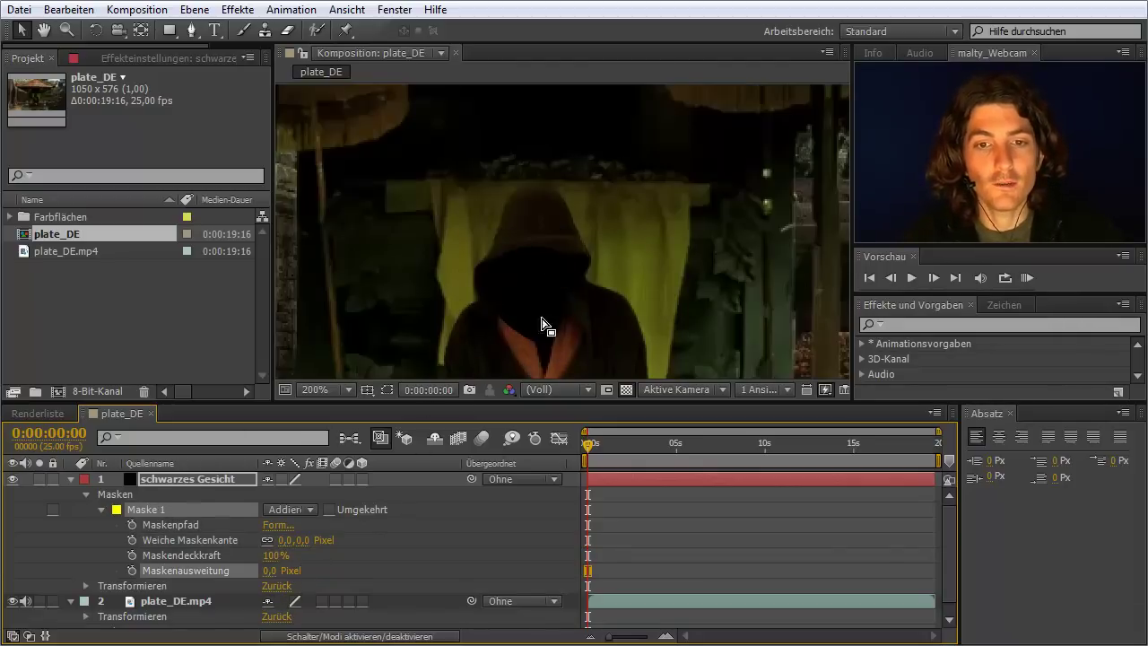
pyautogui.click(40, 478)
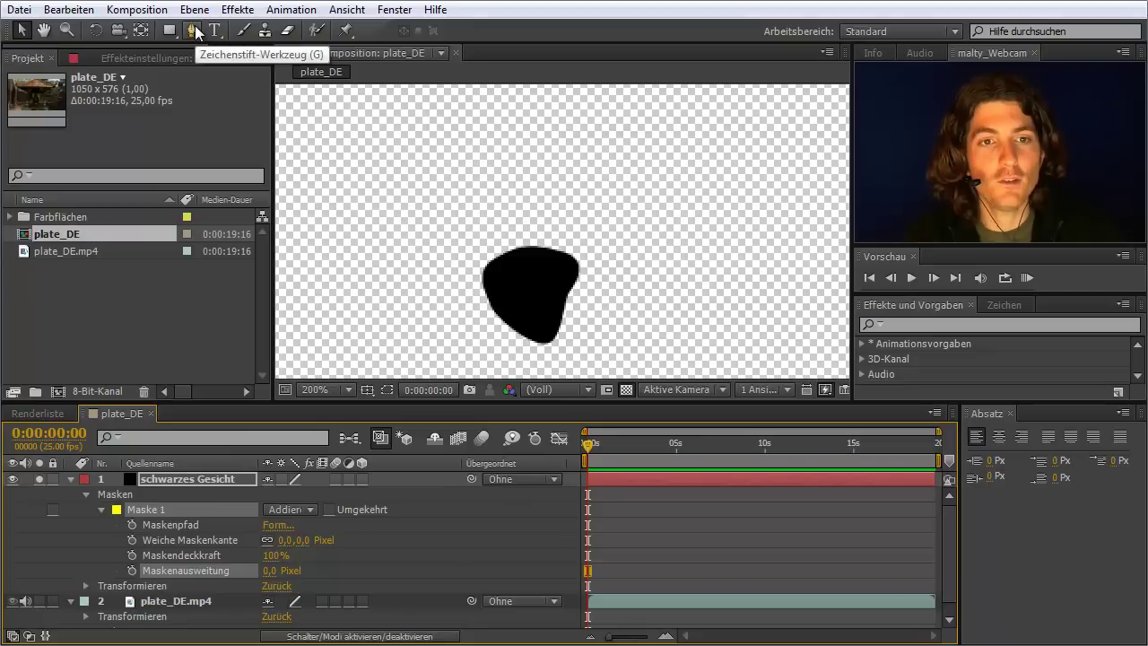
# Add variable feather points pulling the face mask's lower and left edges outward, then unsolo the solid
pyautogui.moveTo(197, 37); pyautogui.dragTo(247, 109)
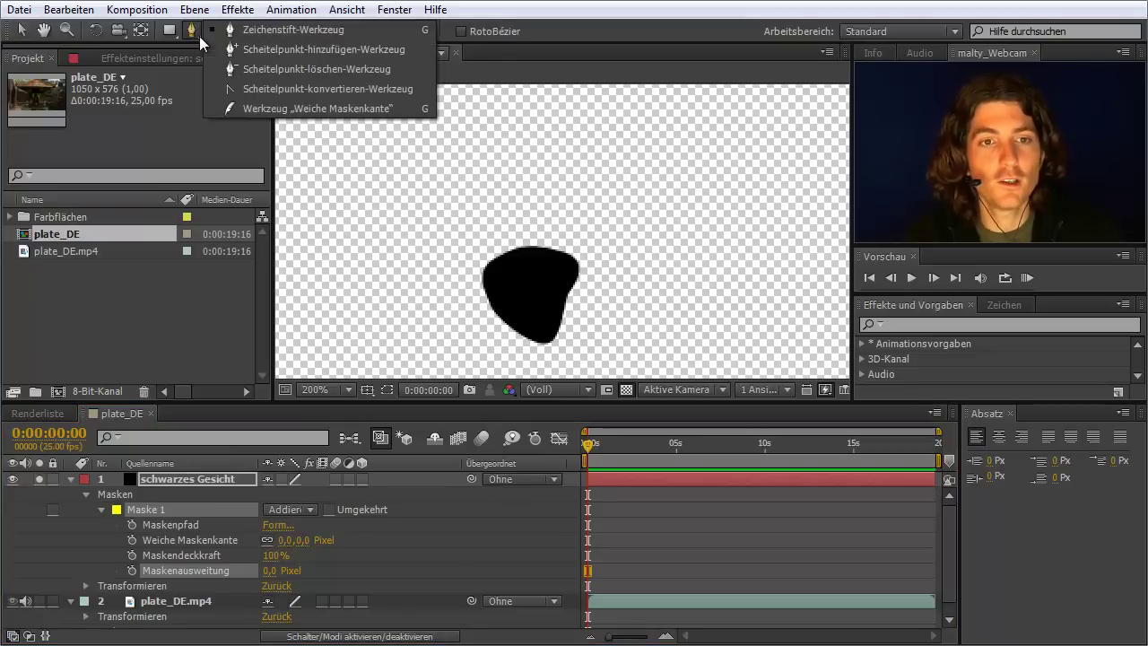
pyautogui.click(248, 109)
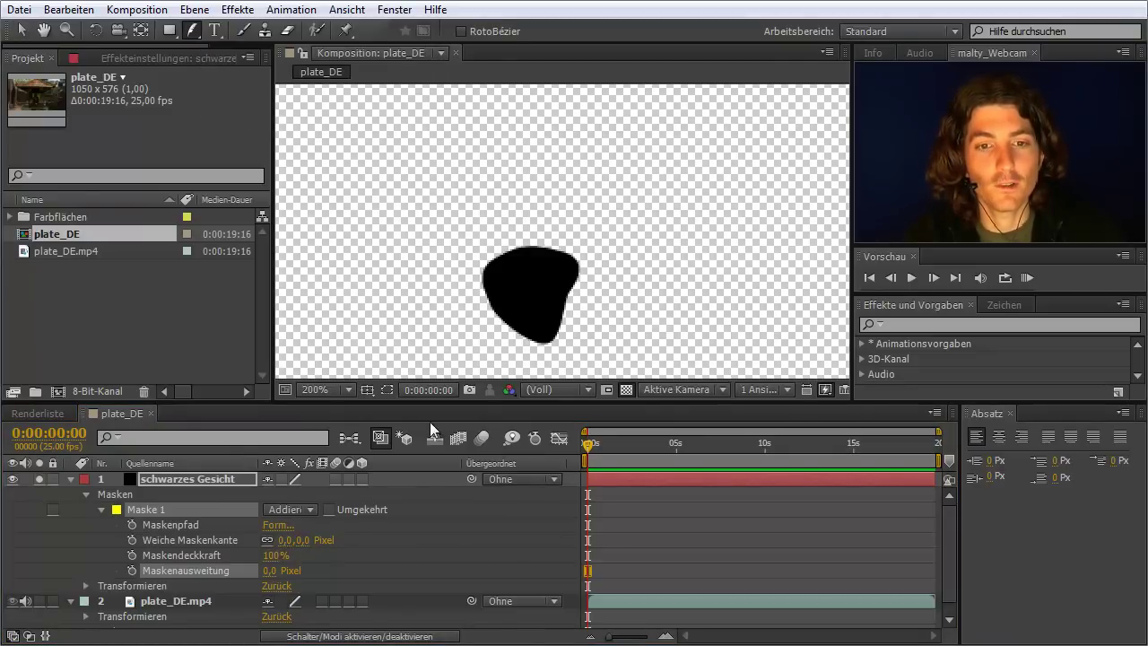
pyautogui.click(387, 389)
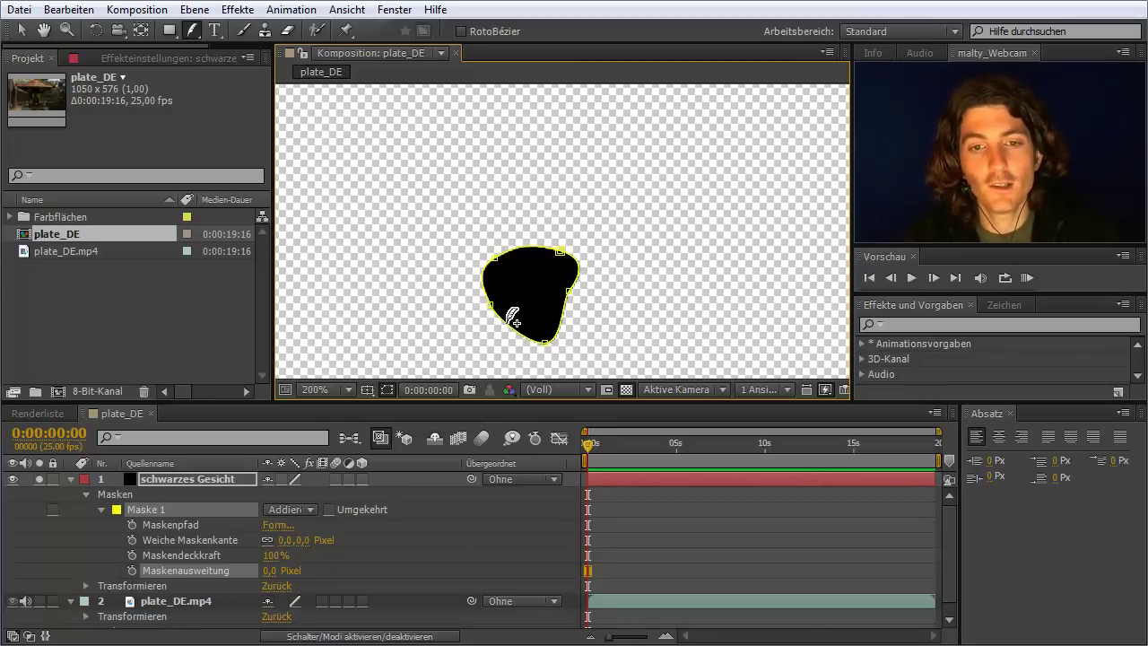
pyautogui.moveTo(510, 320)
pyautogui.mouseDown()
pyautogui.moveTo(500, 359)
pyautogui.moveTo(467, 291)
pyautogui.moveTo(412, 323)
pyautogui.moveTo(543, 366)
pyautogui.mouseUp()
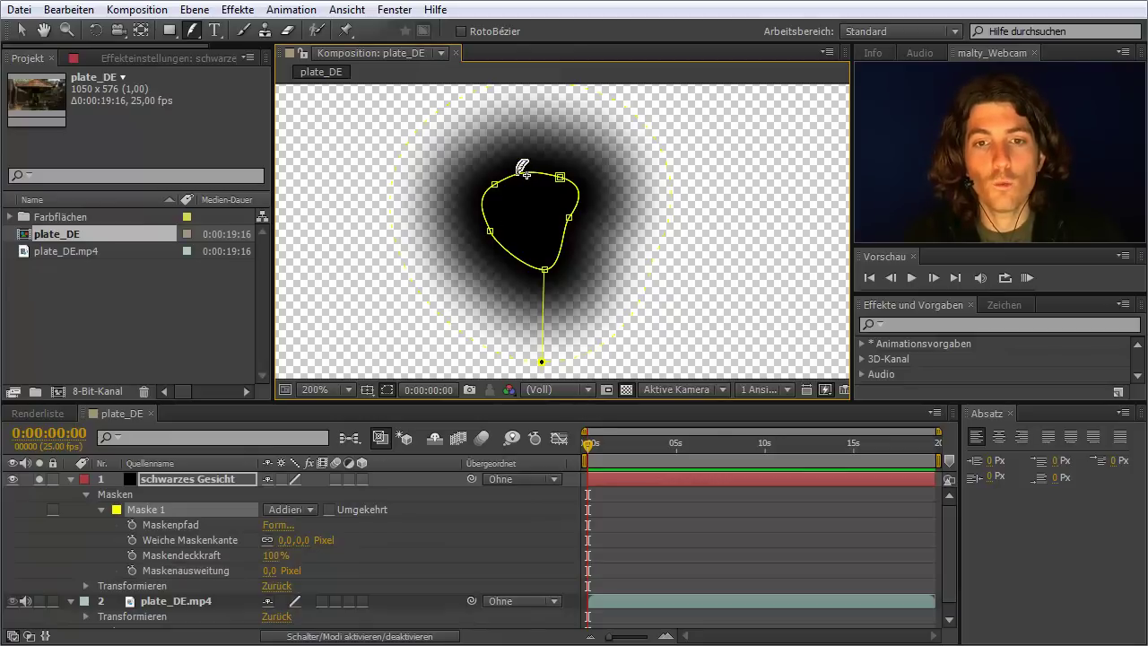
pyautogui.click(491, 210)
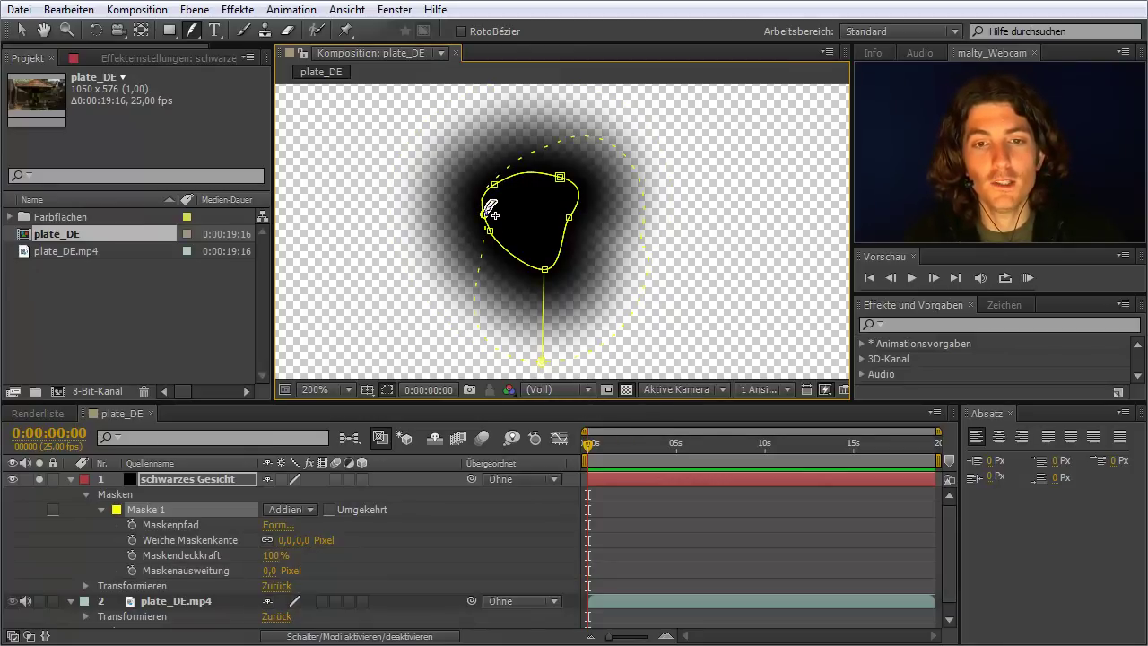
pyautogui.moveTo(490, 211)
pyautogui.mouseDown()
pyautogui.moveTo(418, 212)
pyautogui.moveTo(481, 208)
pyautogui.mouseUp()
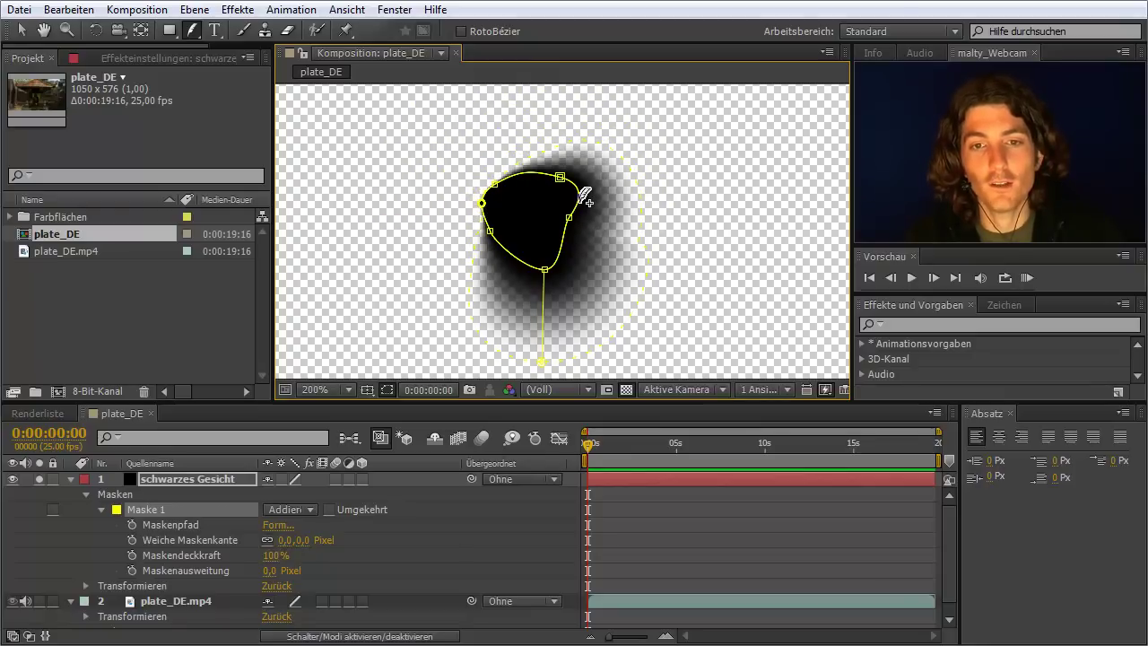
pyautogui.moveTo(581, 193)
pyautogui.mouseDown()
pyautogui.moveTo(642, 213)
pyautogui.moveTo(610, 213)
pyautogui.moveTo(582, 194)
pyautogui.mouseUp()
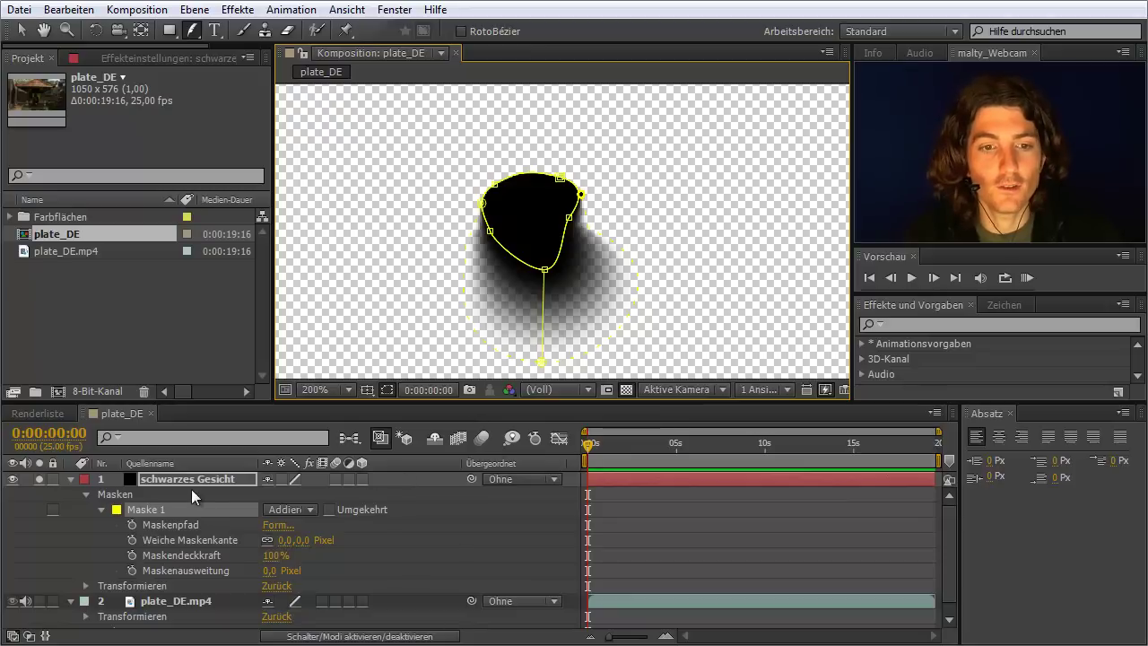
pyautogui.click(39, 477)
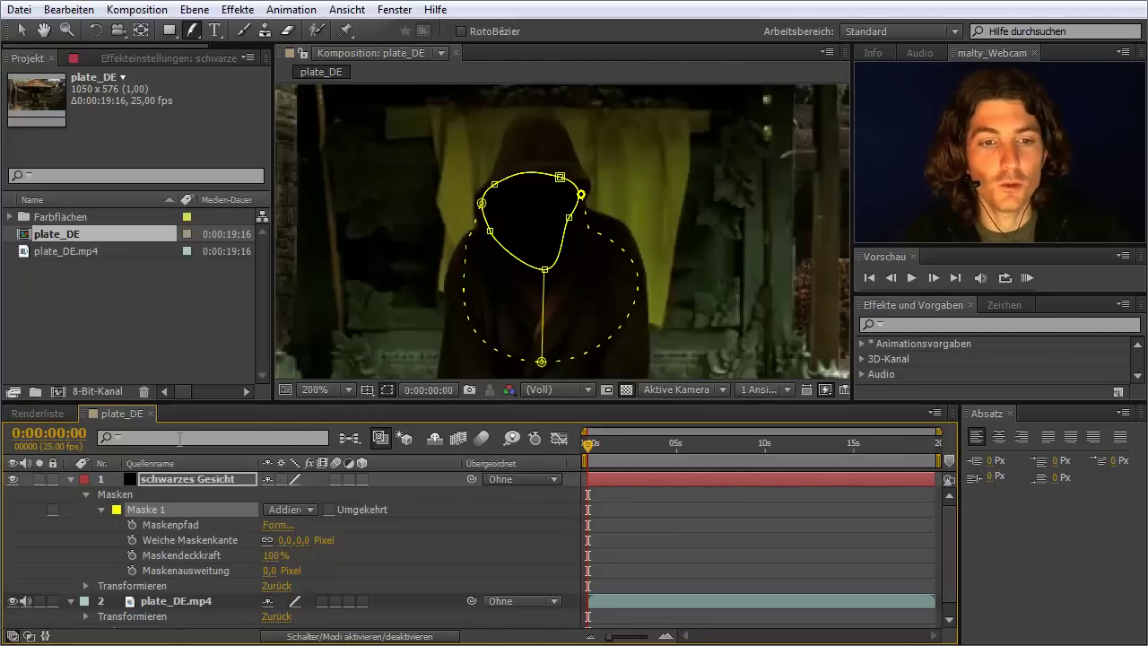
# Toggle the mask outline off and back on, and zoom the viewer to 400% on the face
pyautogui.click(387, 390)
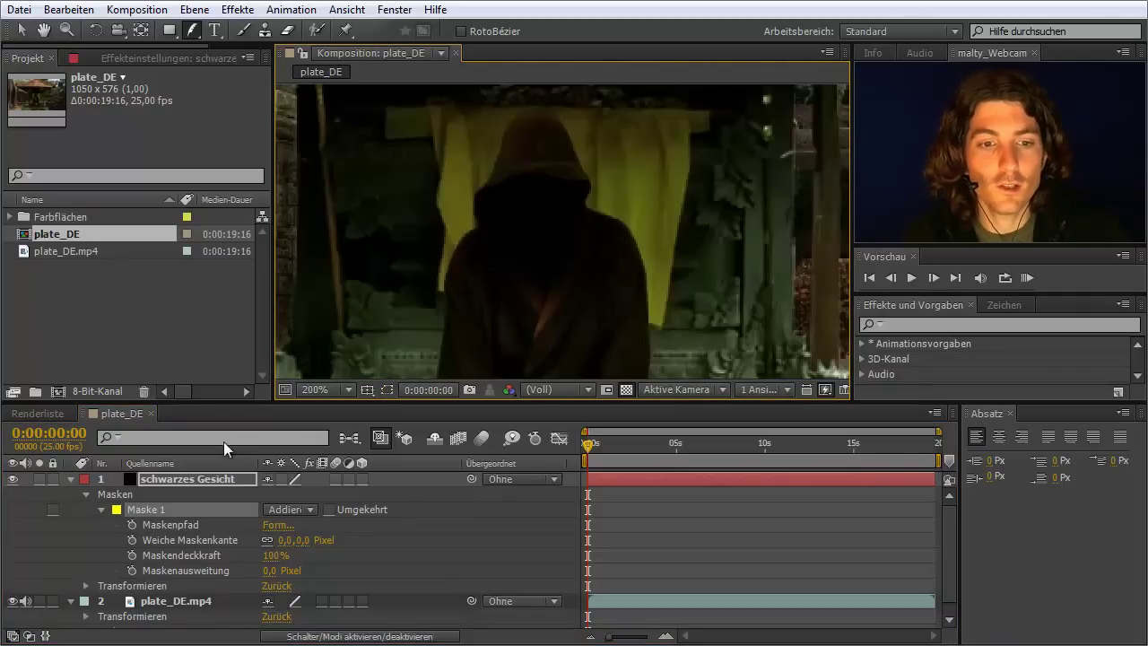
pyautogui.click(387, 390)
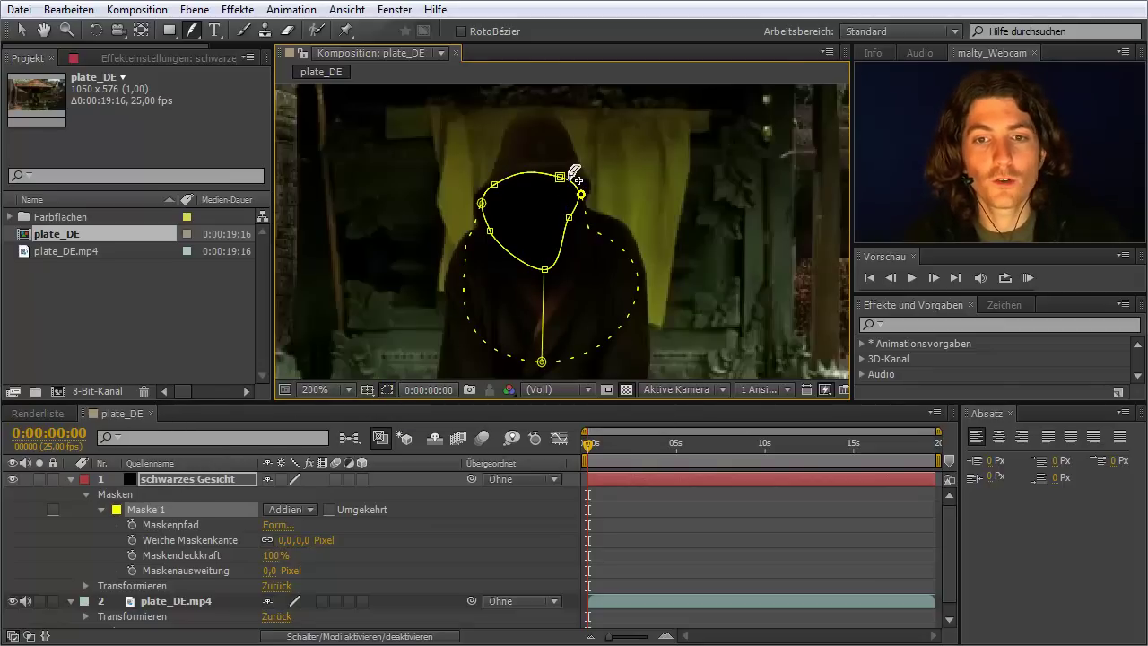
pyautogui.press('.')
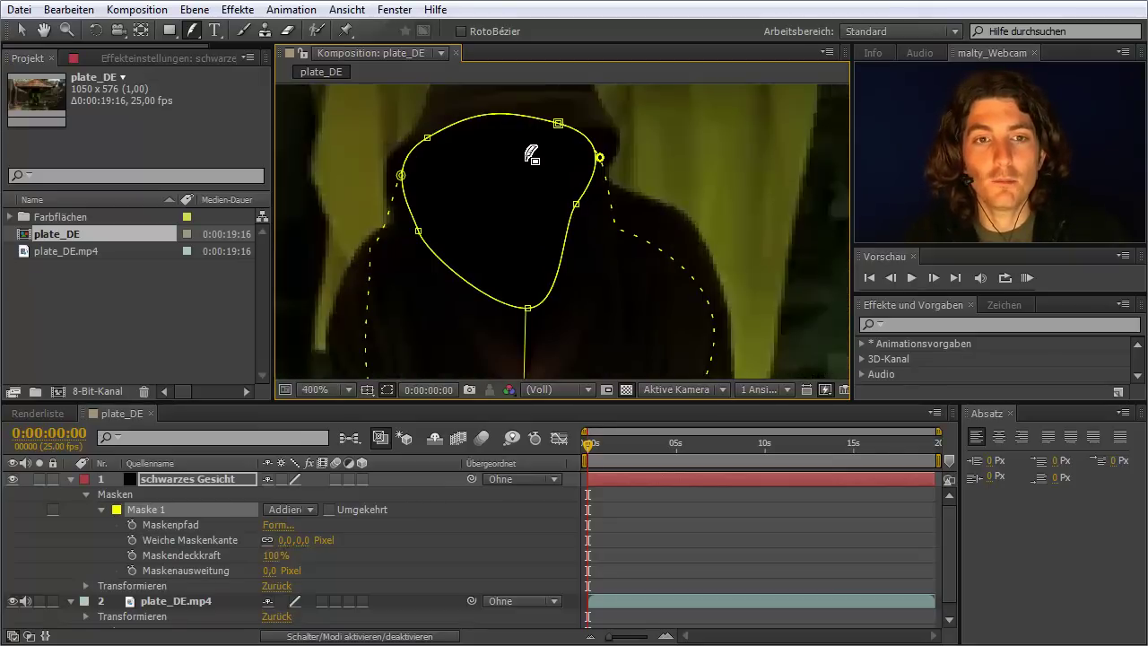
# Curve the mask's top with Bezier handles from the top-right vertex using Convert Vertex
pyautogui.click(196, 37)
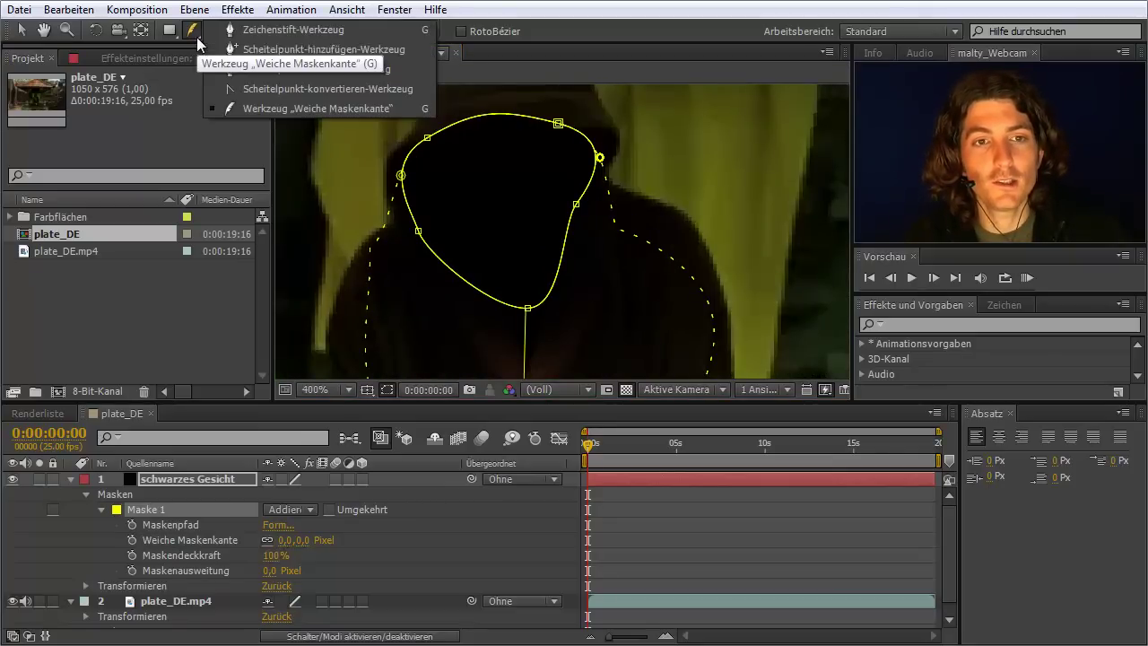
pyautogui.click(263, 85)
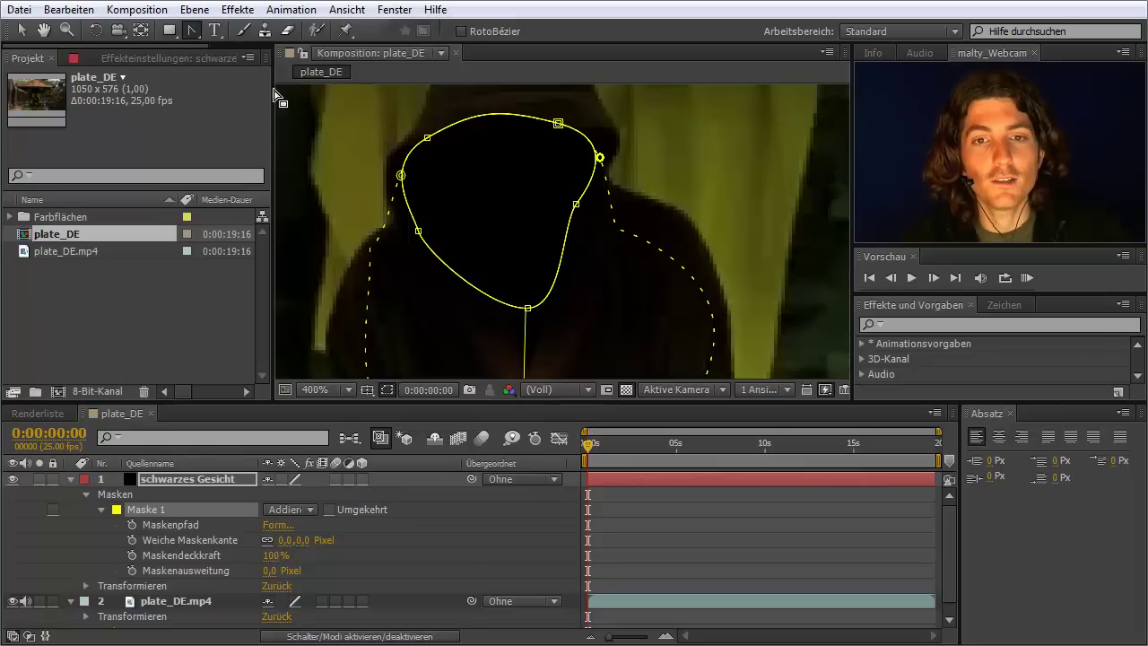
pyautogui.click(558, 123)
pyautogui.moveTo(571, 132)
pyautogui.mouseDown()
pyautogui.moveTo(523, 143)
pyautogui.moveTo(500, 118)
pyautogui.moveTo(540, 148)
pyautogui.moveTo(510, 135)
pyautogui.mouseUp()
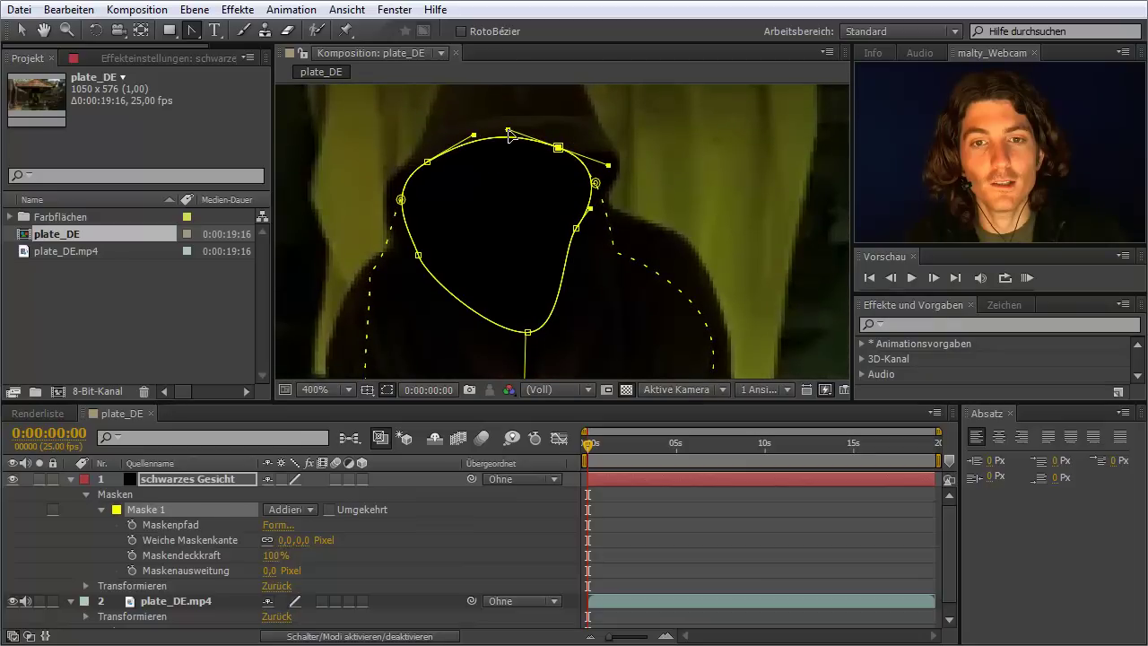
pyautogui.moveTo(509, 135)
pyautogui.mouseDown()
pyautogui.moveTo(545, 145)
pyautogui.moveTo(551, 136)
pyautogui.mouseUp()
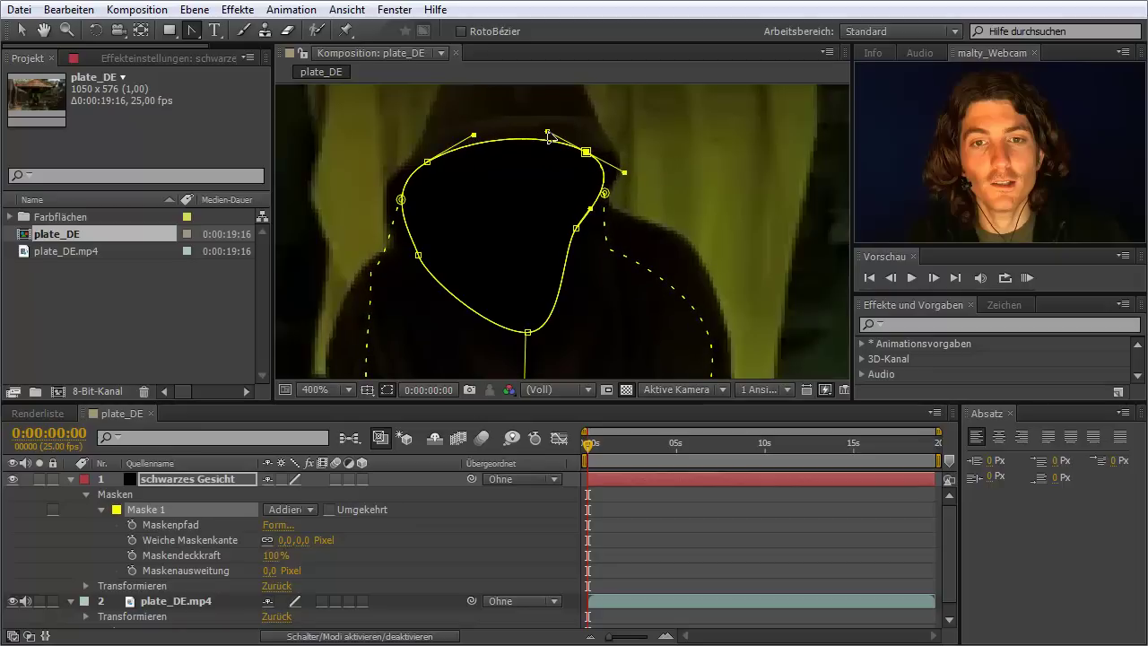
# Pull Bezier handles from the right-side vertex and shift it down and right along the hood
pyautogui.moveTo(577, 230)
pyautogui.mouseDown()
pyautogui.moveTo(571, 267)
pyautogui.moveTo(598, 194)
pyautogui.mouseUp()
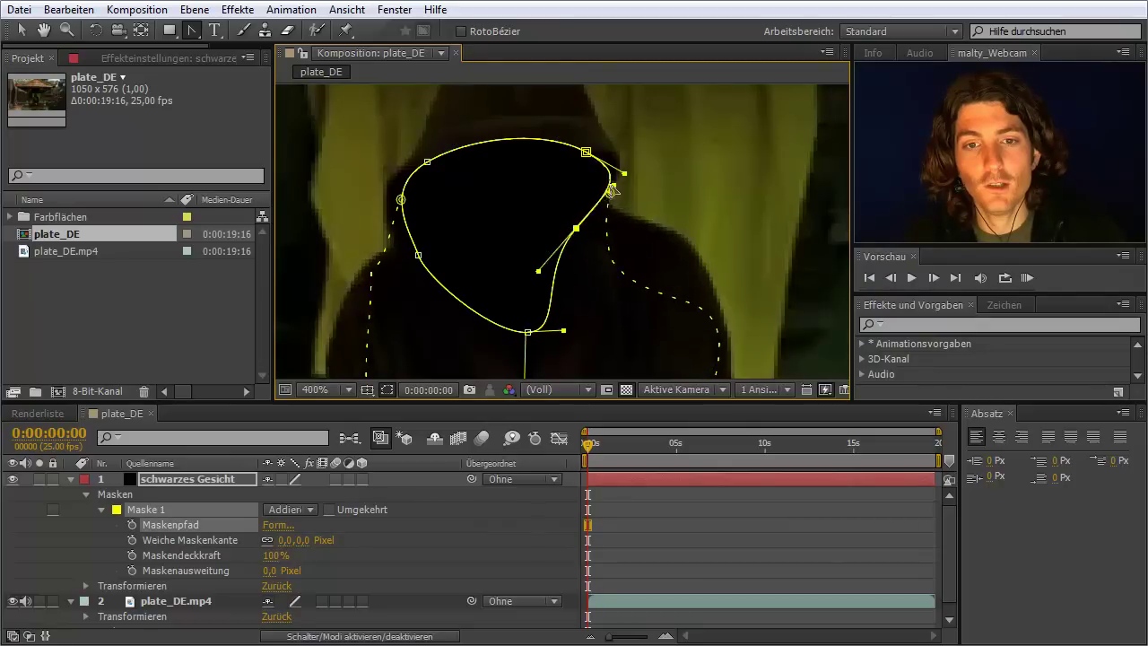
pyautogui.moveTo(599, 194); pyautogui.dragTo(614, 207)
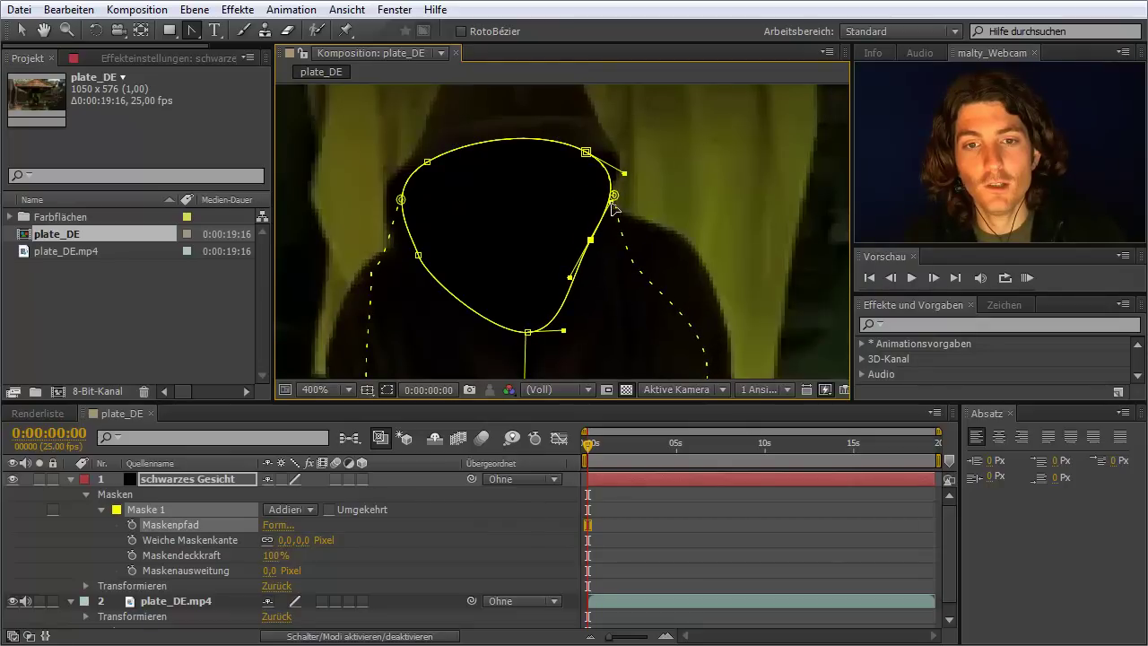
pyautogui.moveTo(613, 205); pyautogui.dragTo(610, 209)
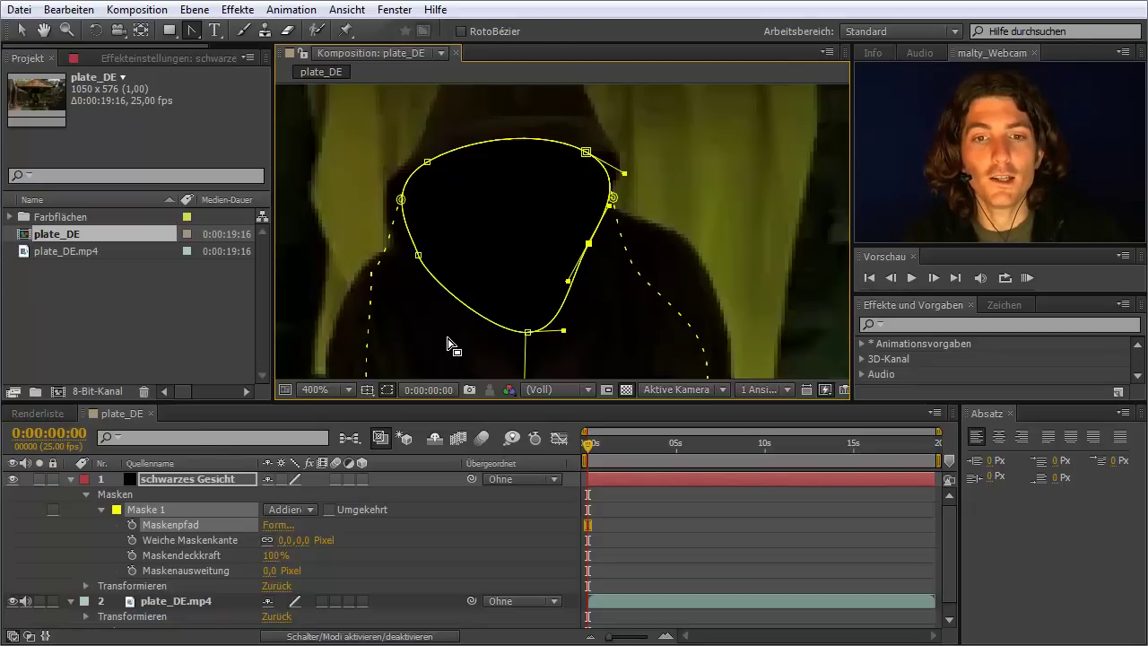
pyautogui.click(141, 517)
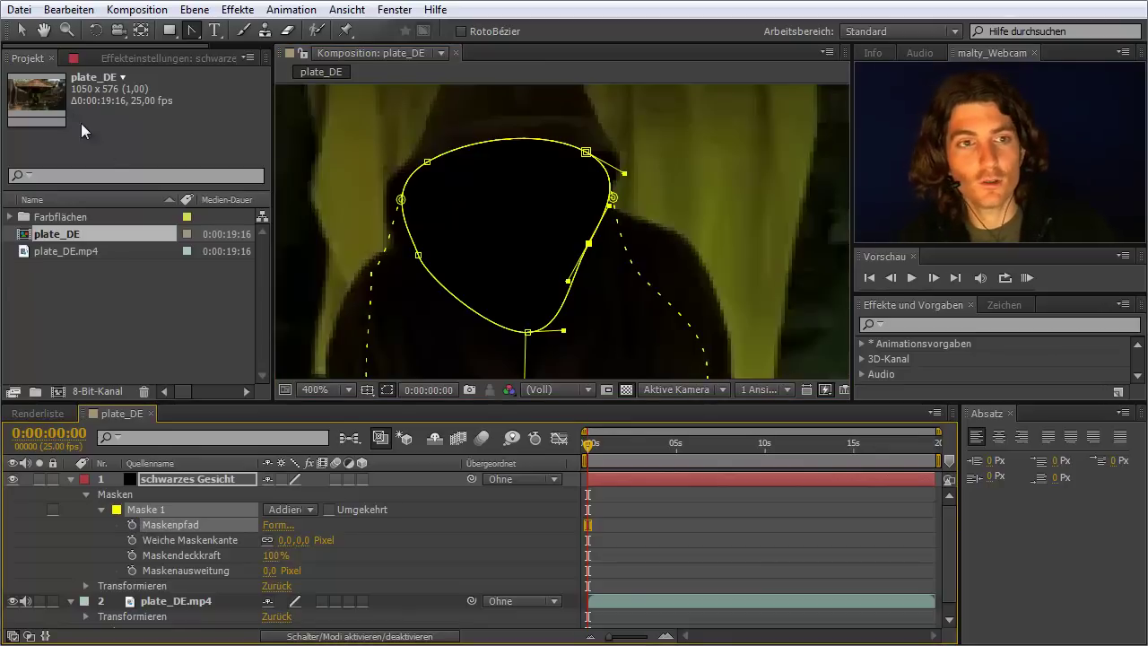
pyautogui.click(68, 9)
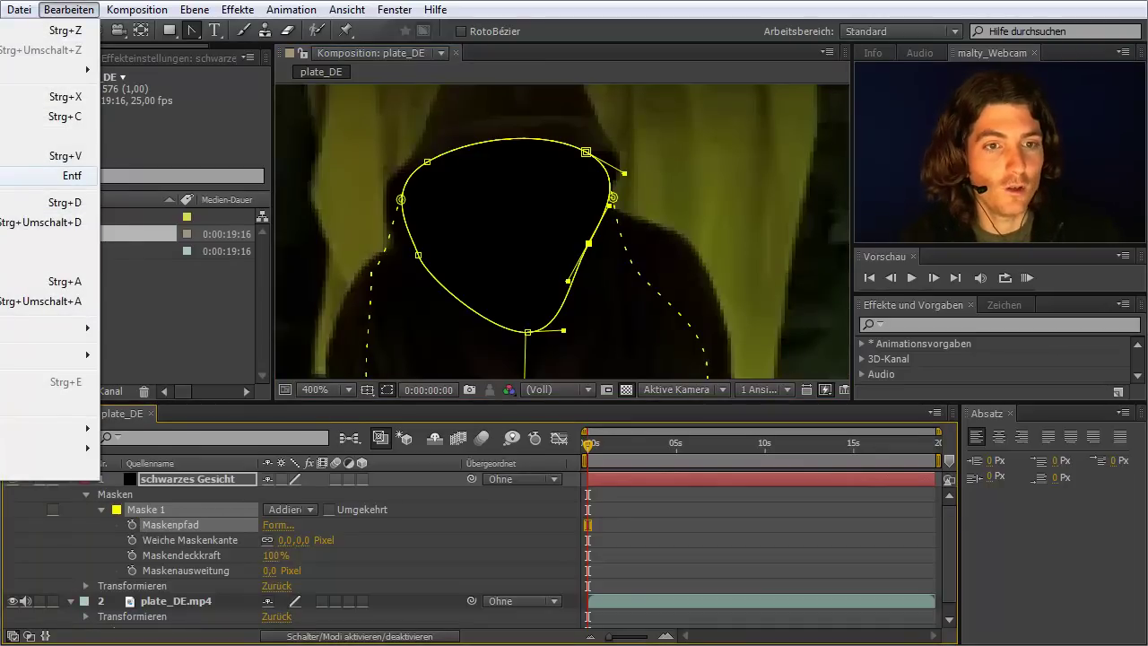
# Clear the selected right-side vertices, then delete Maske 1 from the schwarzes Gesicht solid
pyautogui.click(80, 178)
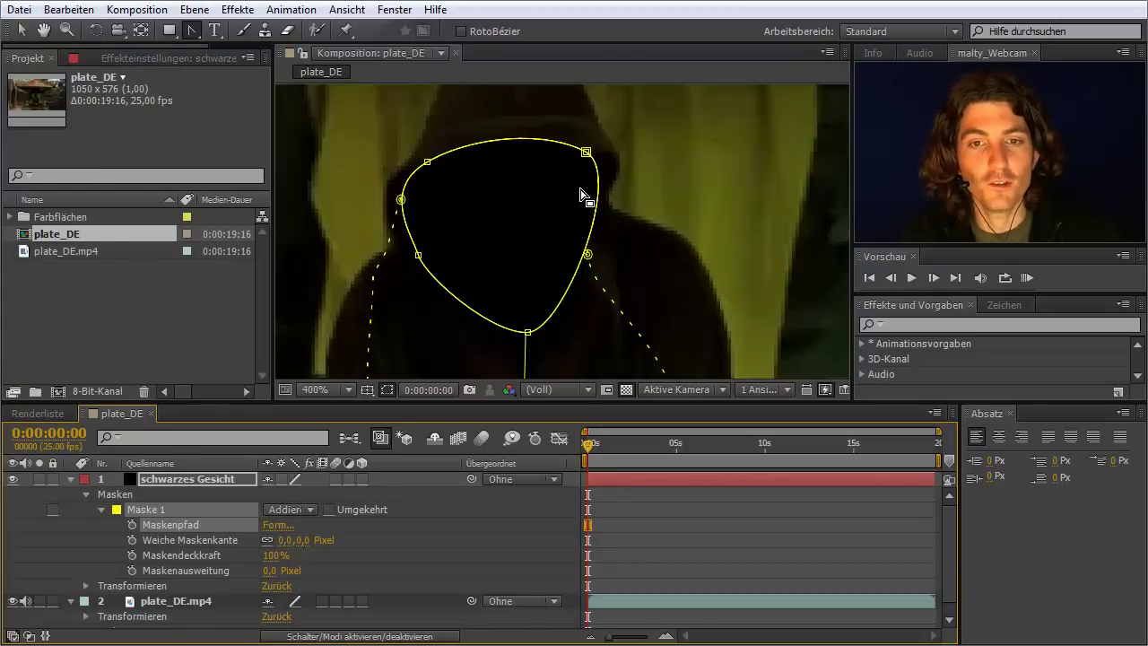
pyautogui.click(170, 480)
pyautogui.click(150, 511)
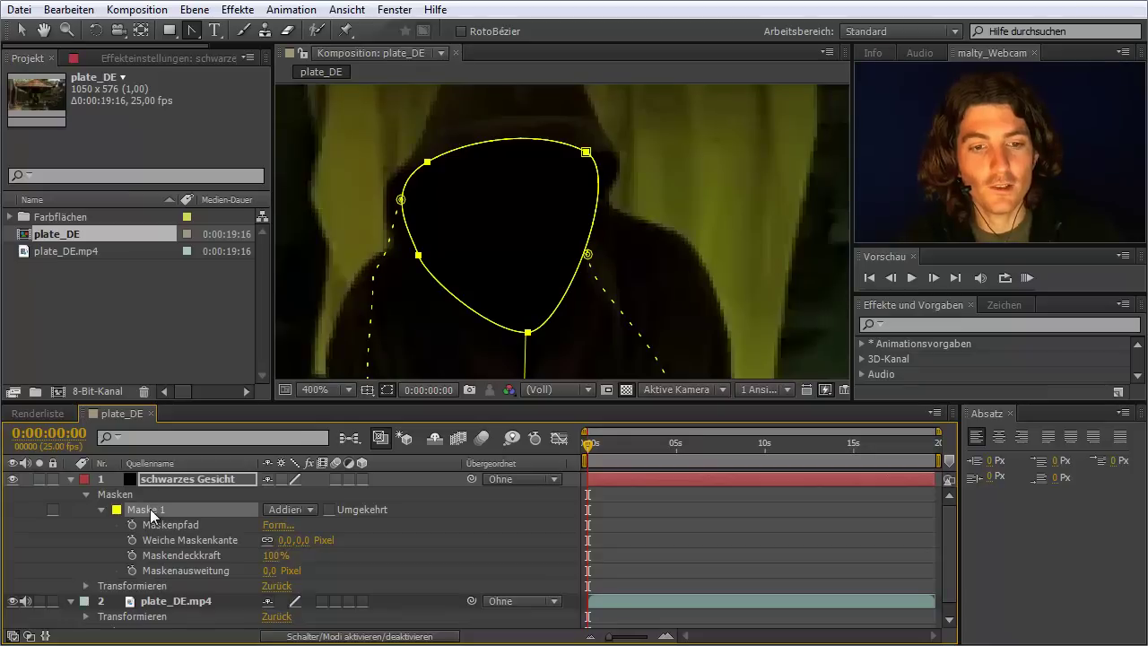
pyautogui.press('Delete')
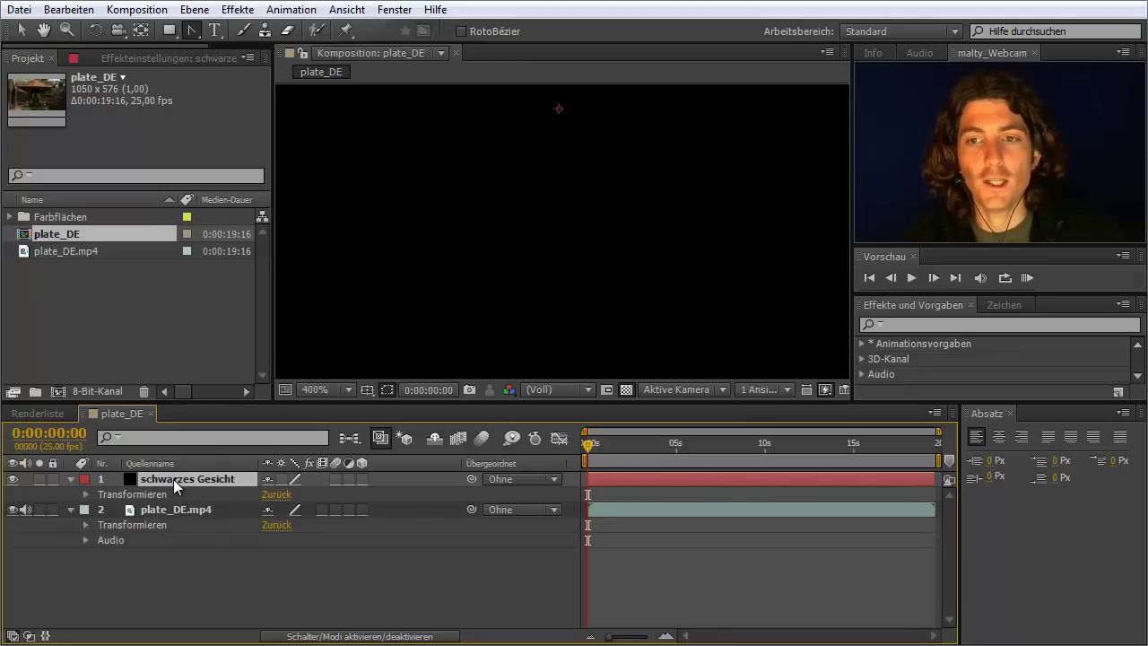
# Hide the schwarzes Gesicht solid, choose the Pen tool, and select layer 1
pyautogui.click(12, 481)
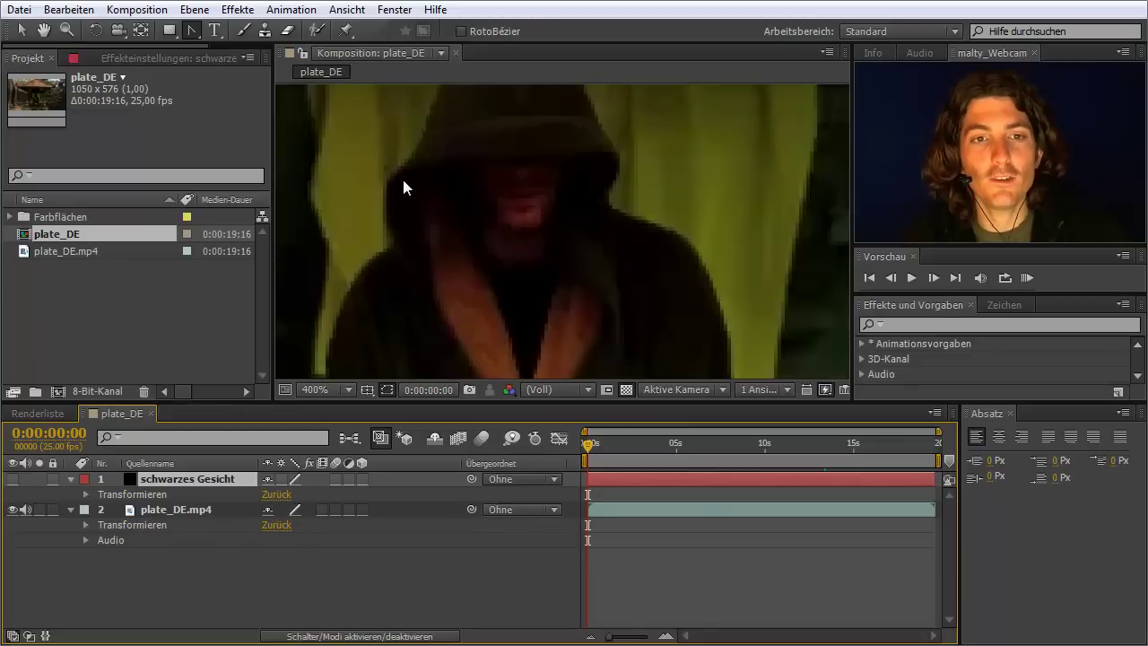
pyautogui.click(198, 36)
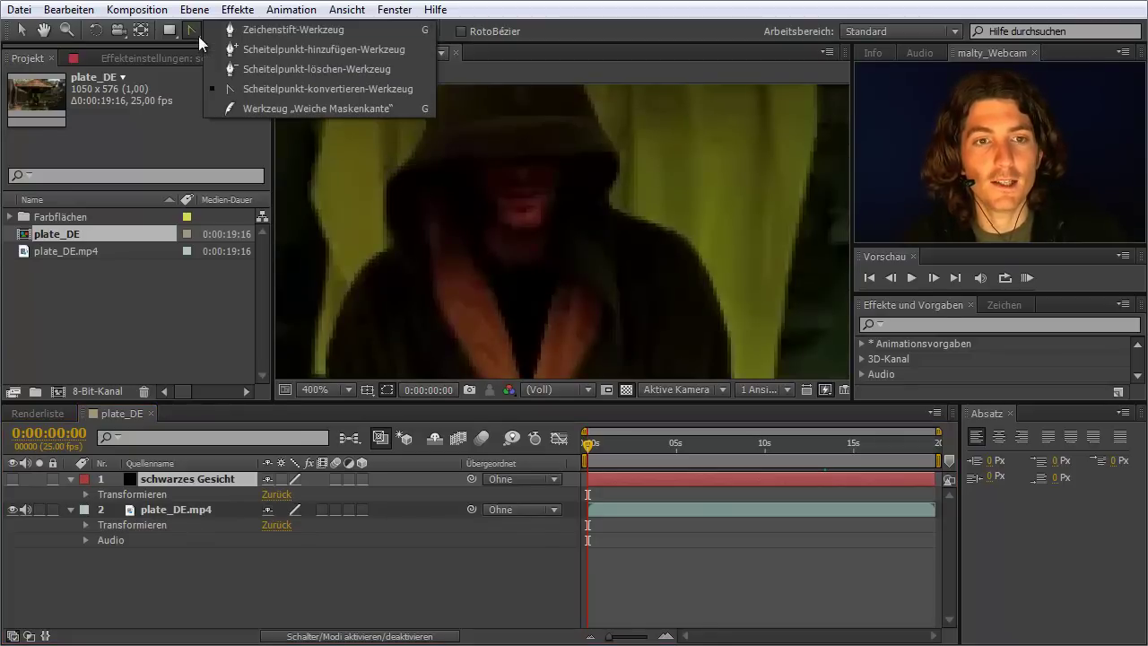
pyautogui.click(244, 33)
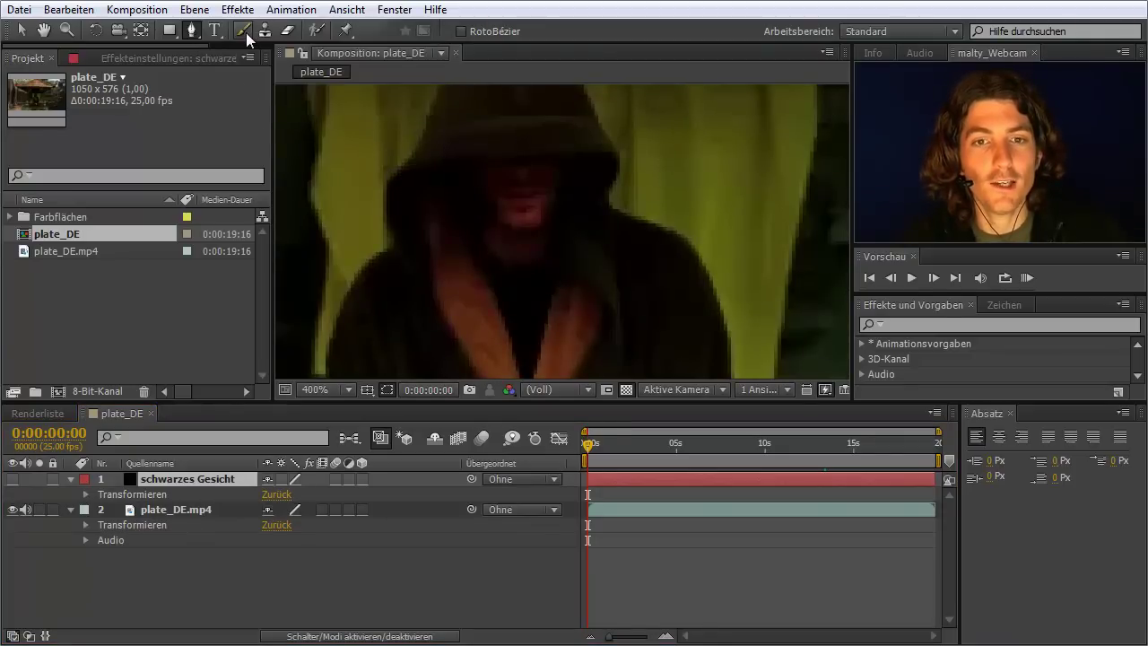
pyautogui.click(159, 481)
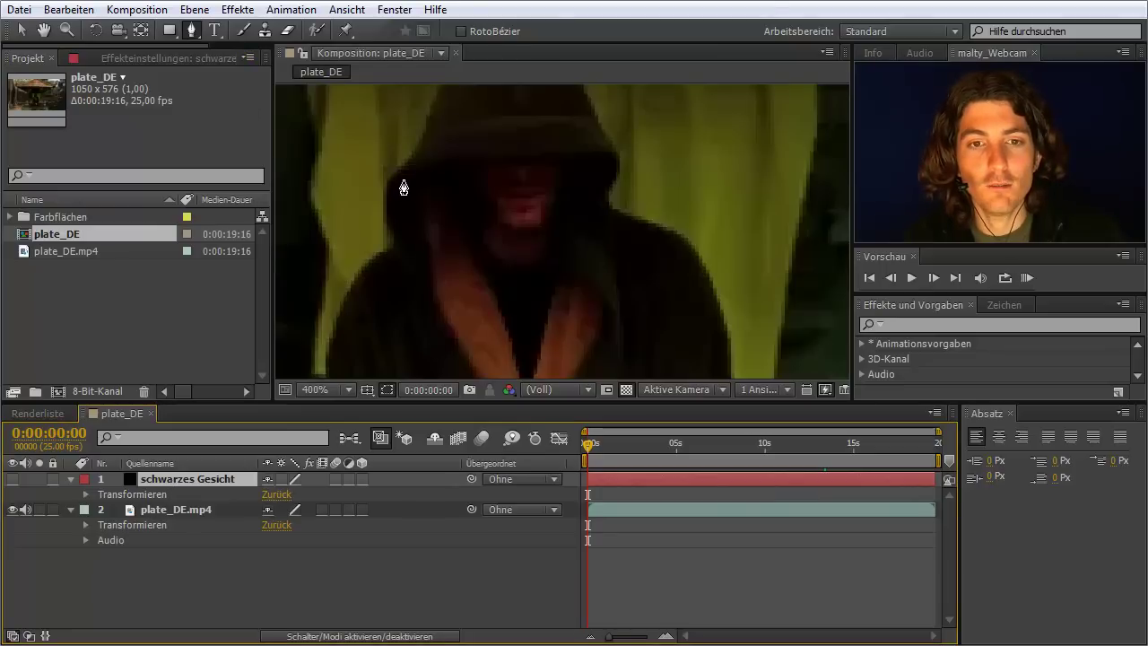
# Pen-draw a closed four-point bezier Maske 1 around the face and make the solid visible again
pyautogui.moveTo(401, 179); pyautogui.dragTo(511, 162)
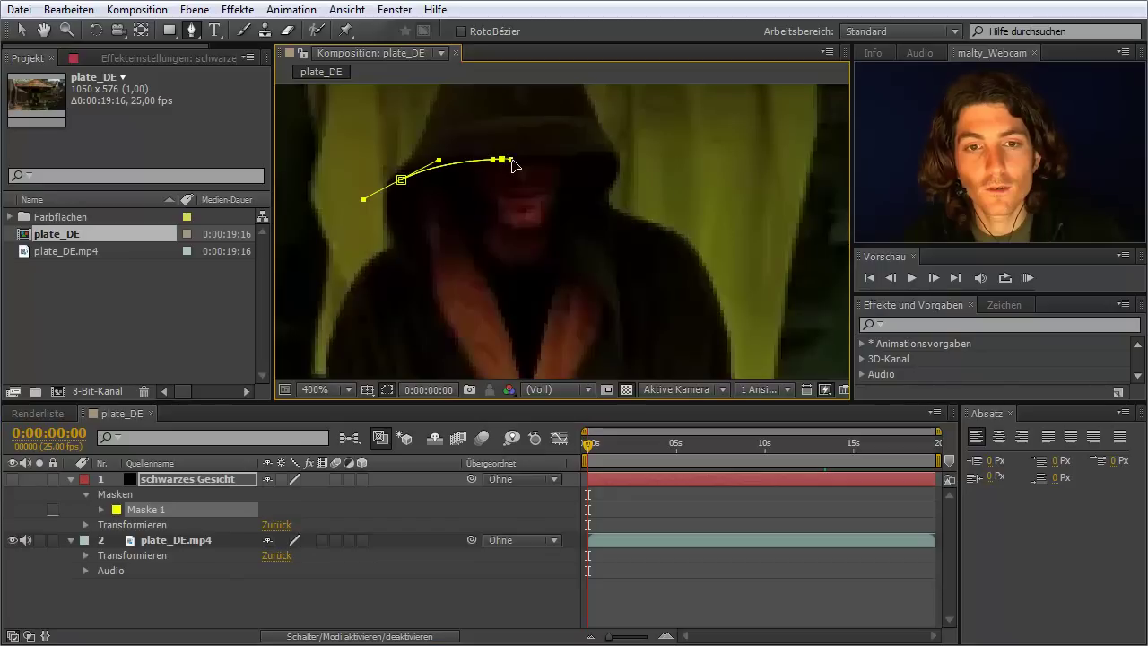
pyautogui.moveTo(594, 154)
pyautogui.mouseDown()
pyautogui.moveTo(607, 157)
pyautogui.moveTo(607, 202)
pyautogui.mouseUp()
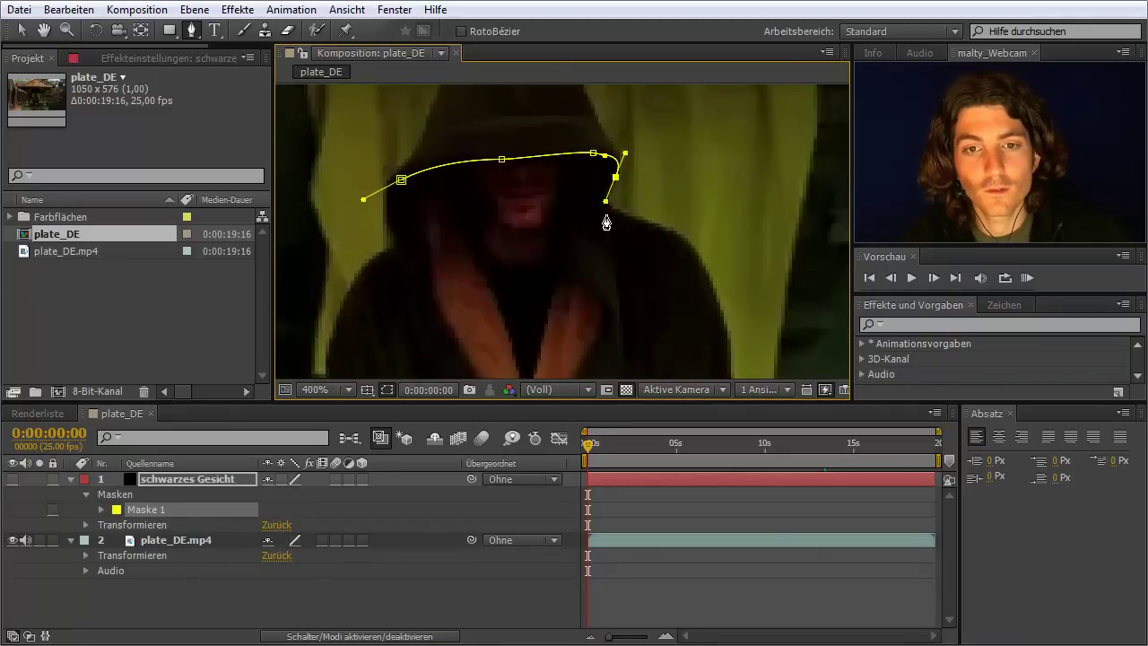
pyautogui.moveTo(566, 240); pyautogui.dragTo(558, 248)
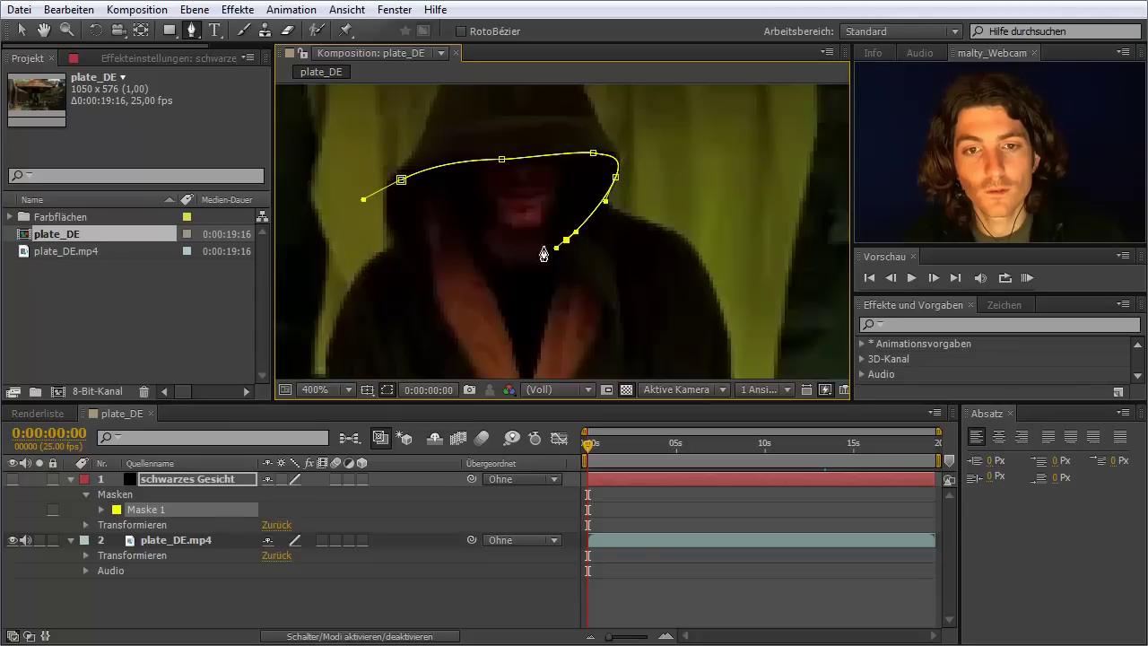
pyautogui.moveTo(458, 250); pyautogui.dragTo(490, 266)
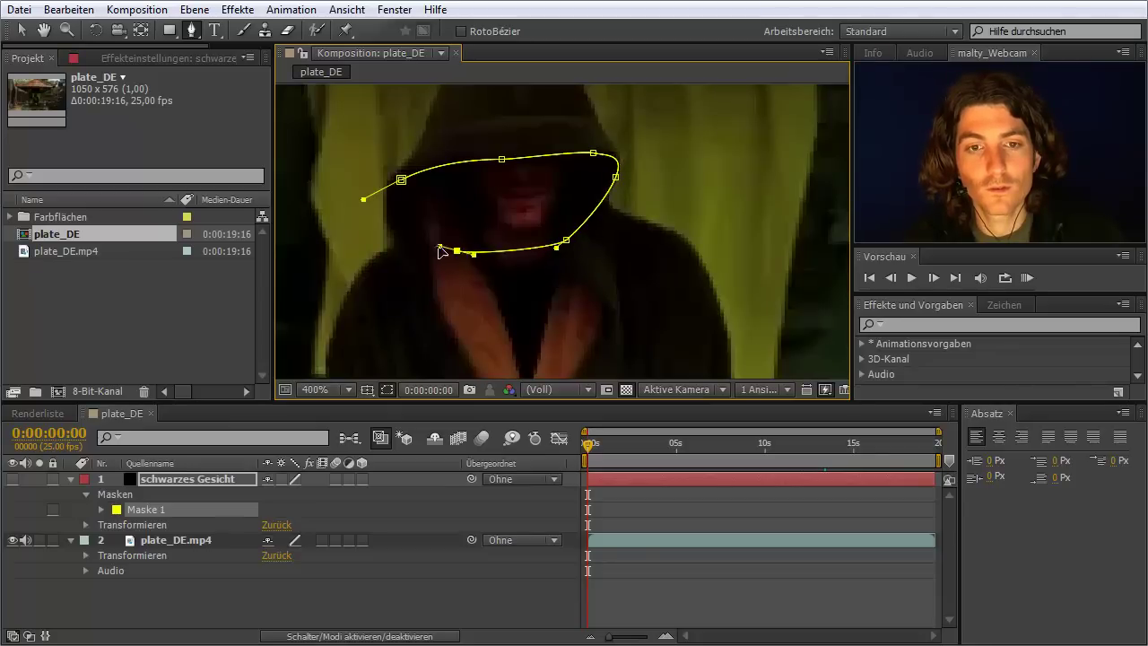
pyautogui.click(401, 180)
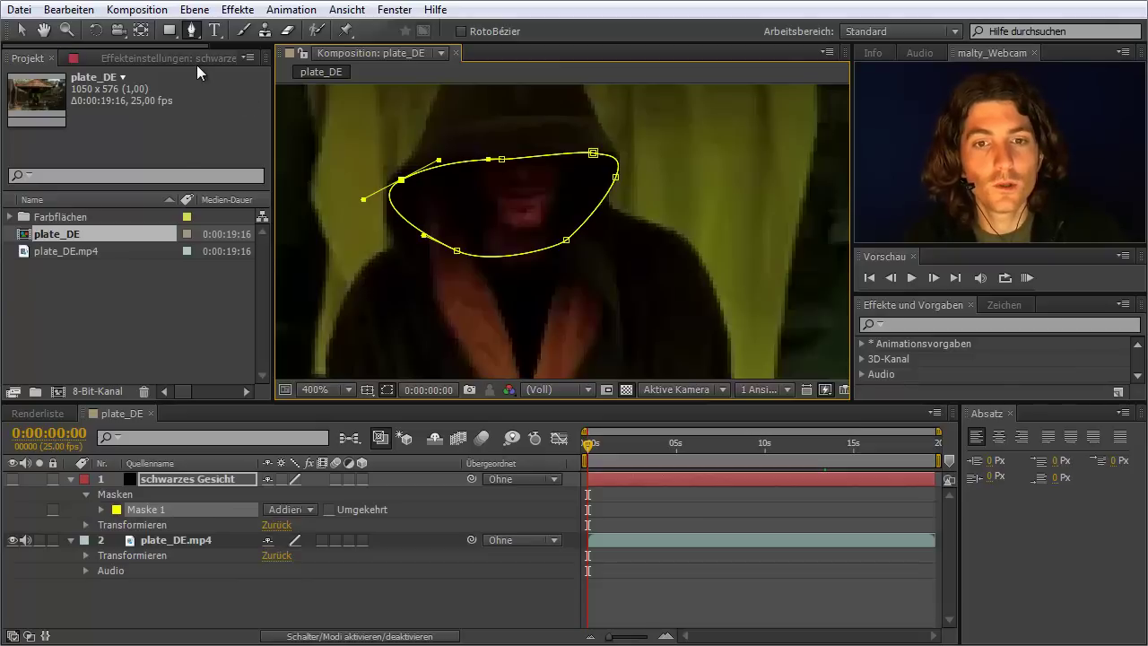
pyautogui.click(13, 480)
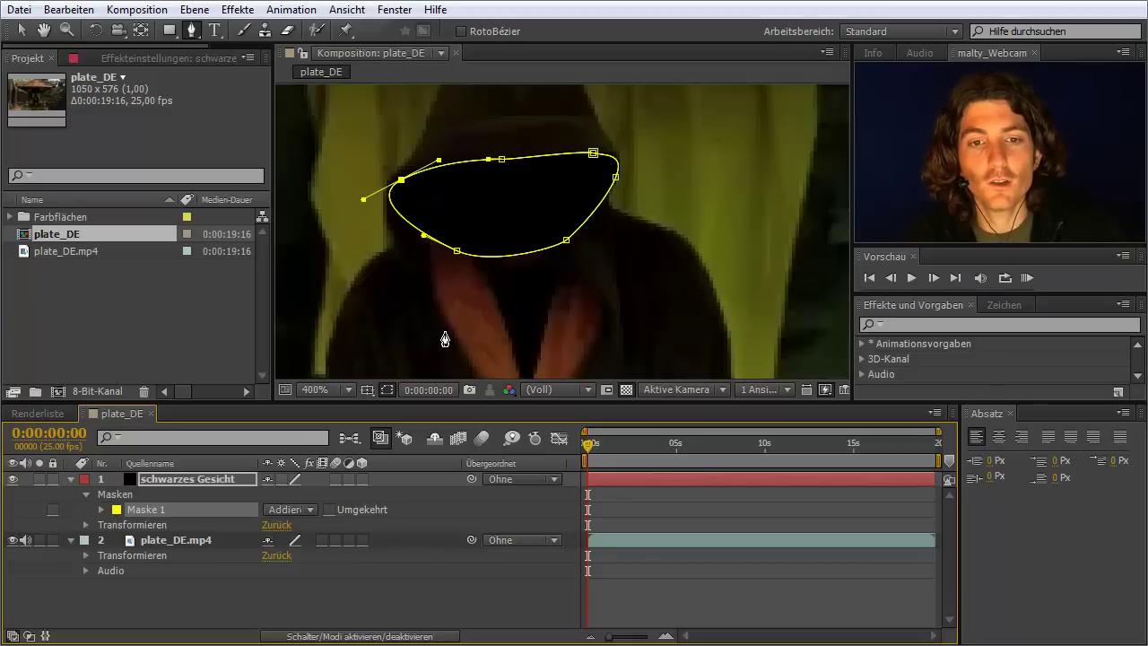
# Pen-draw Maske 2 from below the chin up around the face, closing the path
pyautogui.moveTo(422, 288); pyautogui.dragTo(438, 331)
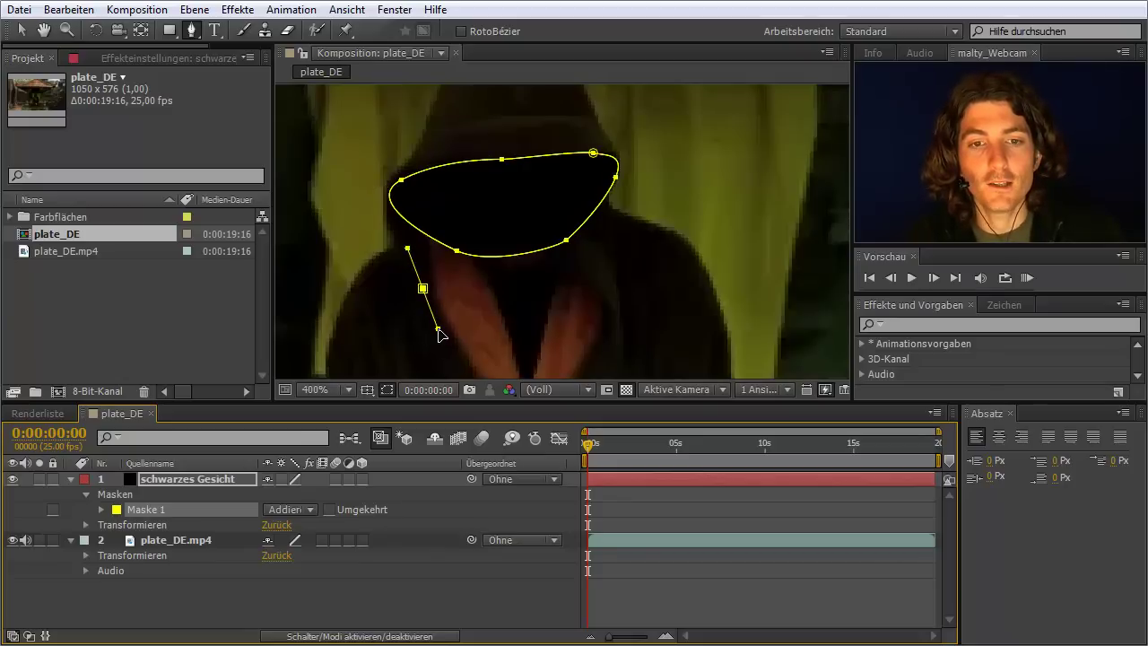
pyautogui.moveTo(485, 369)
pyautogui.mouseDown()
pyautogui.moveTo(524, 332)
pyautogui.moveTo(575, 311)
pyautogui.mouseUp()
pyautogui.moveTo(607, 223); pyautogui.dragTo(607, 205)
pyautogui.moveTo(608, 129); pyautogui.dragTo(594, 124)
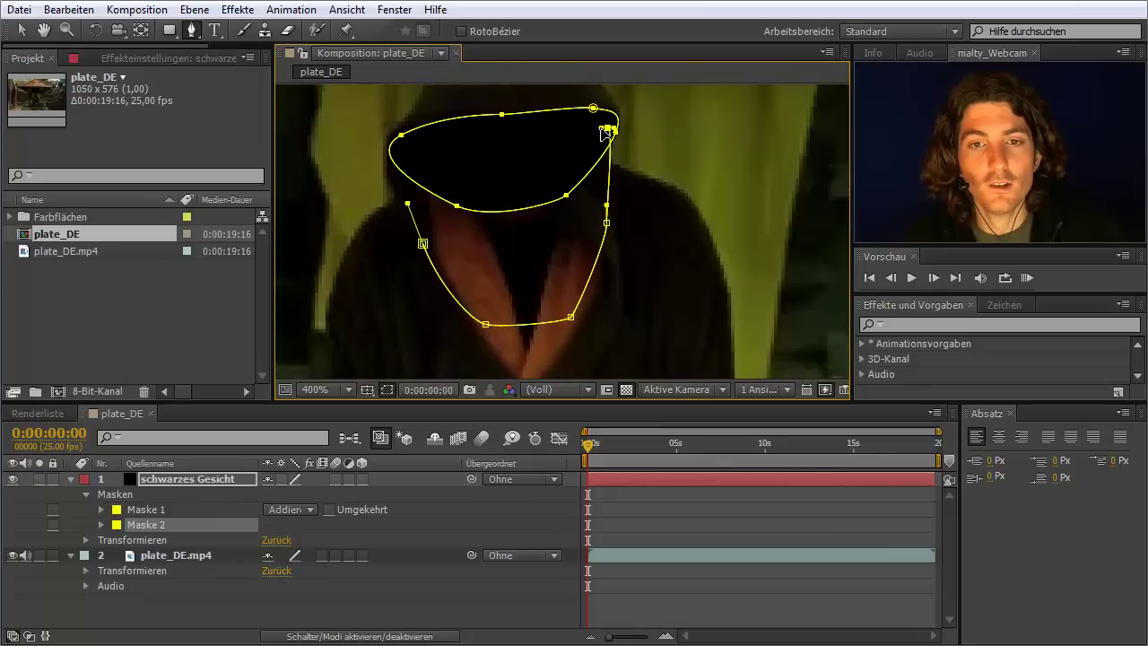
pyautogui.moveTo(443, 149); pyautogui.dragTo(423, 165)
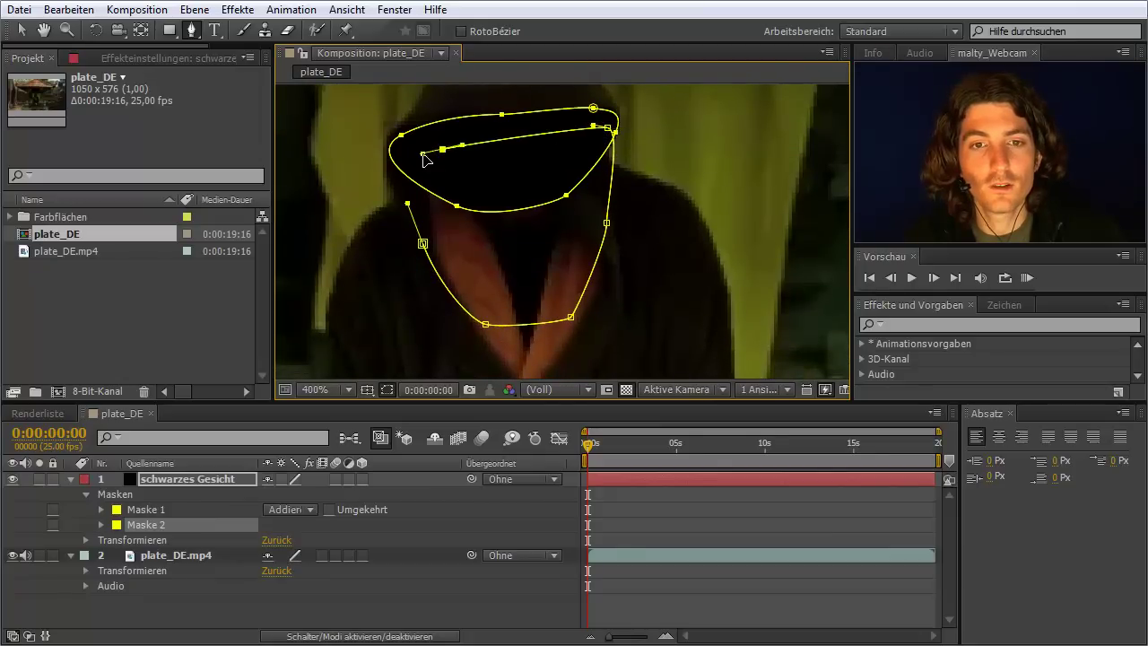
pyautogui.moveTo(423, 244); pyautogui.dragTo(438, 283)
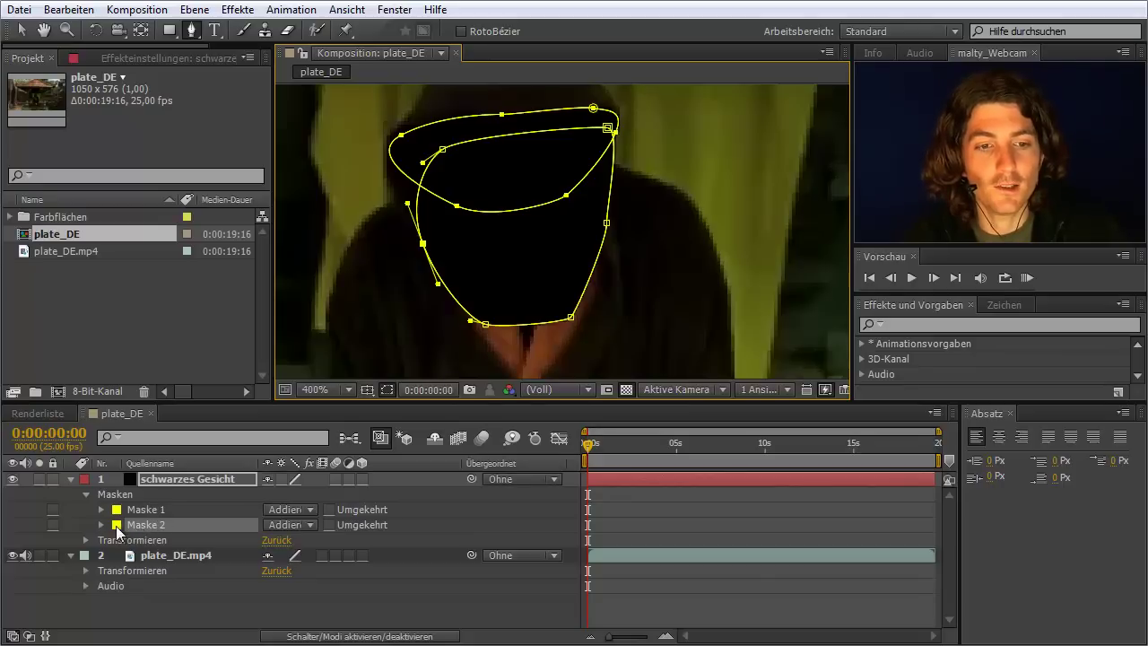
# Change Maske 2's outline colour to red
pyautogui.click(117, 524)
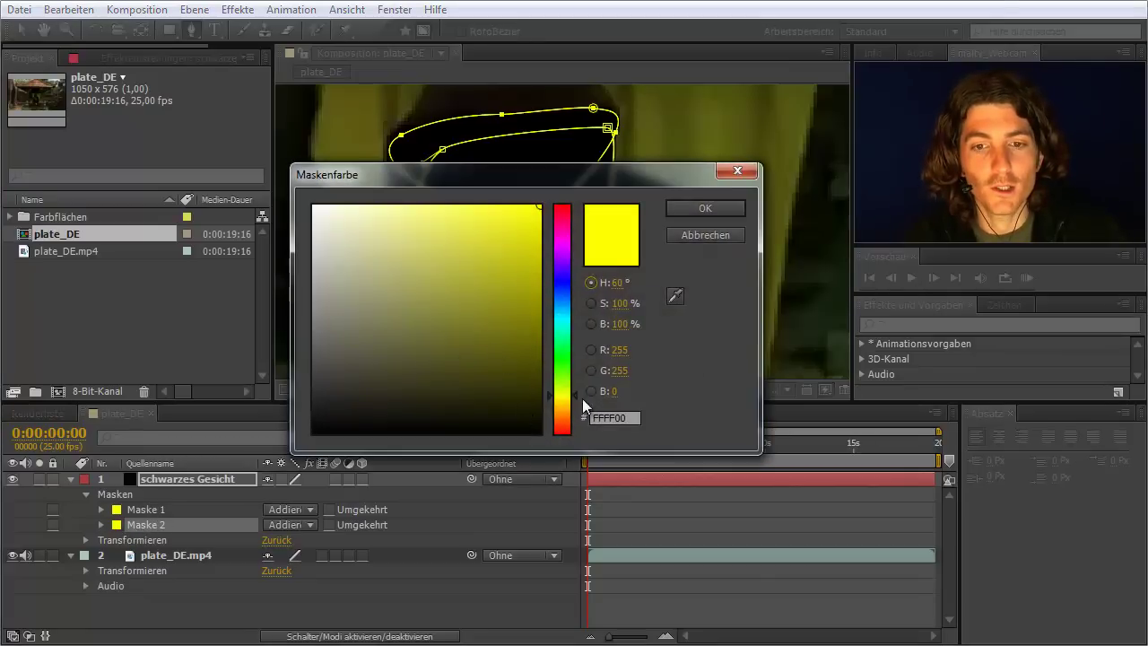
pyautogui.moveTo(574, 395); pyautogui.dragTo(576, 434)
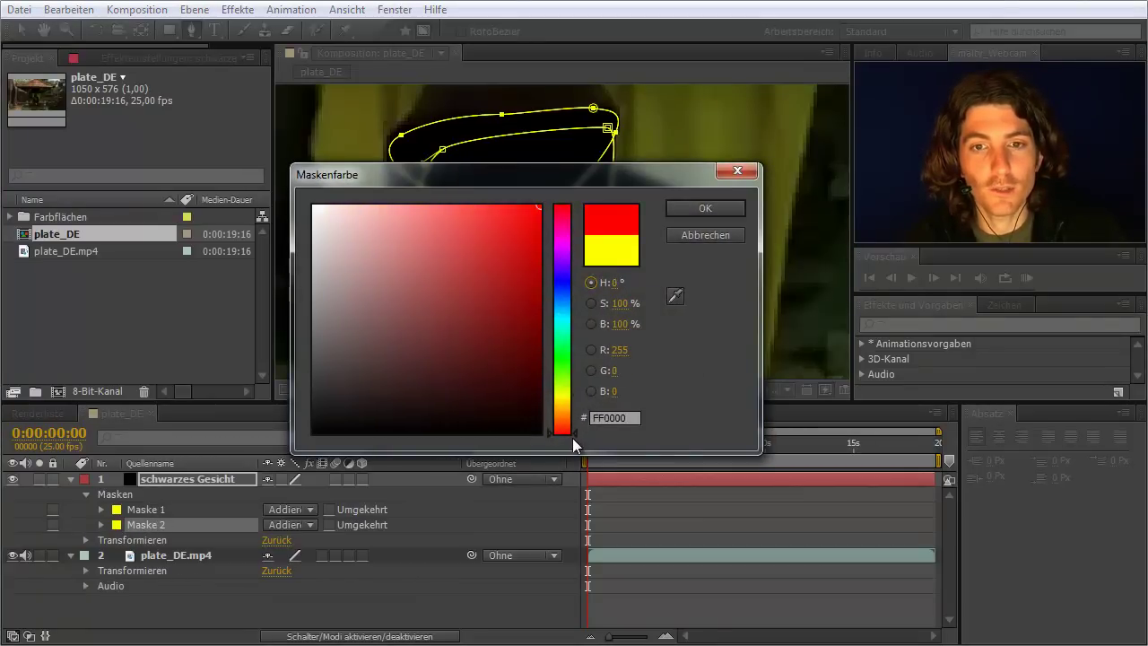
pyautogui.click(687, 210)
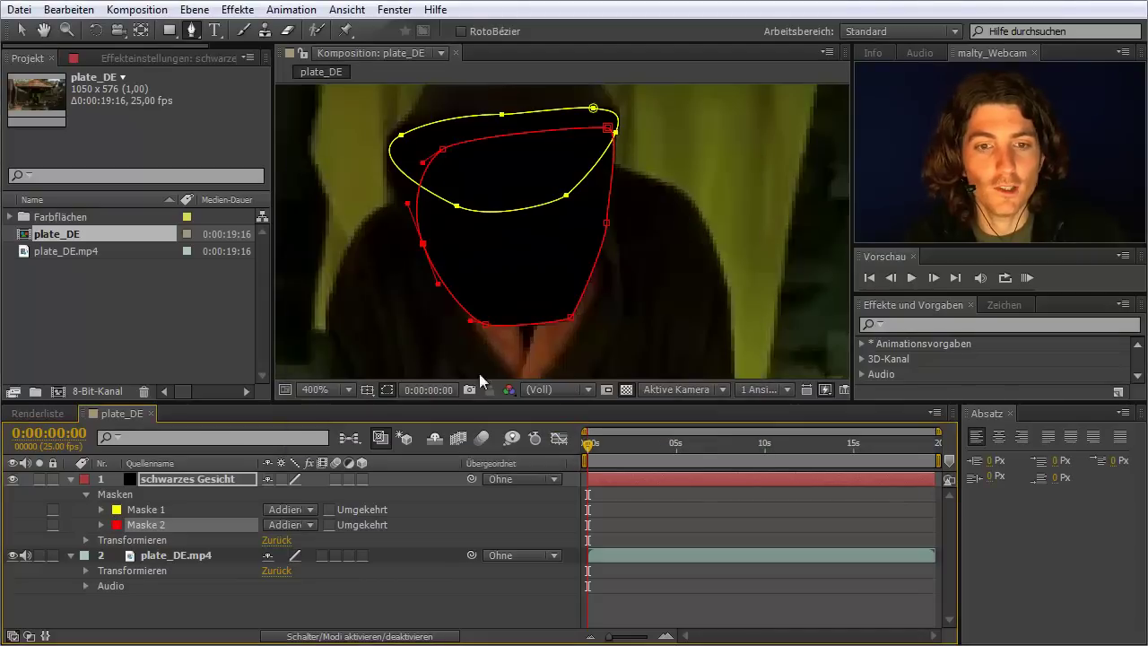
# Feather Maske 2's edge to 57 px
pyautogui.click(100, 525)
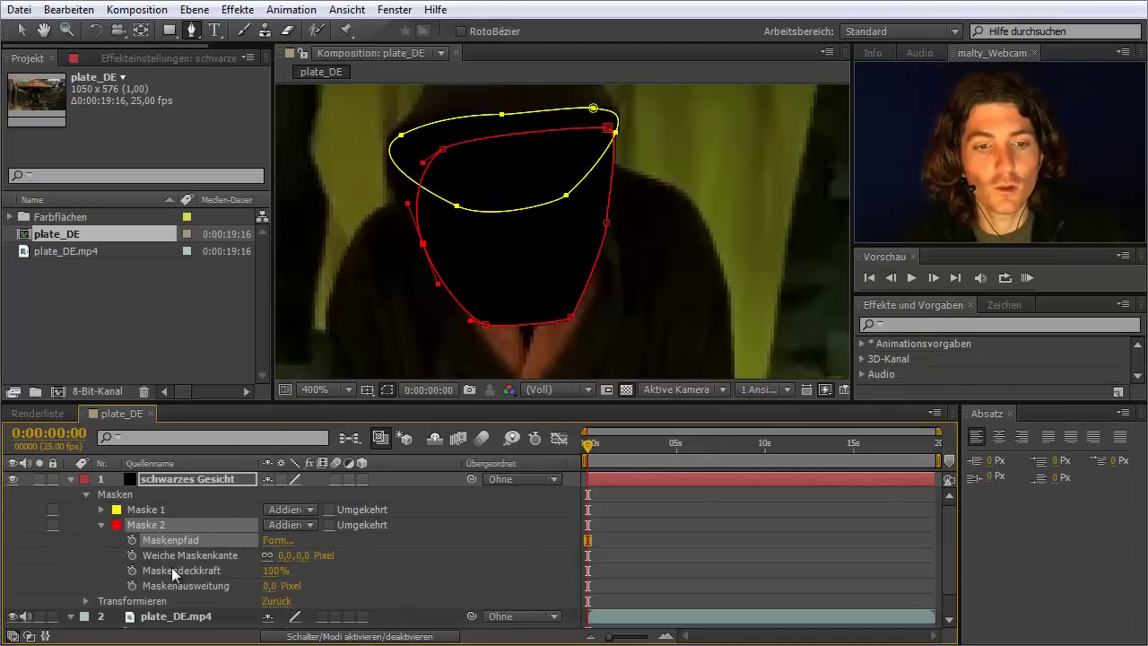
pyautogui.moveTo(303, 555)
pyautogui.mouseDown()
pyautogui.moveTo(345, 557)
pyautogui.moveTo(332, 557)
pyautogui.mouseUp()
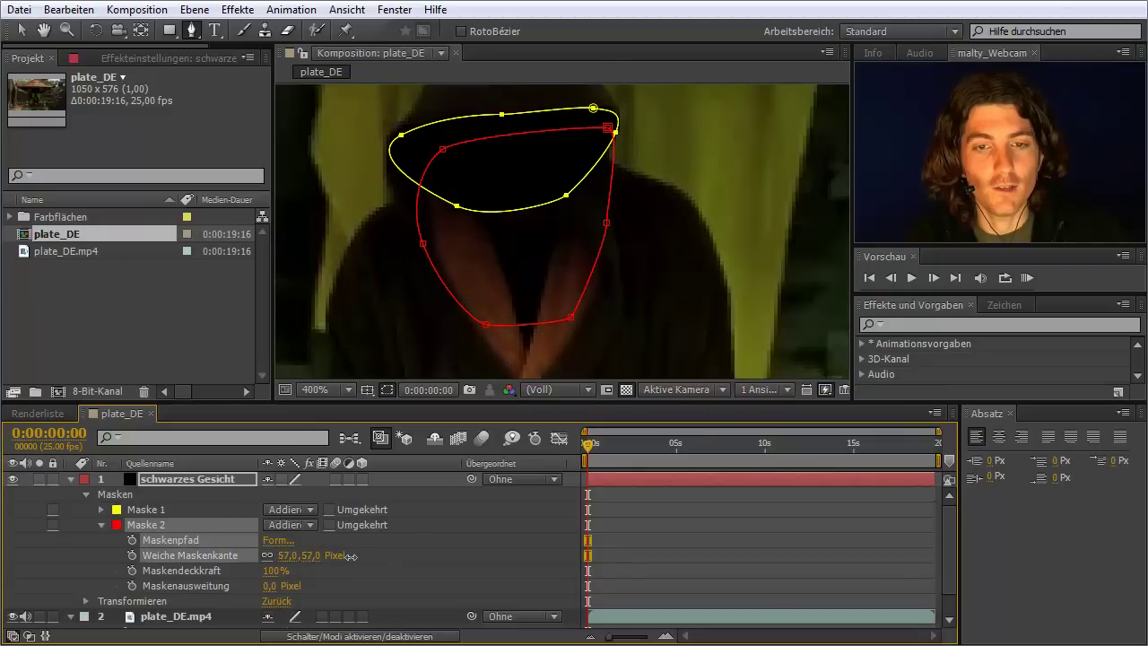
pyautogui.moveTo(351, 557); pyautogui.dragTo(351, 557)
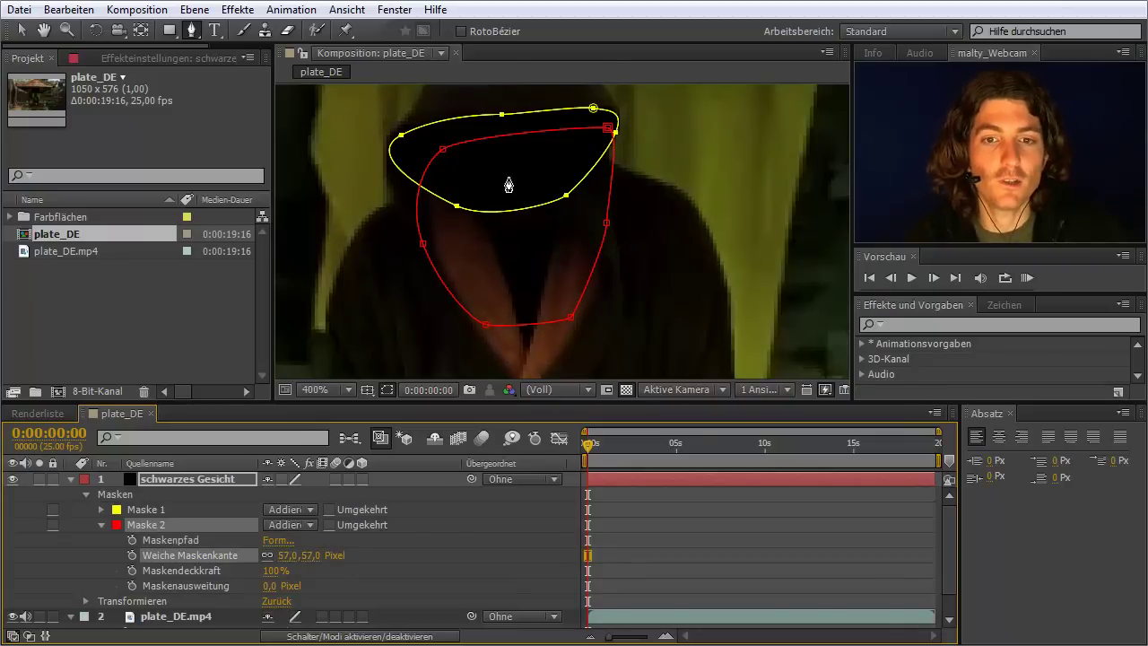
# Solo the black solid and lower Maske 2's feather to 36 px
pyautogui.click(38, 478)
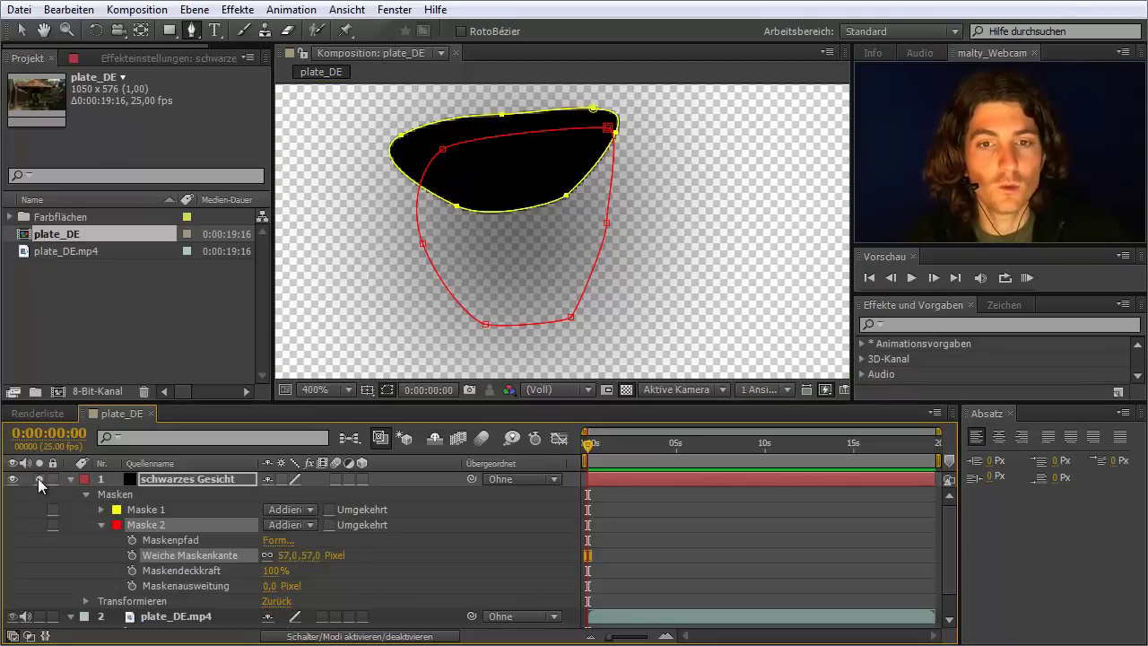
pyautogui.moveTo(292, 560); pyautogui.dragTo(263, 556)
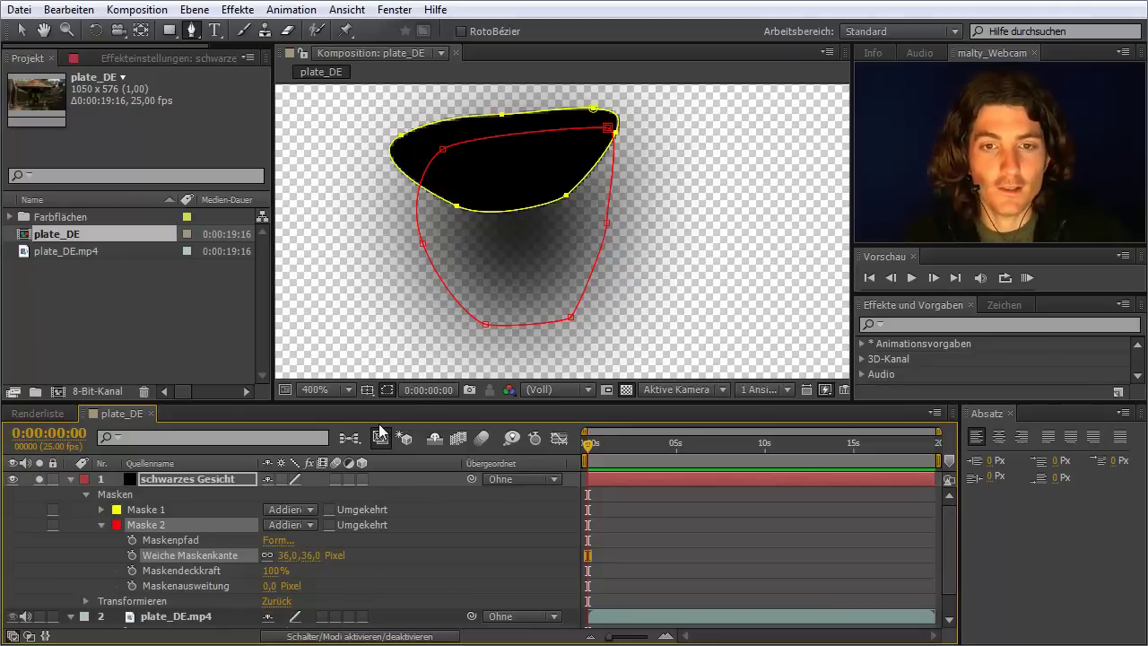
# Set Maske 2's mode to Subtrahieren and its Weiche Maskenkante (feather) to 0
pyautogui.click(311, 520)
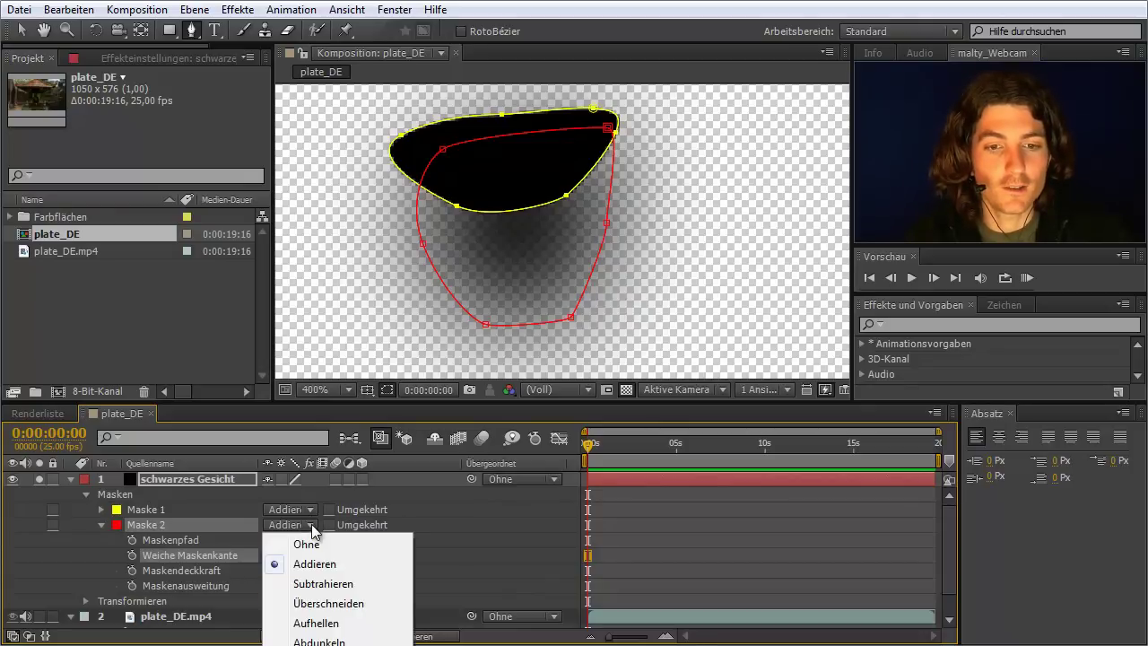
pyautogui.click(323, 584)
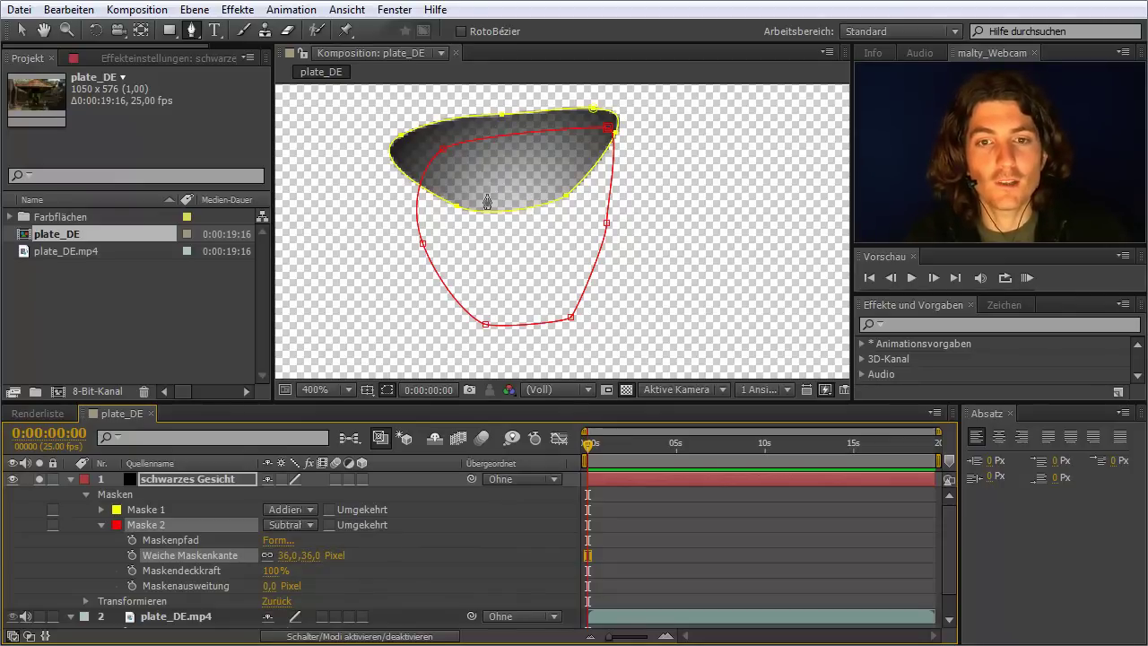
pyautogui.click(285, 556)
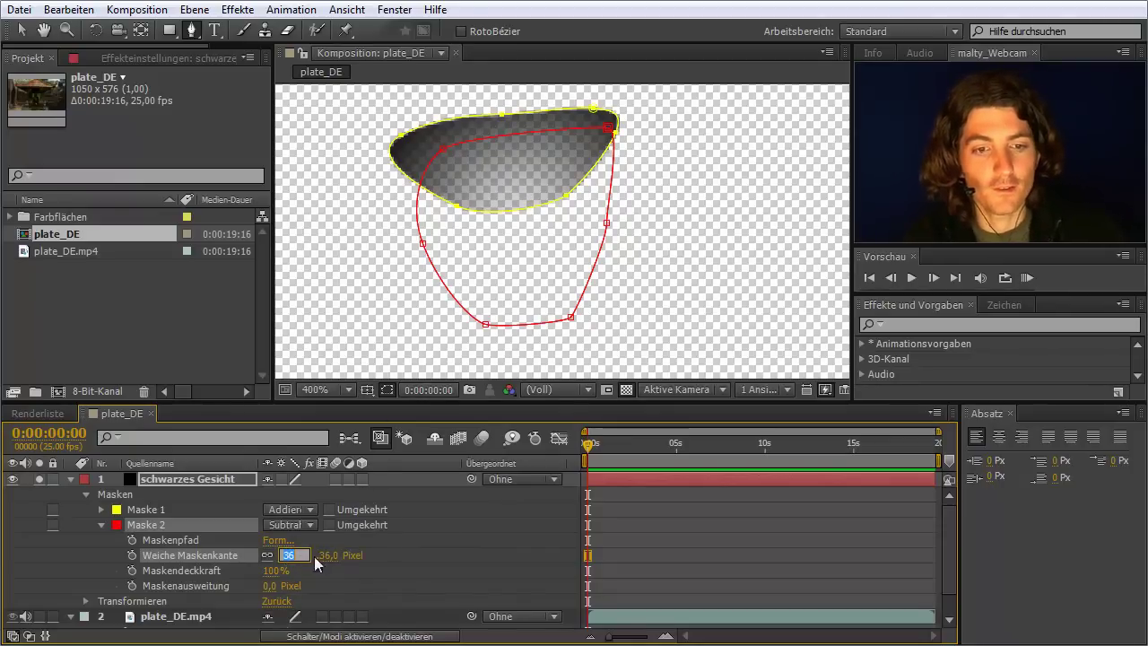
pyautogui.write('0')
pyautogui.press('Return')
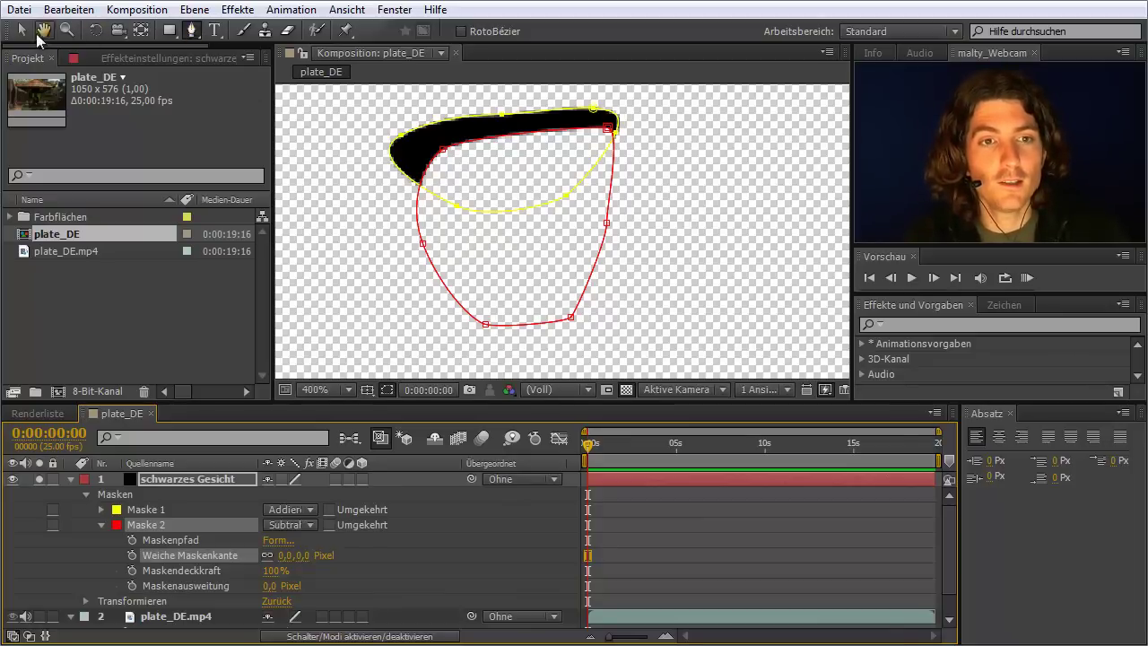
# With the Selection tool, lower Mask 1's bottom points and round its top-right corner
pyautogui.click(21, 39)
pyautogui.click(464, 212)
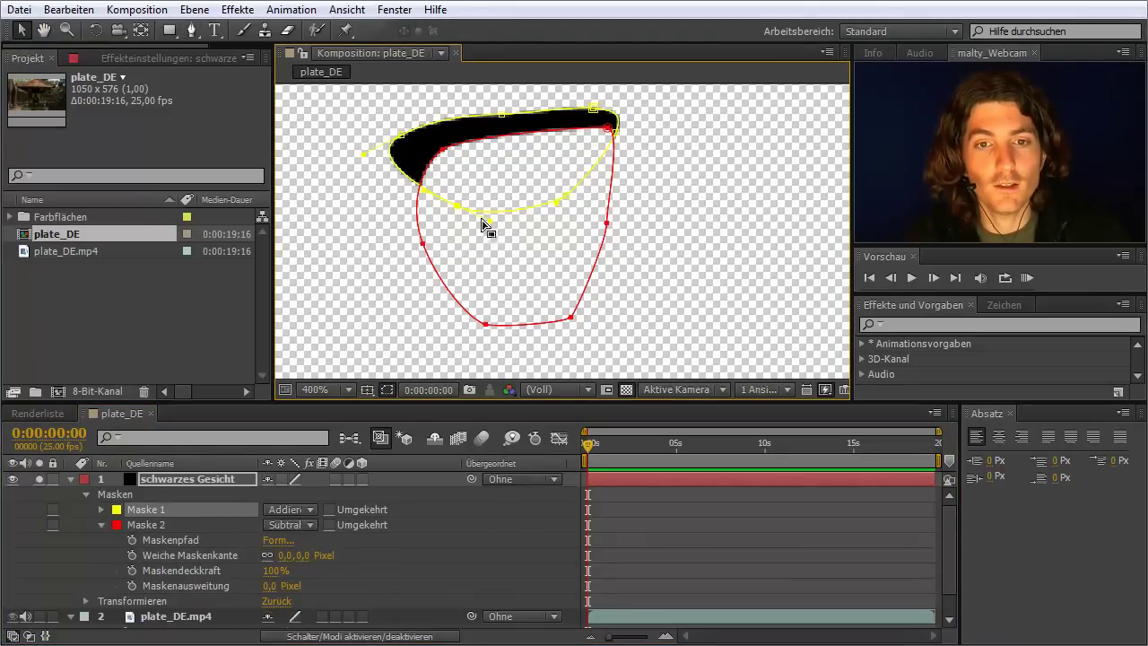
pyautogui.moveTo(458, 211); pyautogui.dragTo(461, 293)
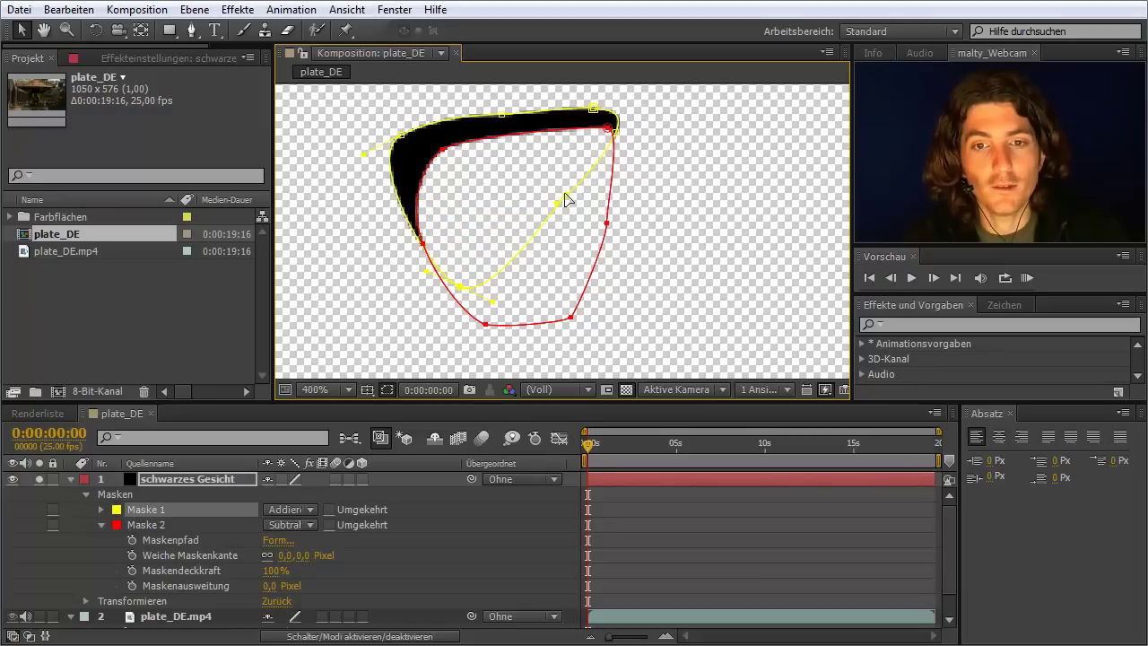
pyautogui.moveTo(581, 251); pyautogui.dragTo(583, 297)
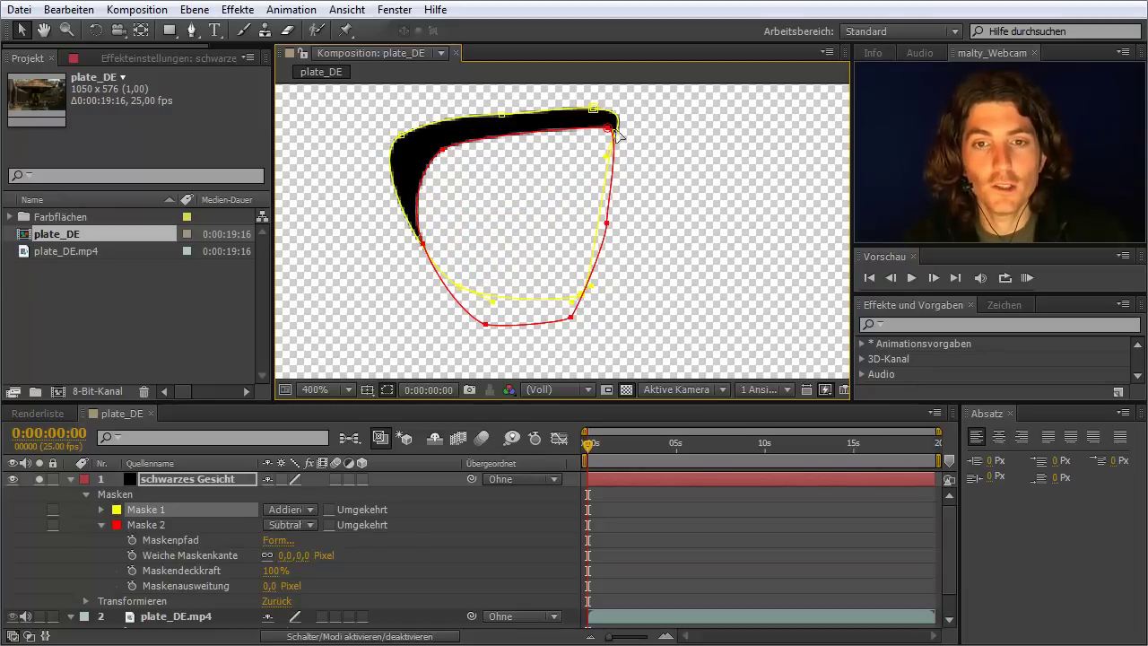
pyautogui.moveTo(611, 133); pyautogui.dragTo(614, 136)
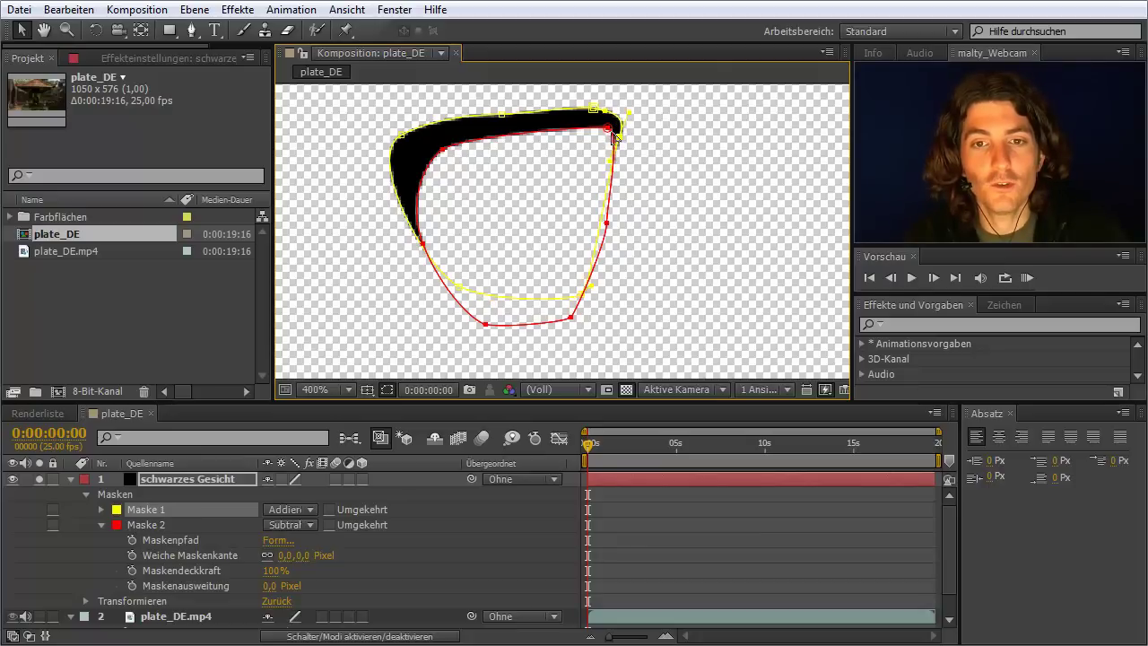
# Drag the red Mask 2's vertices down and outward so it cuts the lower face shape
pyautogui.click(610, 130)
pyautogui.moveTo(610, 130); pyautogui.dragTo(634, 215)
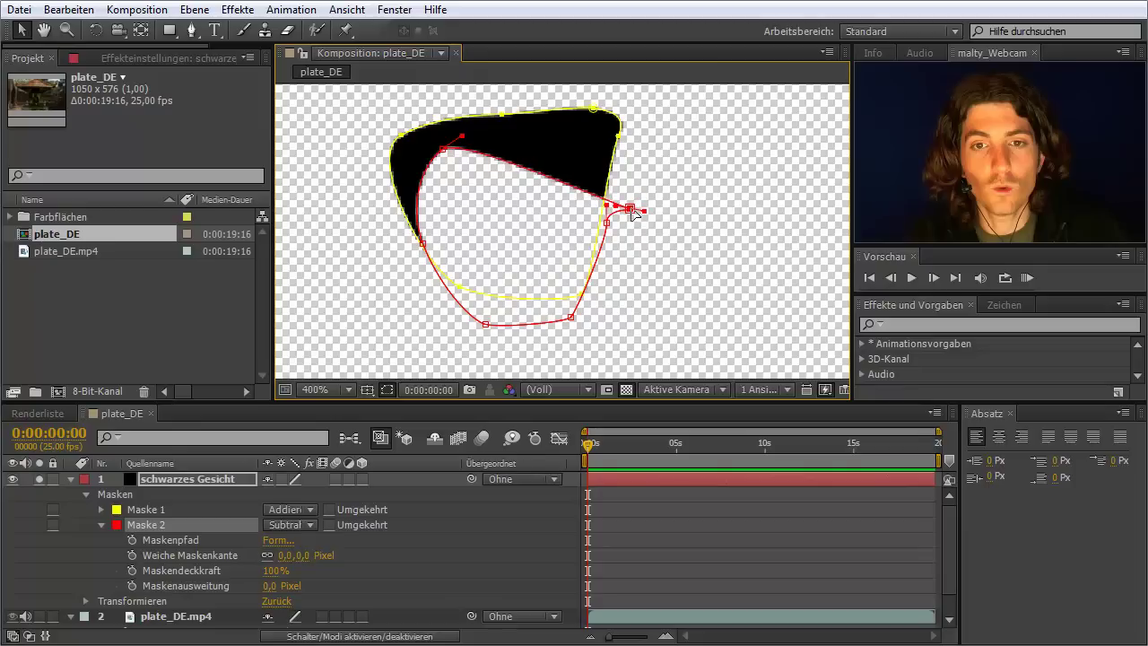
pyautogui.moveTo(444, 152); pyautogui.dragTo(414, 314)
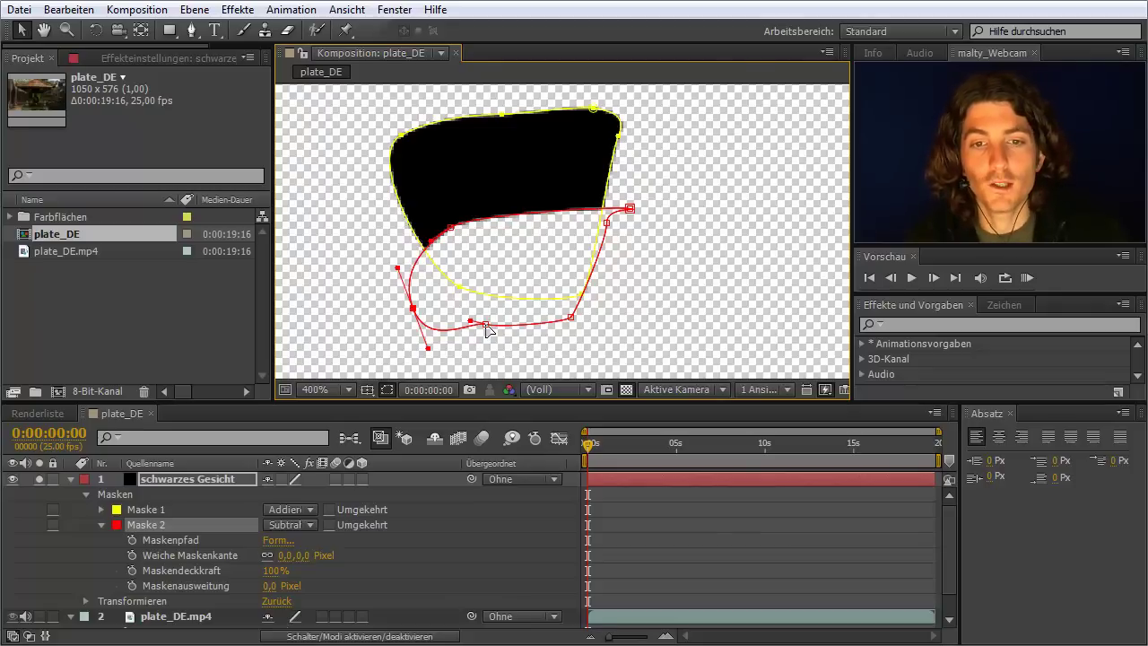
pyautogui.click(487, 326)
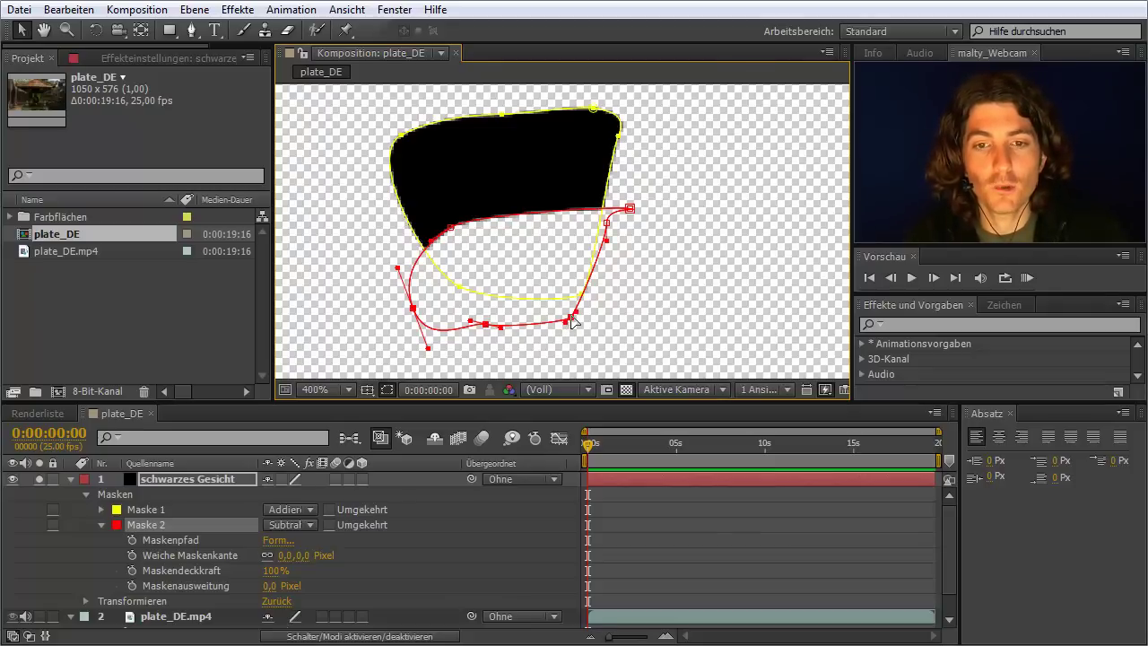
pyautogui.moveTo(563, 325); pyautogui.dragTo(584, 348)
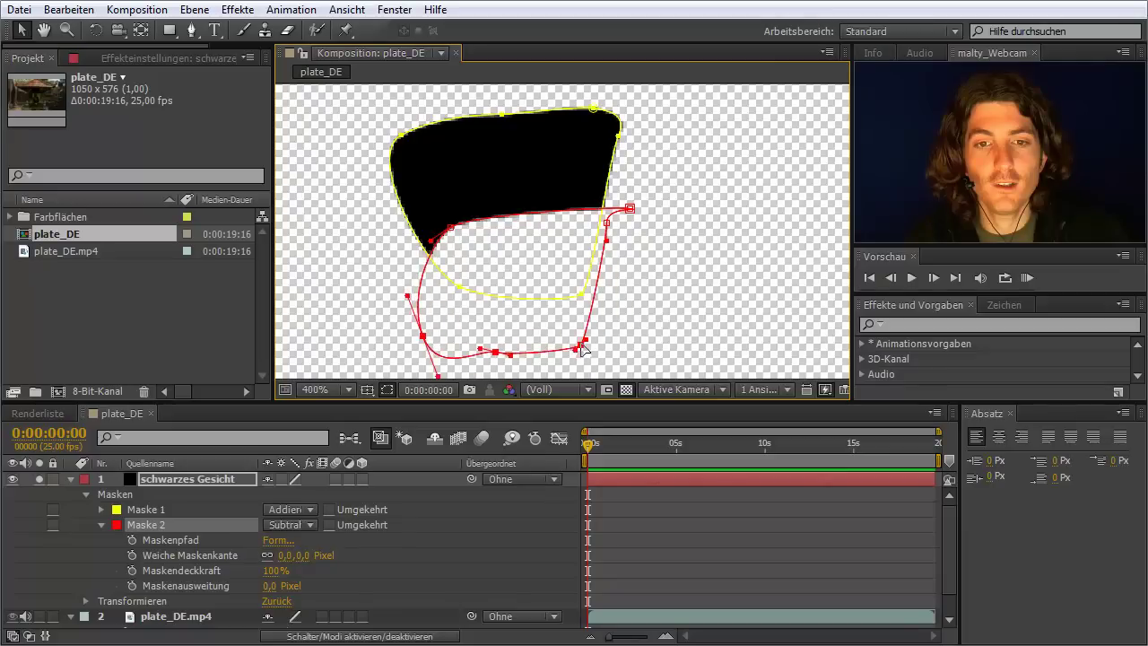
pyautogui.moveTo(450, 228); pyautogui.dragTo(411, 218)
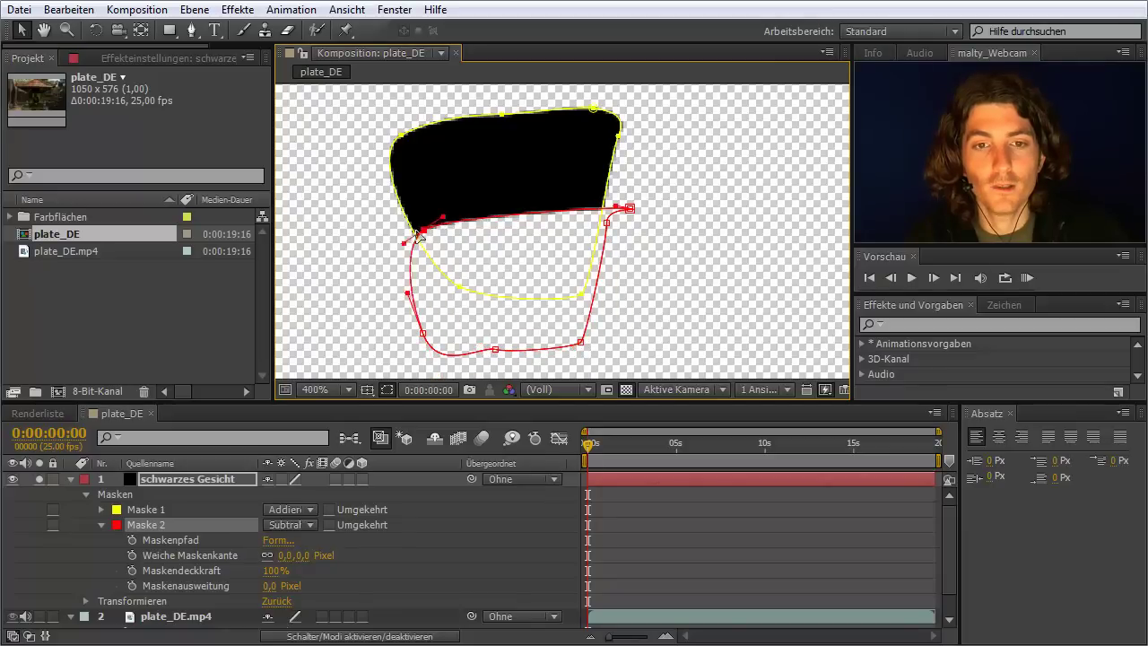
pyautogui.moveTo(608, 224); pyautogui.dragTo(623, 251)
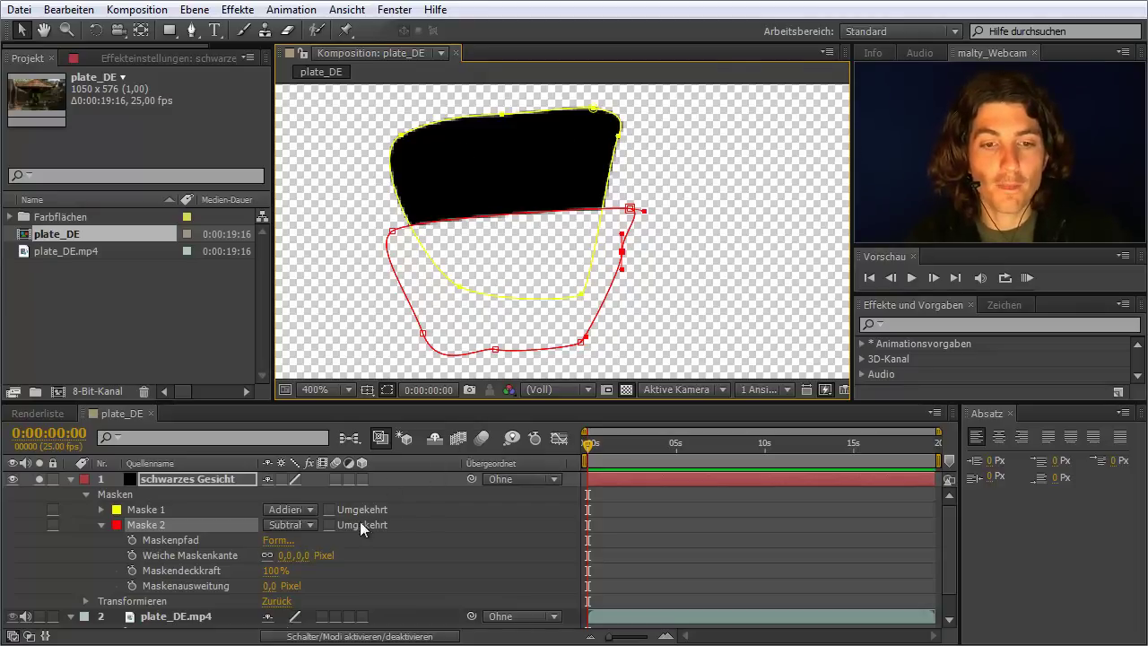
# Feather Mask 2 to 30 px and adjust its right and left vertices
pyautogui.moveTo(303, 555); pyautogui.dragTo(334, 556)
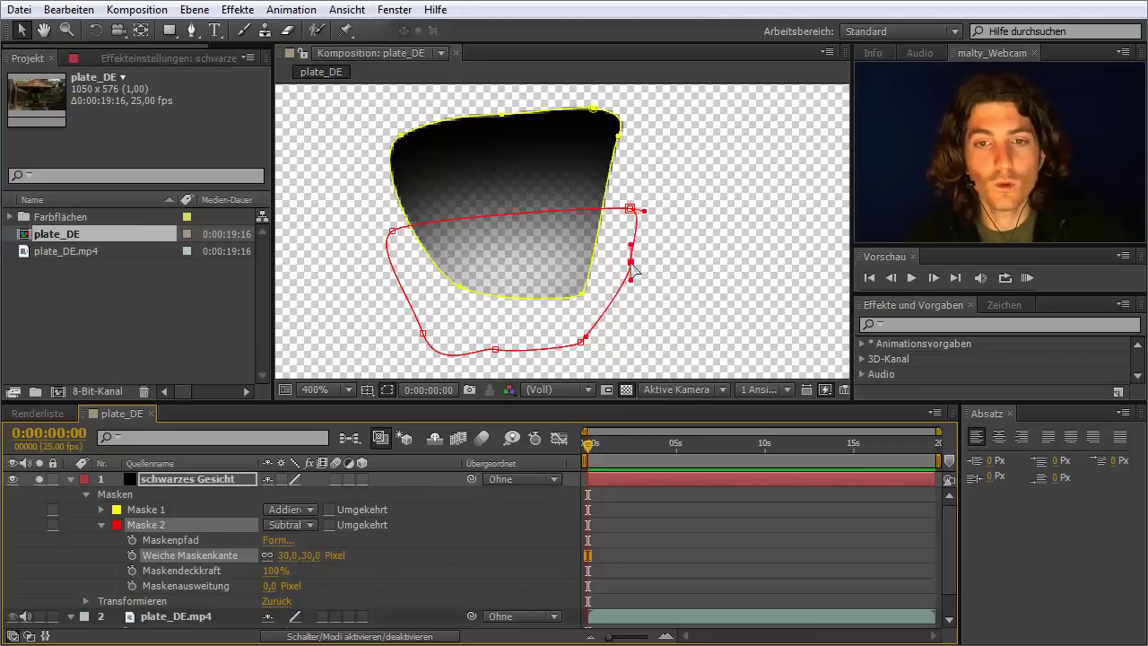
pyautogui.moveTo(623, 253); pyautogui.dragTo(653, 294)
pyautogui.moveTo(631, 210); pyautogui.dragTo(634, 243)
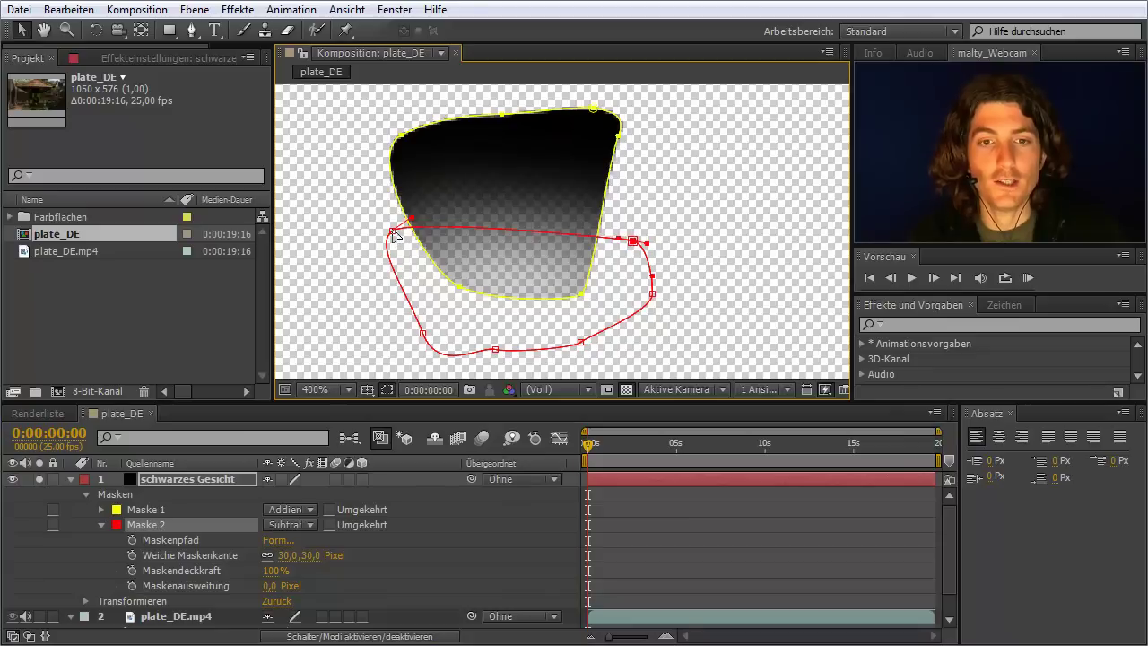
pyautogui.moveTo(393, 235); pyautogui.dragTo(391, 275)
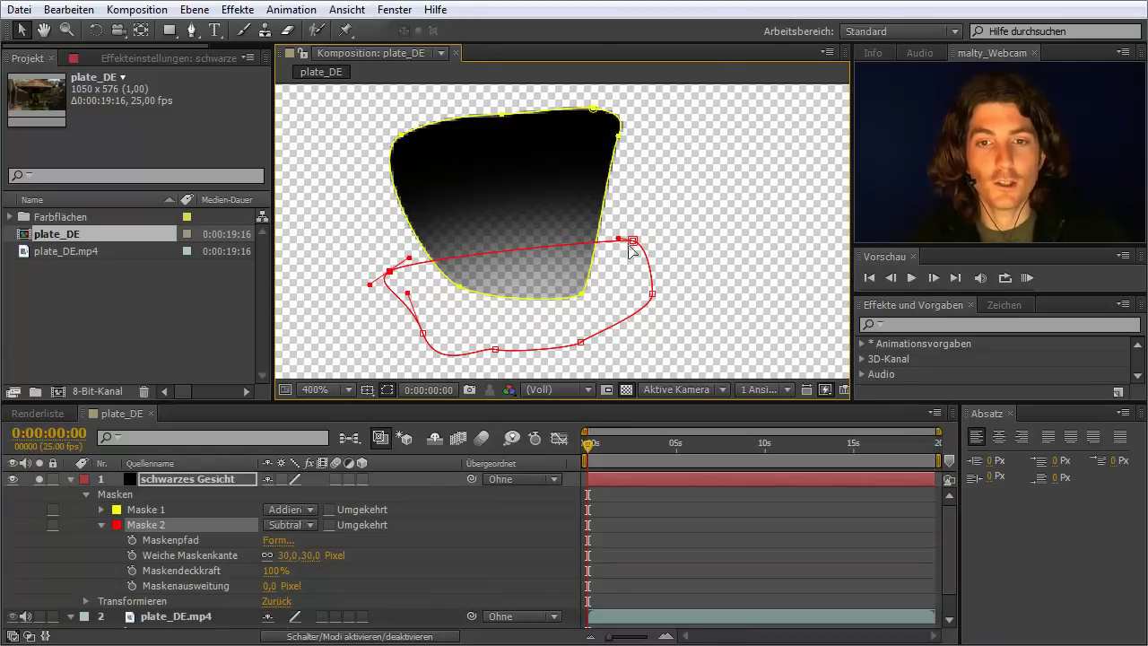
pyautogui.moveTo(633, 242); pyautogui.dragTo(633, 246)
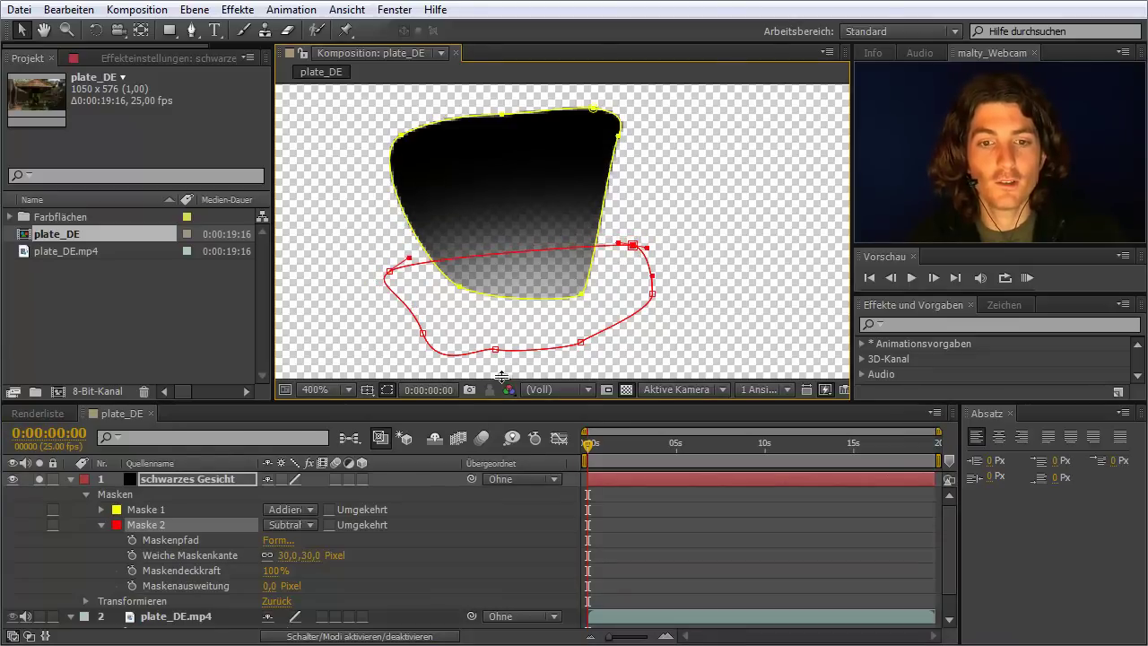
# Turn off solo to show the footage, raise Mask 2's left point, and free-transform Mask 2
pyautogui.click(39, 479)
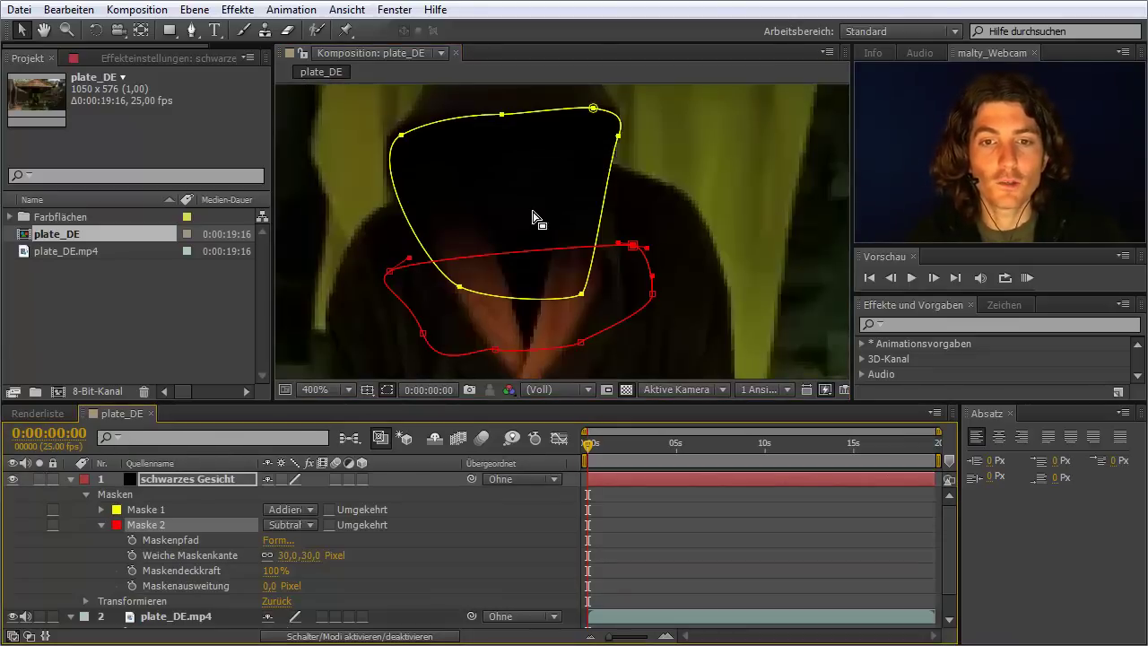
pyautogui.moveTo(389, 270); pyautogui.dragTo(388, 243)
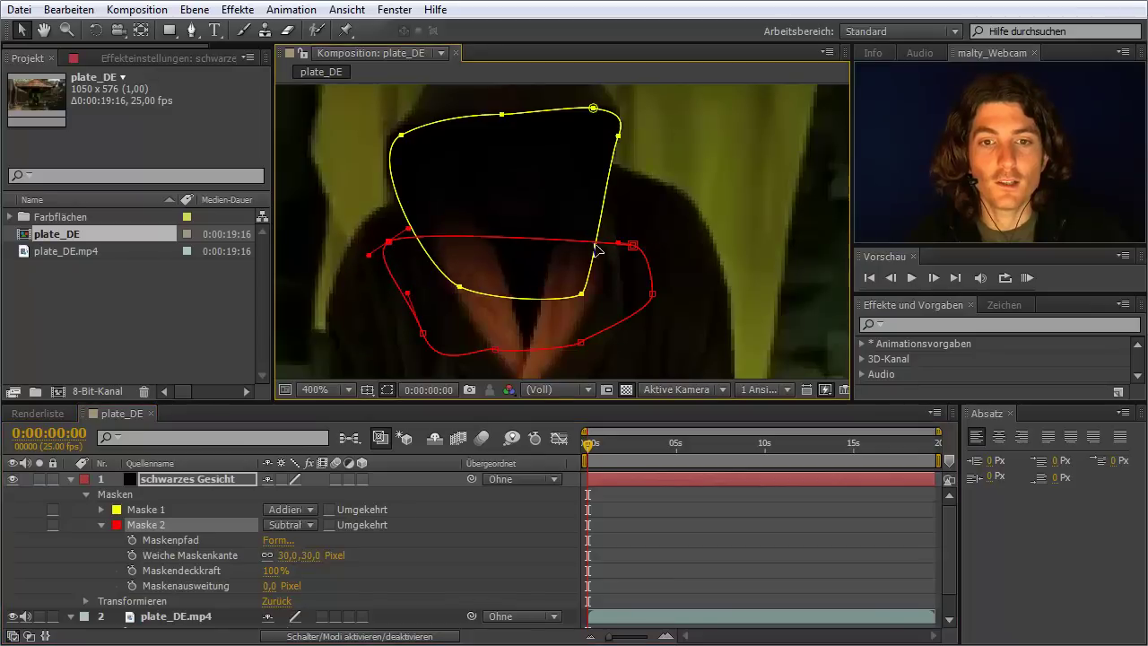
pyautogui.click(632, 244)
pyautogui.press(',')
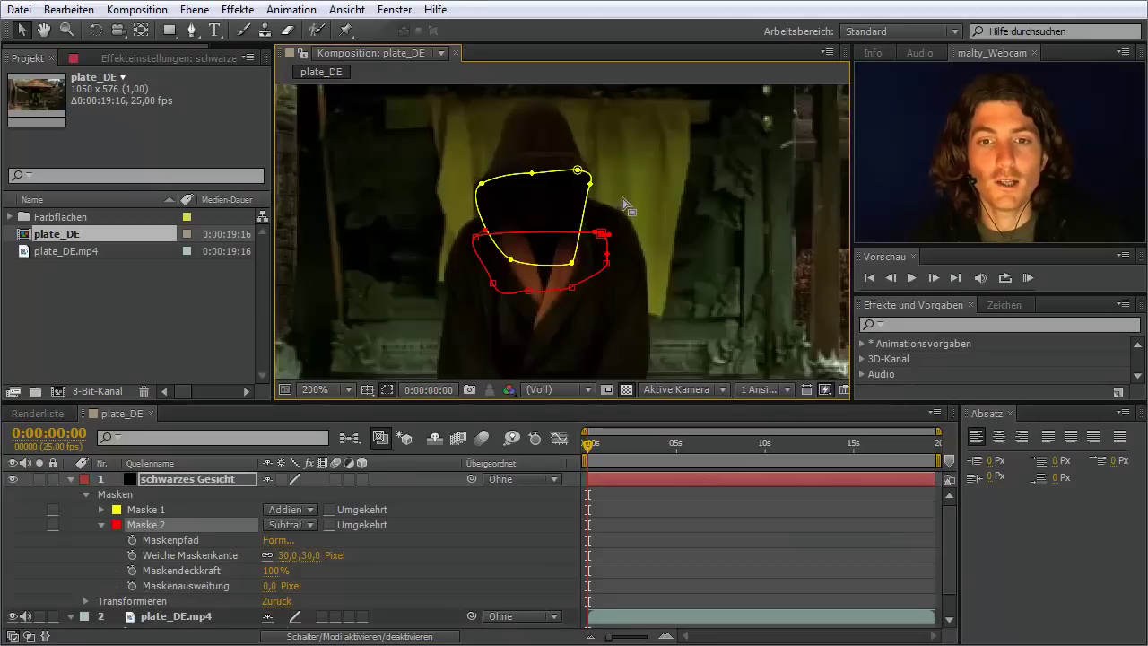
pyautogui.hotkey('ctrl', 't')
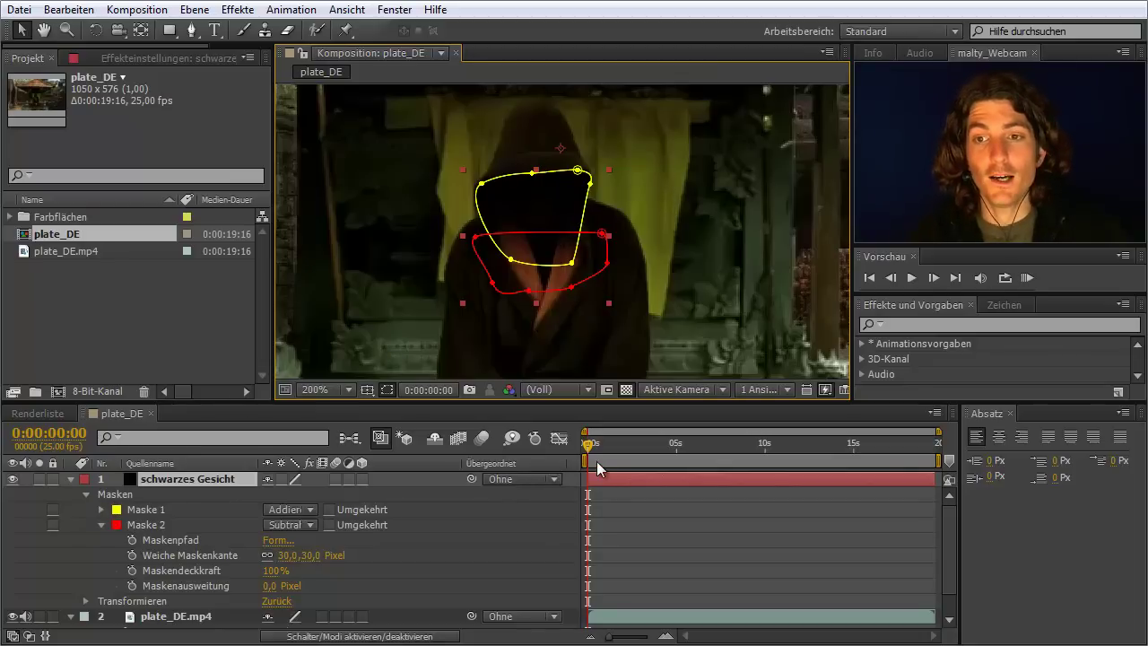
pyautogui.moveTo(587, 446)
pyautogui.mouseDown()
pyautogui.moveTo(810, 454)
pyautogui.moveTo(777, 456)
pyautogui.mouseUp()
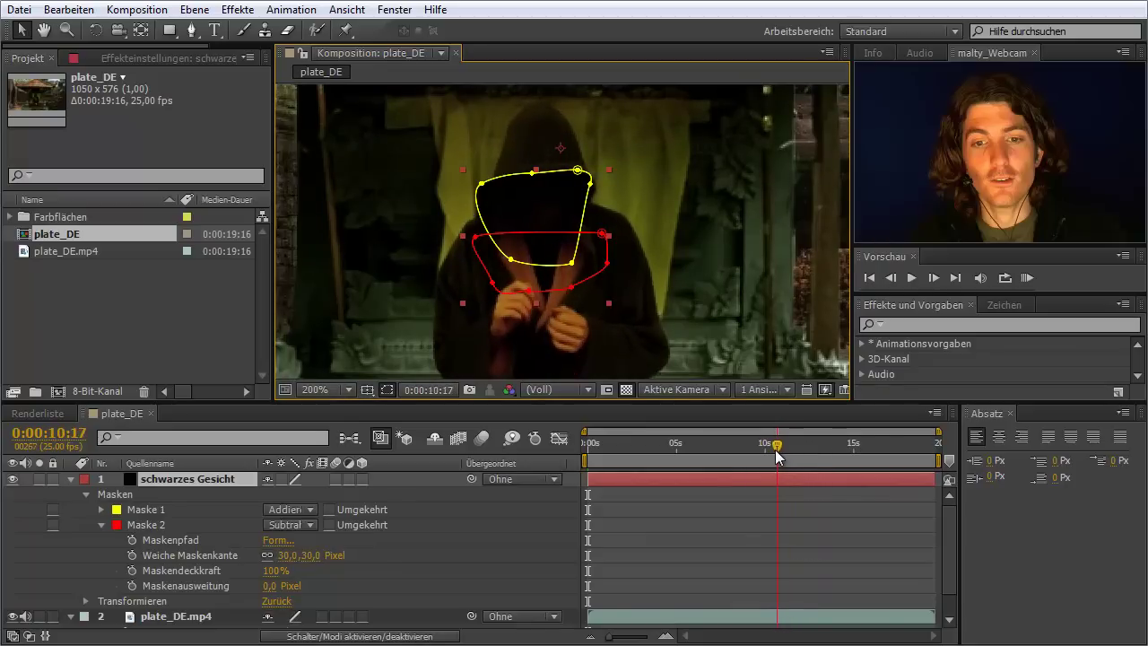
pyautogui.moveTo(777, 456); pyautogui.dragTo(785, 455)
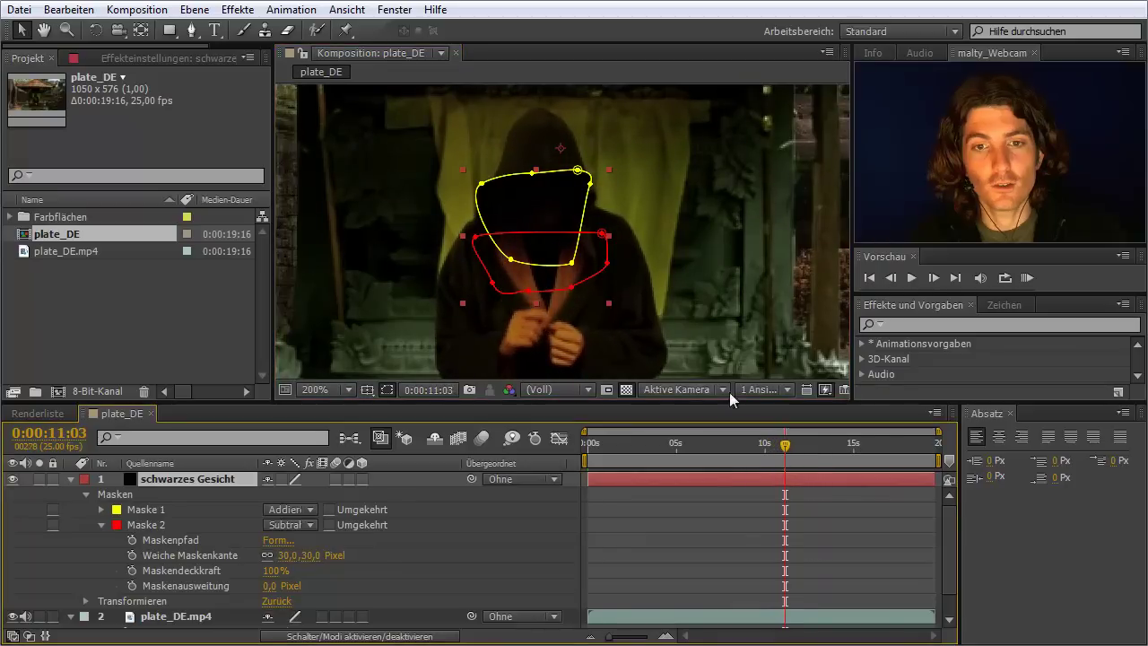
pyautogui.click(695, 300)
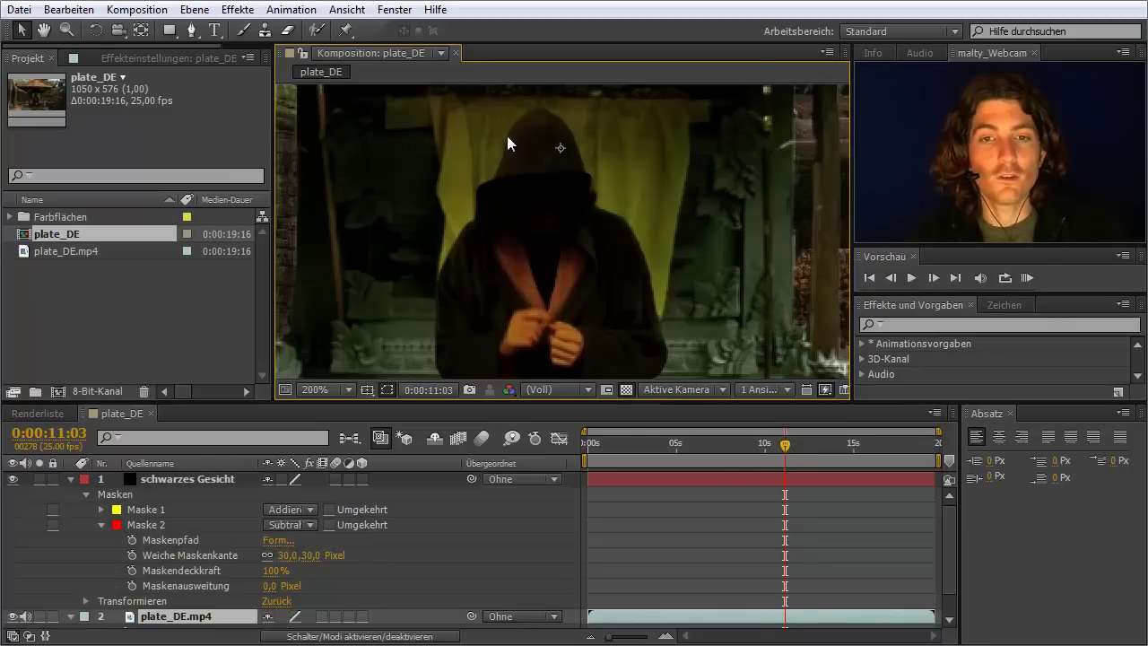
pyautogui.moveTo(785, 444); pyautogui.dragTo(587, 446)
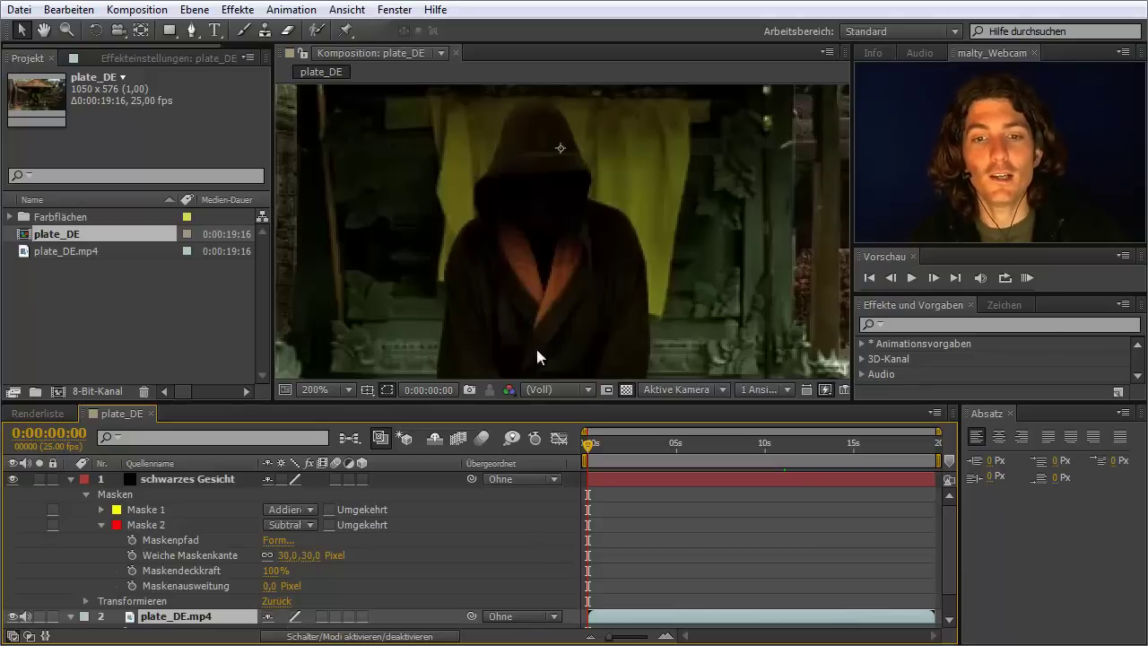
# Select Mask 1, expand its properties, and zoom the viewer to 400% on the face
pyautogui.click(144, 510)
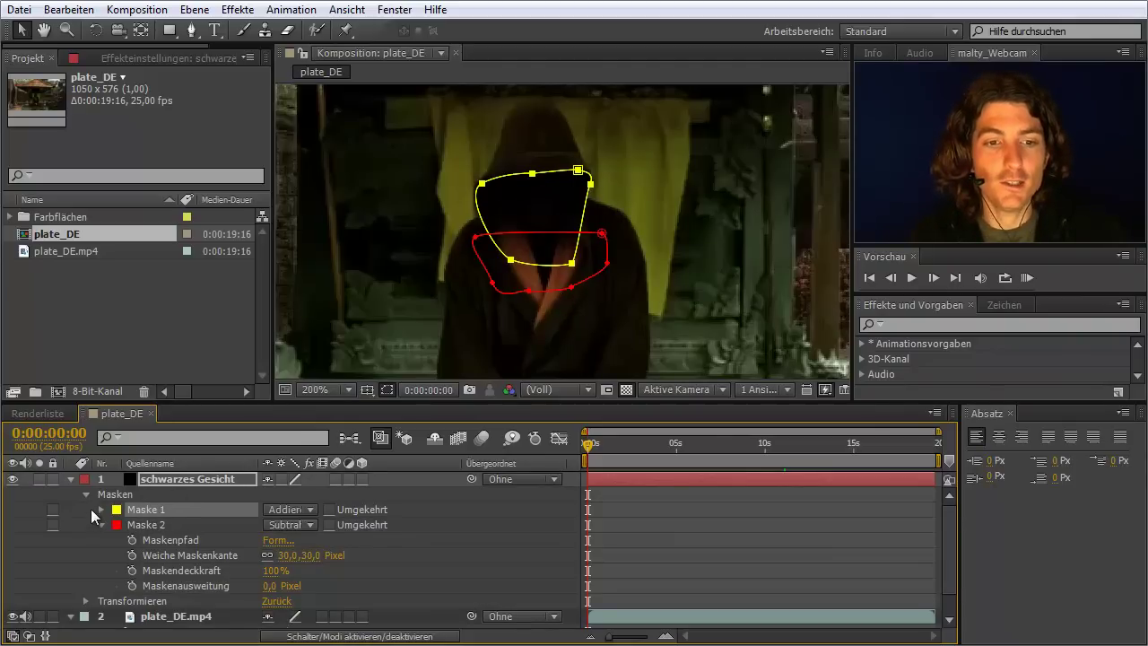
pyautogui.click(102, 510)
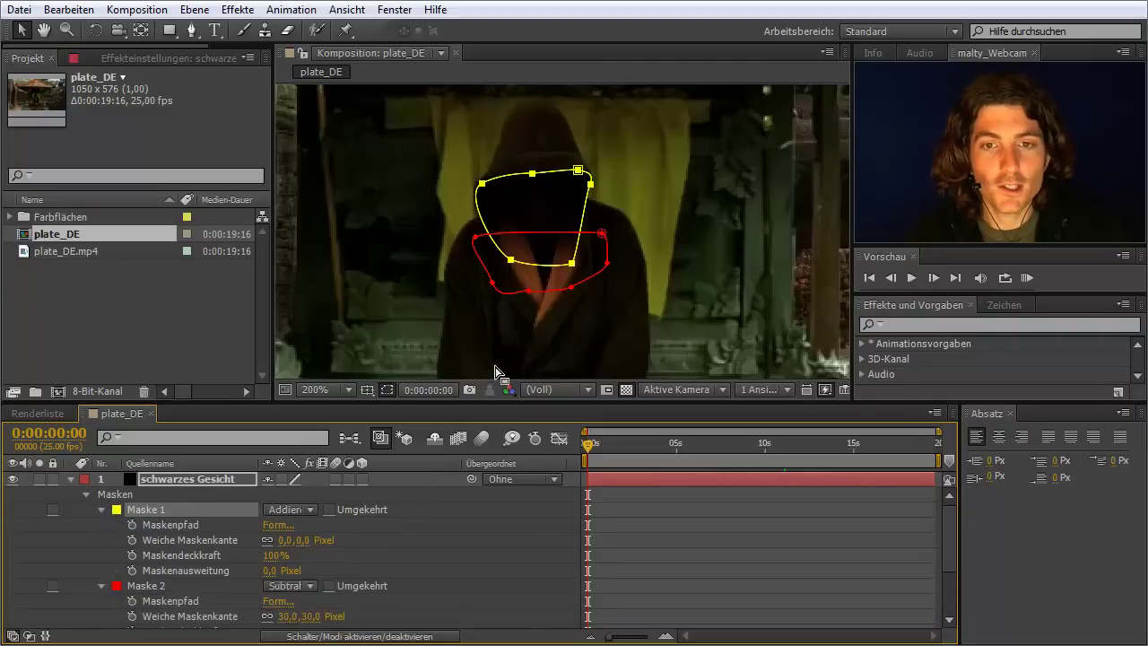
pyautogui.press('.')
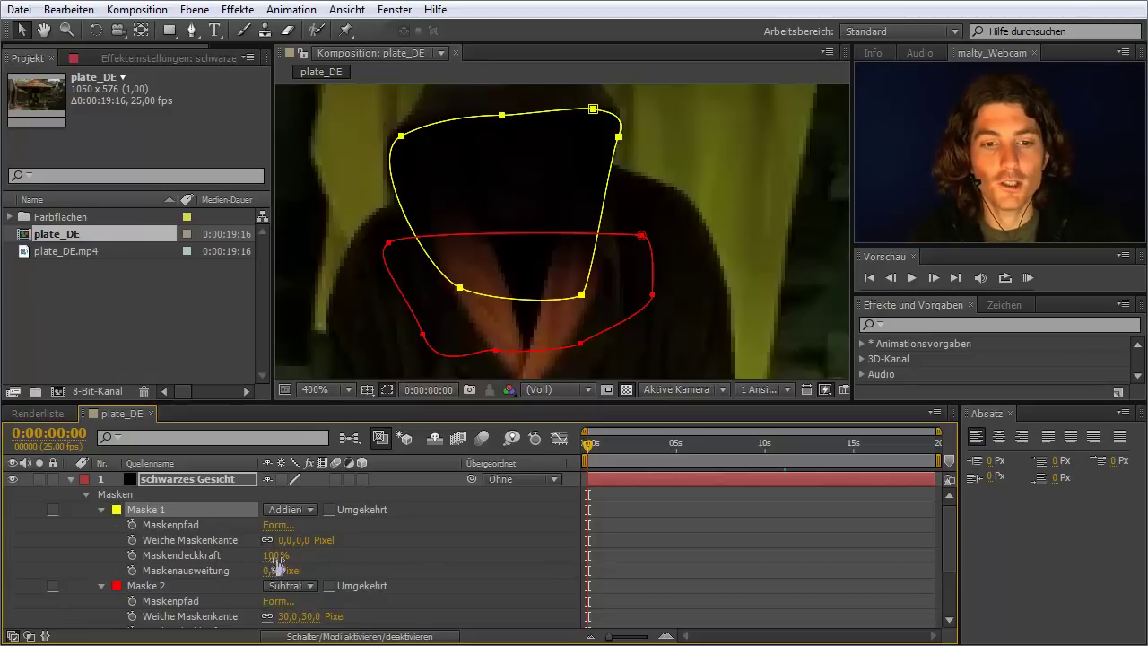
pyautogui.moveTo(273, 557); pyautogui.dragTo(243, 557)
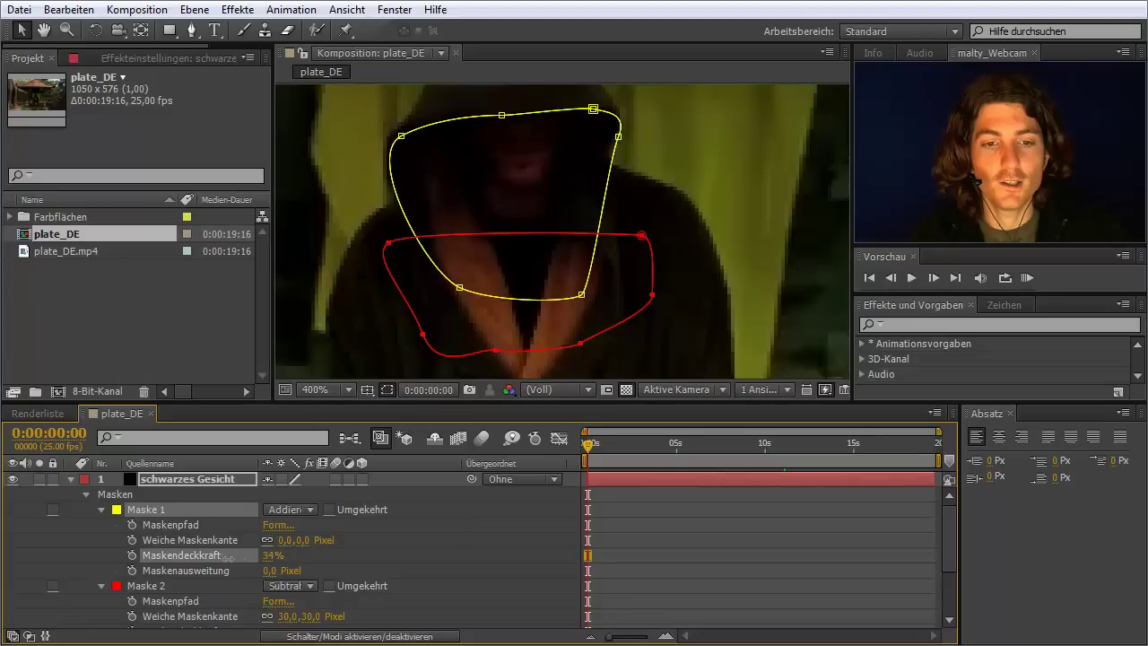
pyautogui.moveTo(272, 556); pyautogui.dragTo(295, 555)
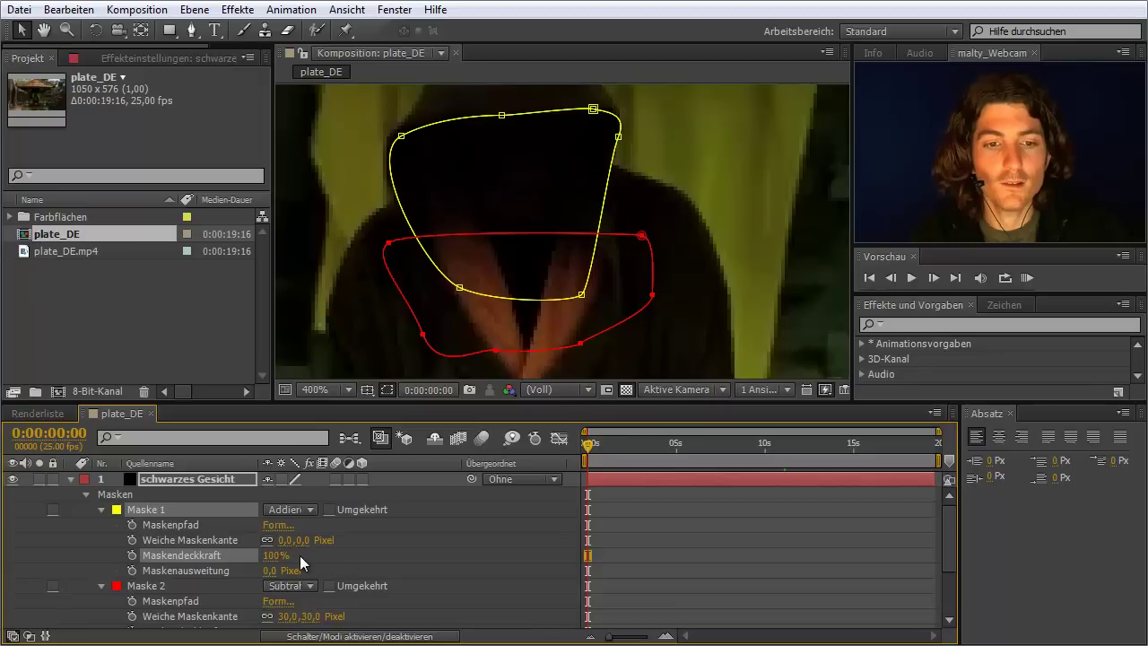
pyautogui.click(177, 526)
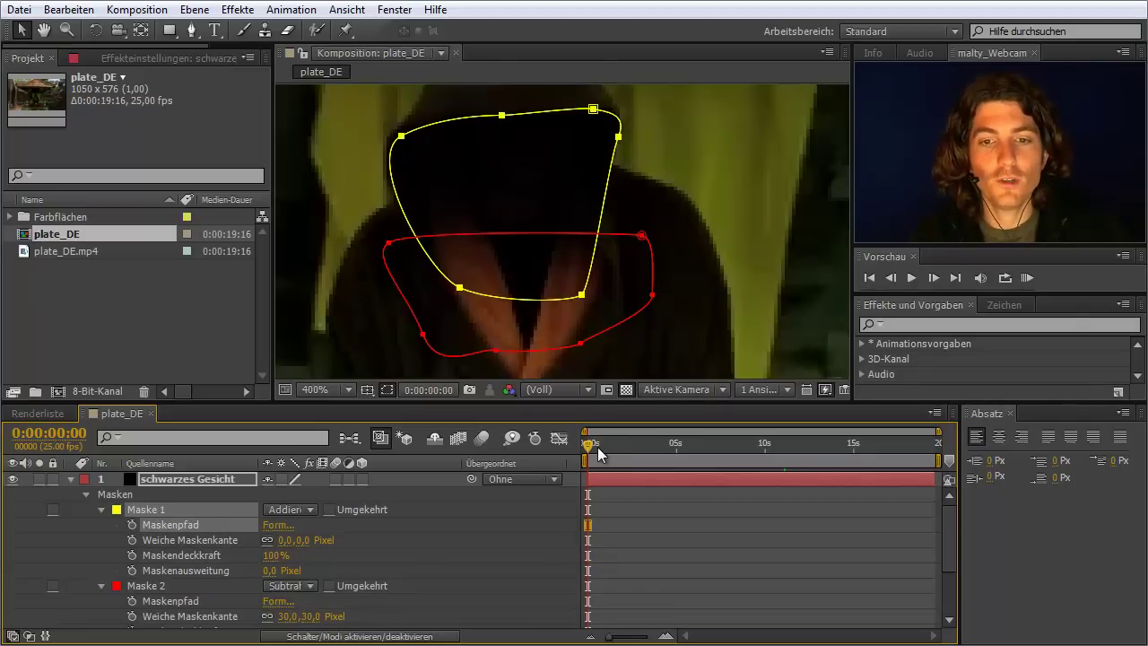
# Enable Mask Path keyframing and lower Mask 1's top edge to the hood at 0:00:01:09
pyautogui.click(133, 525)
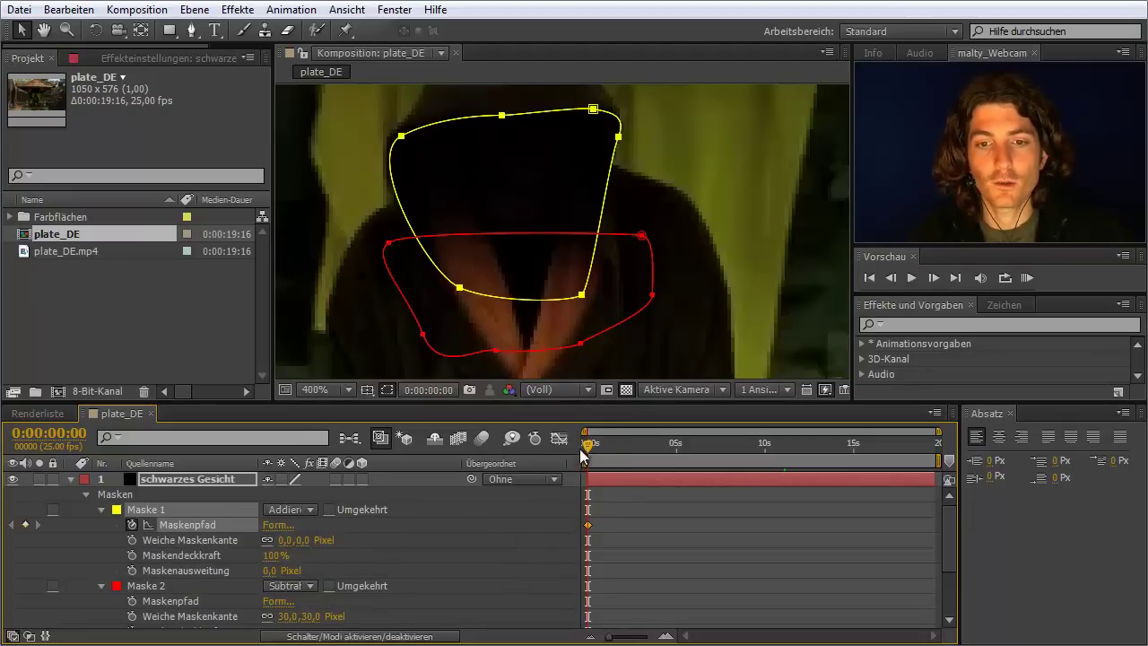
pyautogui.moveTo(587, 442); pyautogui.dragTo(643, 449)
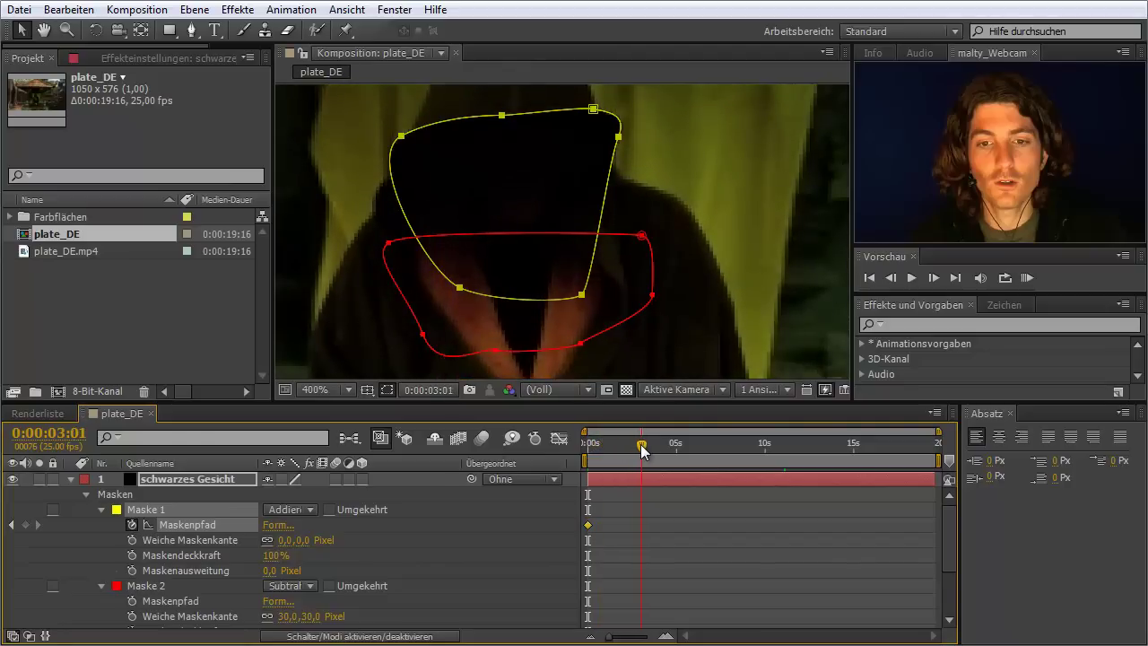
pyautogui.click(594, 111)
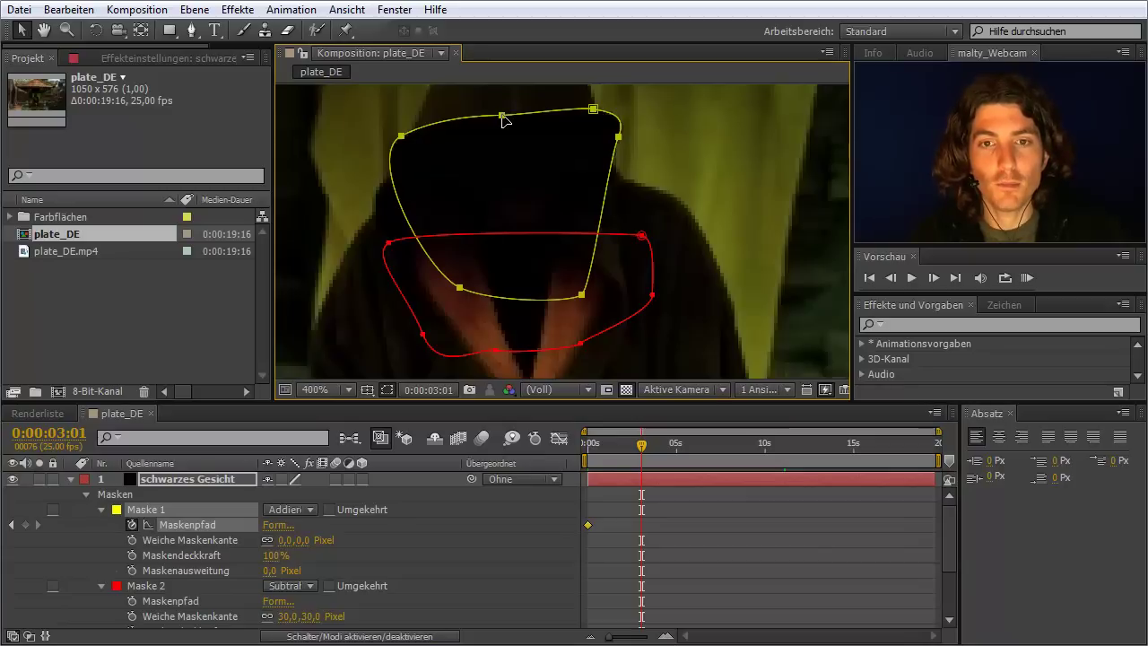
pyautogui.hotkey('ctrl', 't')
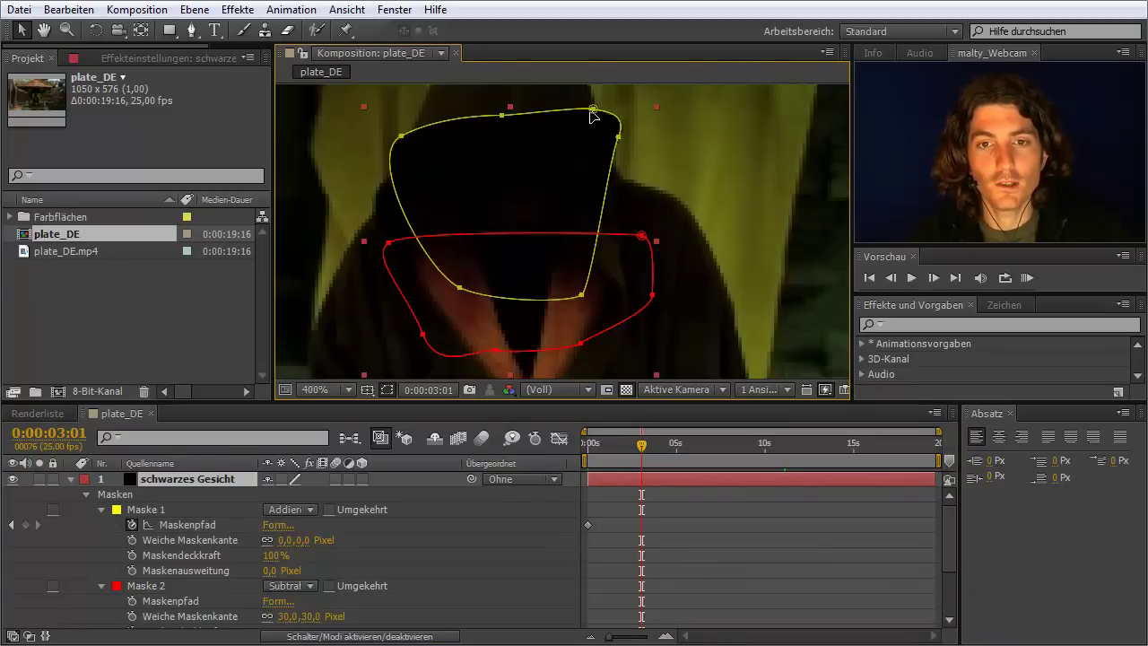
pyautogui.click(592, 110)
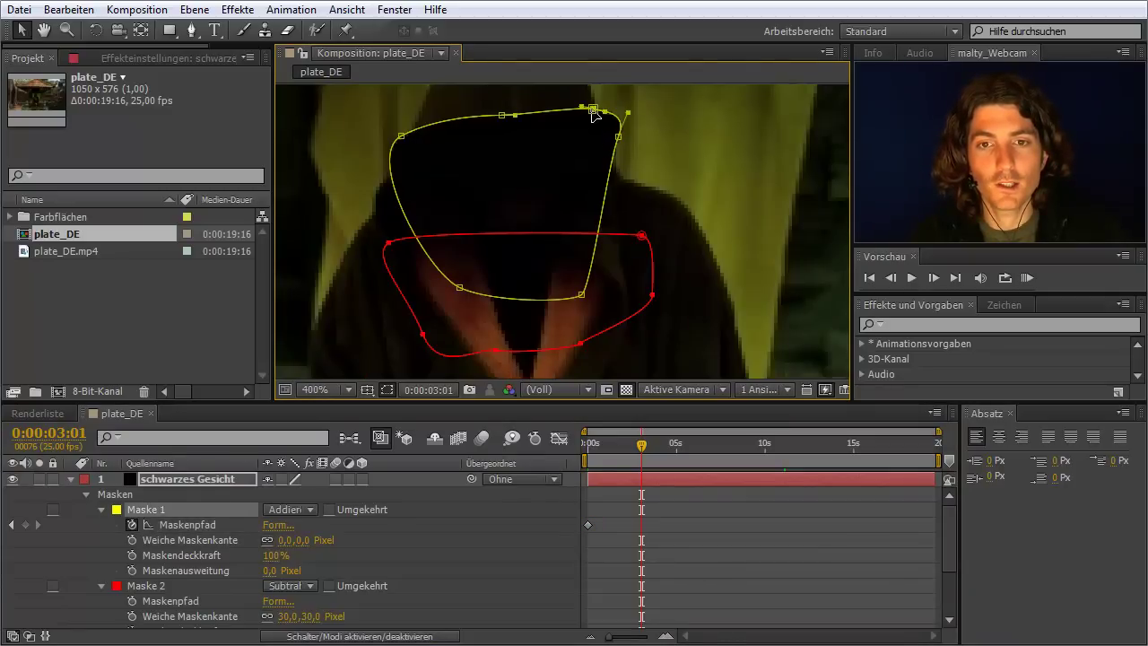
pyautogui.click(504, 116)
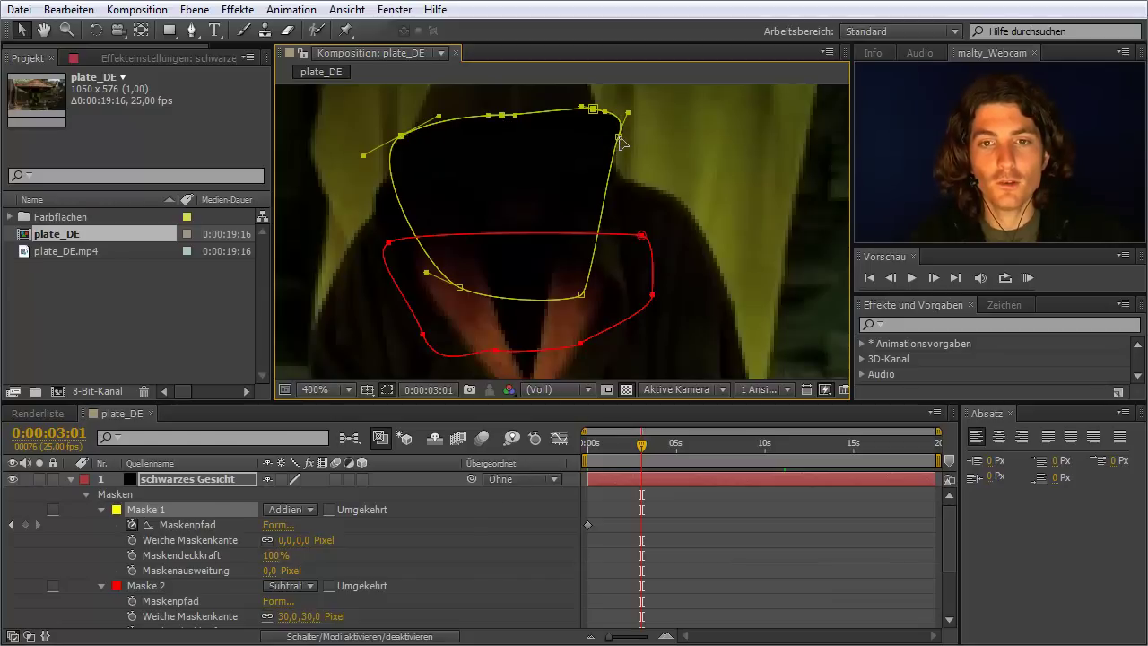
pyautogui.moveTo(619, 136); pyautogui.dragTo(608, 203)
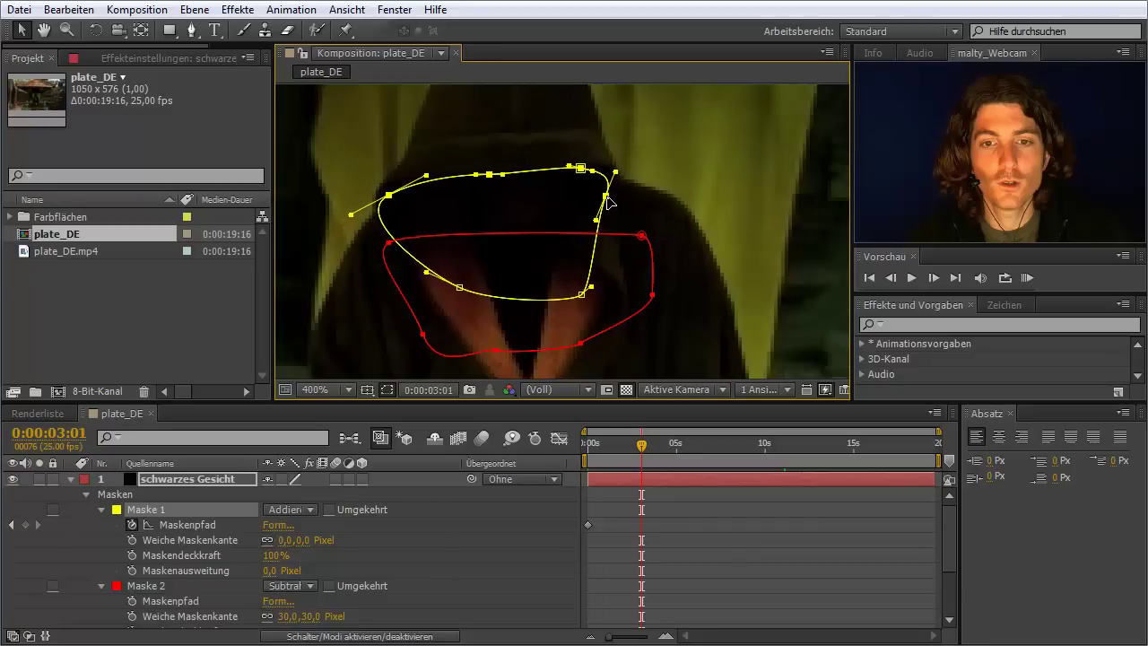
# Check Mask 1 at 0:00:01:22, raise its top edge to fit the face, and scrub to 3 seconds
pyautogui.moveTo(641, 451); pyautogui.dragTo(579, 451)
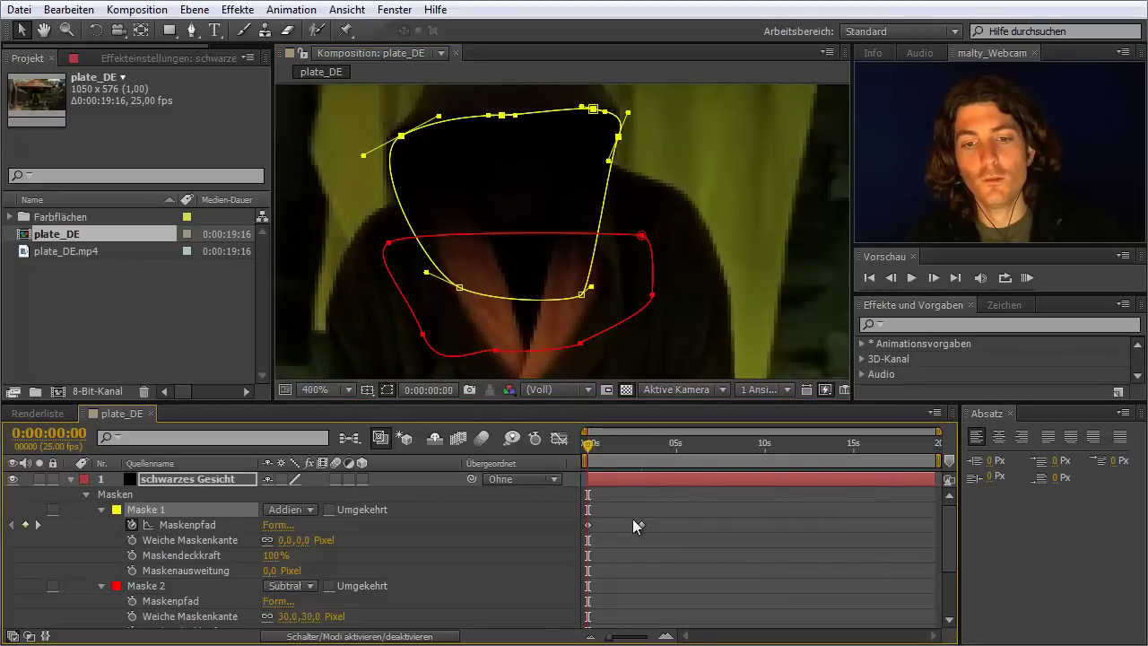
pyautogui.moveTo(588, 446)
pyautogui.mouseDown()
pyautogui.moveTo(624, 448)
pyautogui.moveTo(614, 450)
pyautogui.mouseUp()
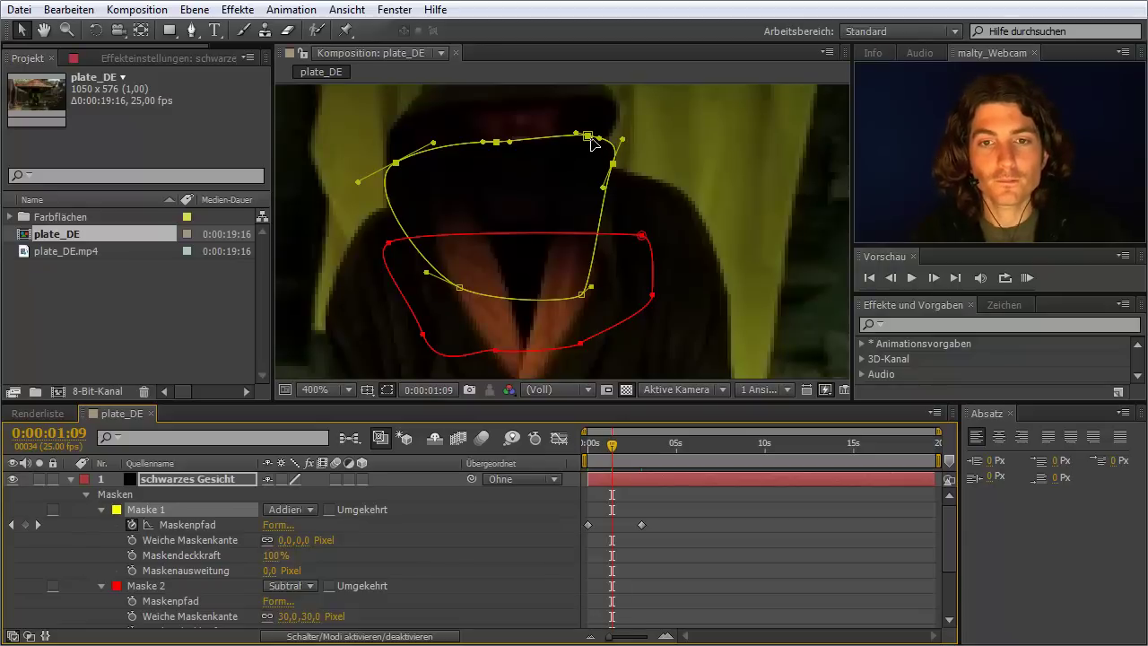
pyautogui.moveTo(591, 144)
pyautogui.mouseDown()
pyautogui.moveTo(592, 112)
pyautogui.moveTo(599, 148)
pyautogui.moveTo(596, 127)
pyautogui.mouseUp()
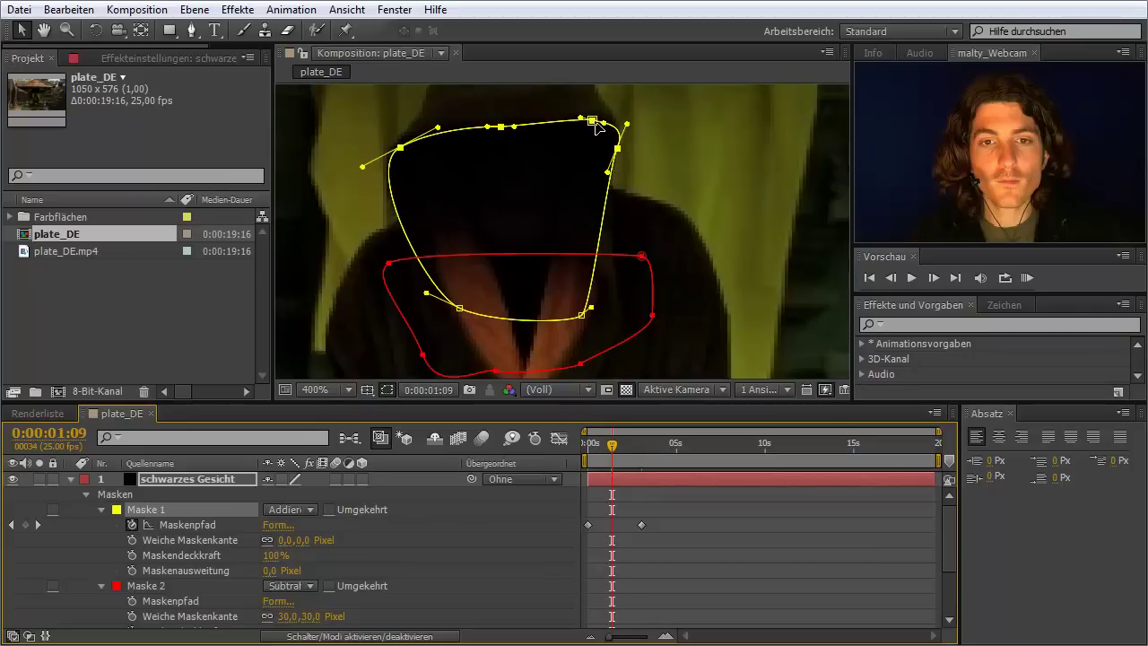
pyautogui.moveTo(611, 444); pyautogui.dragTo(640, 454)
# Scrub back from 3 seconds, show the mask outlines, and nudge Mask 1's top
pyautogui.click(387, 390)
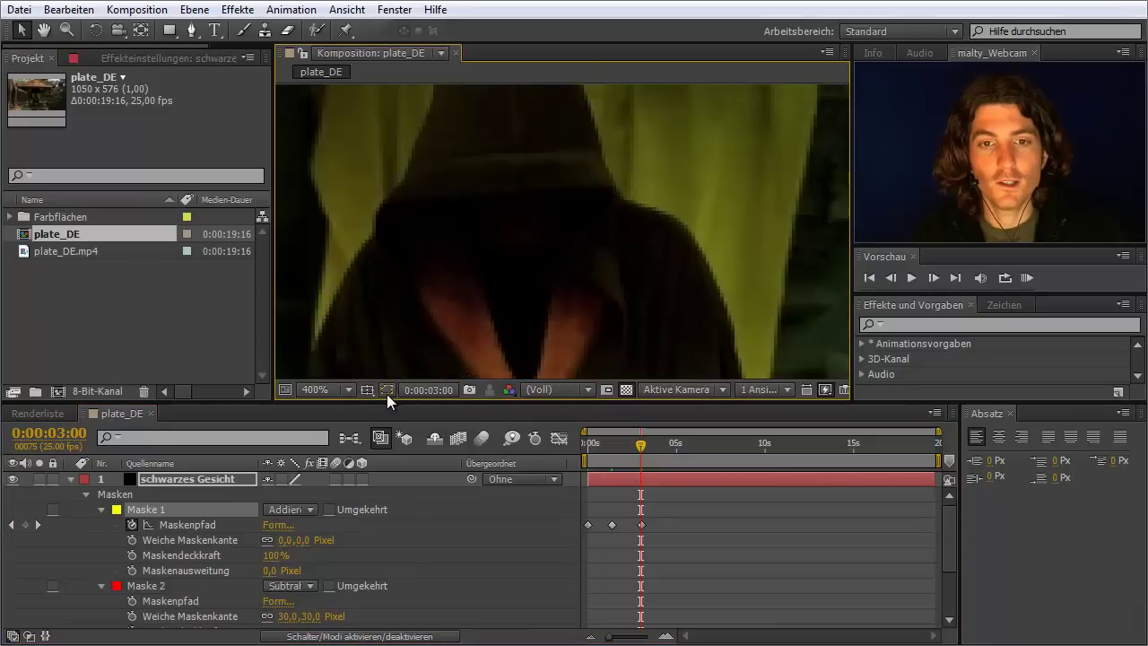
pyautogui.click(638, 448)
pyautogui.moveTo(638, 451)
pyautogui.mouseDown()
pyautogui.moveTo(621, 453)
pyautogui.moveTo(633, 455)
pyautogui.mouseUp()
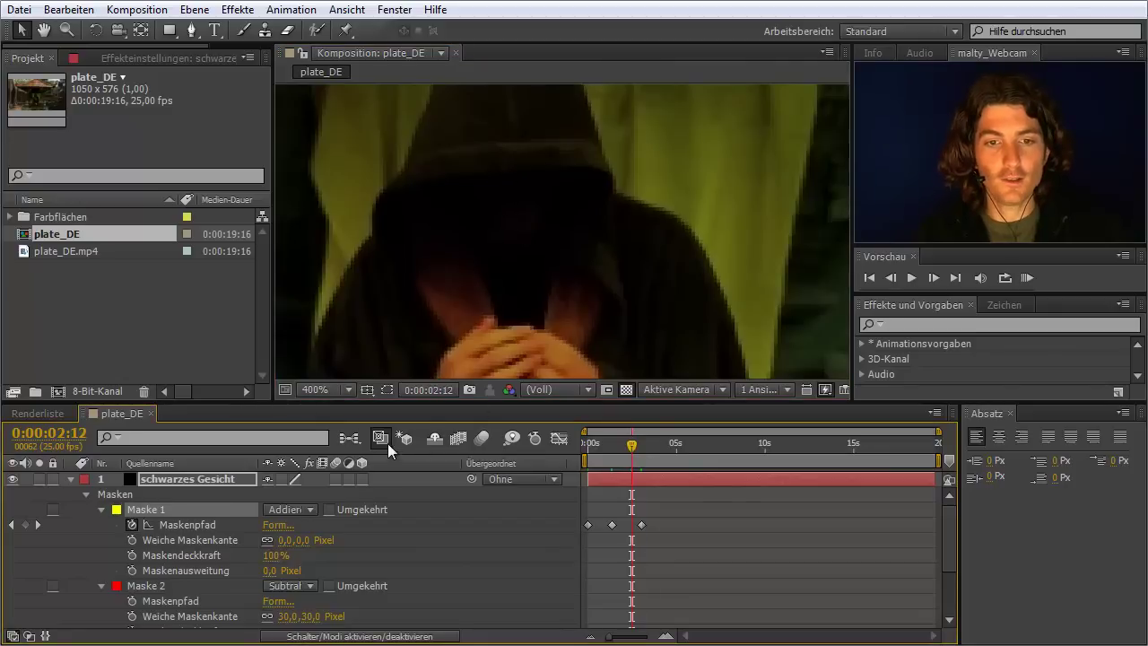
pyautogui.click(389, 388)
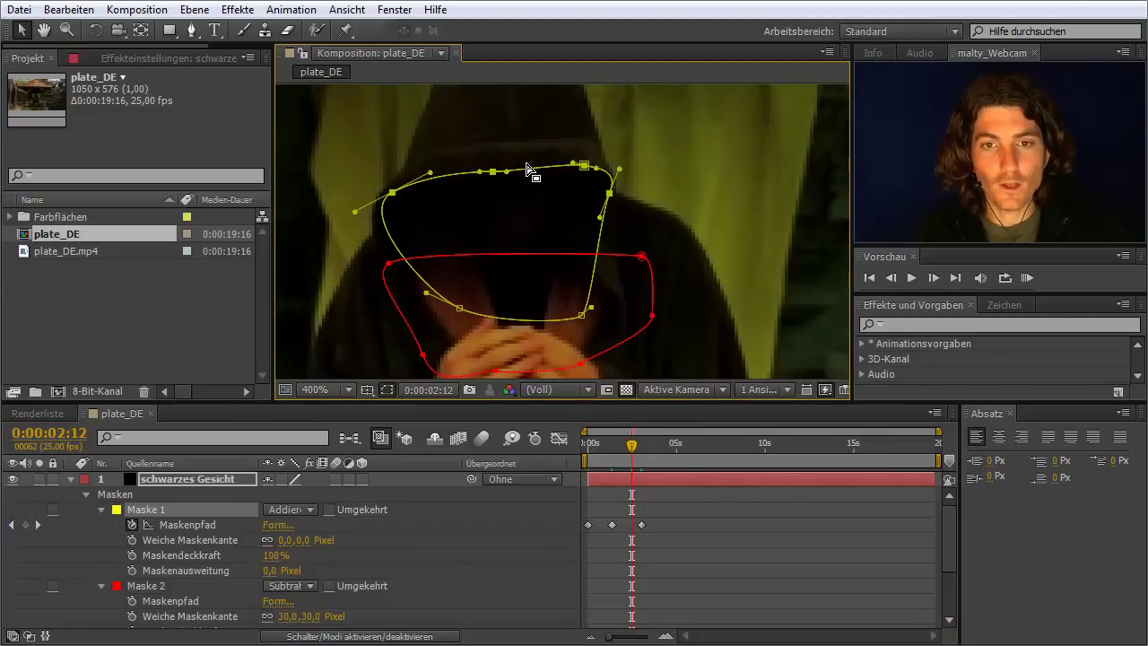
pyautogui.moveTo(528, 172); pyautogui.dragTo(529, 178)
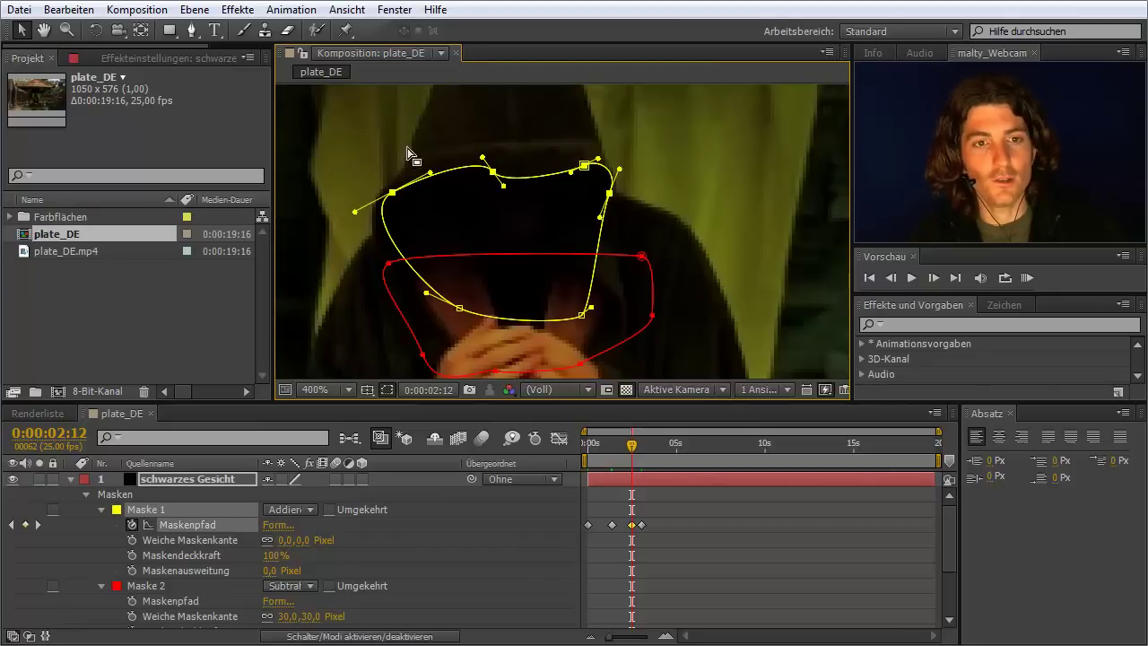
# Undo the stray mask edit and deselection using Bearbeiten > Rückgängig
pyautogui.click(68, 9)
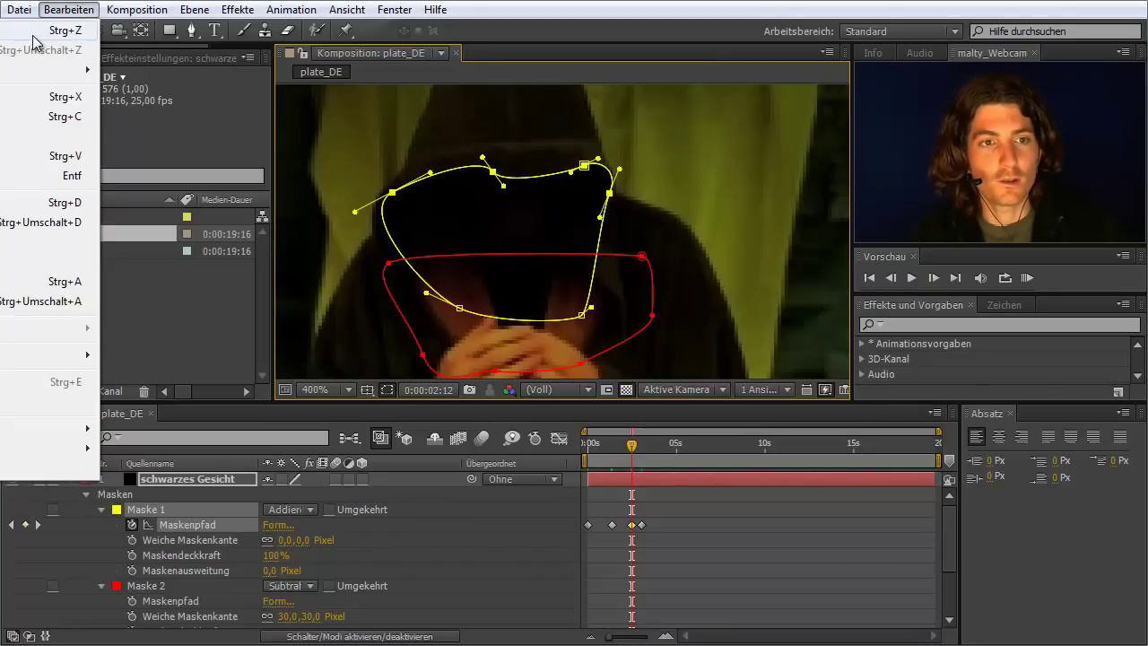
pyautogui.click(33, 36)
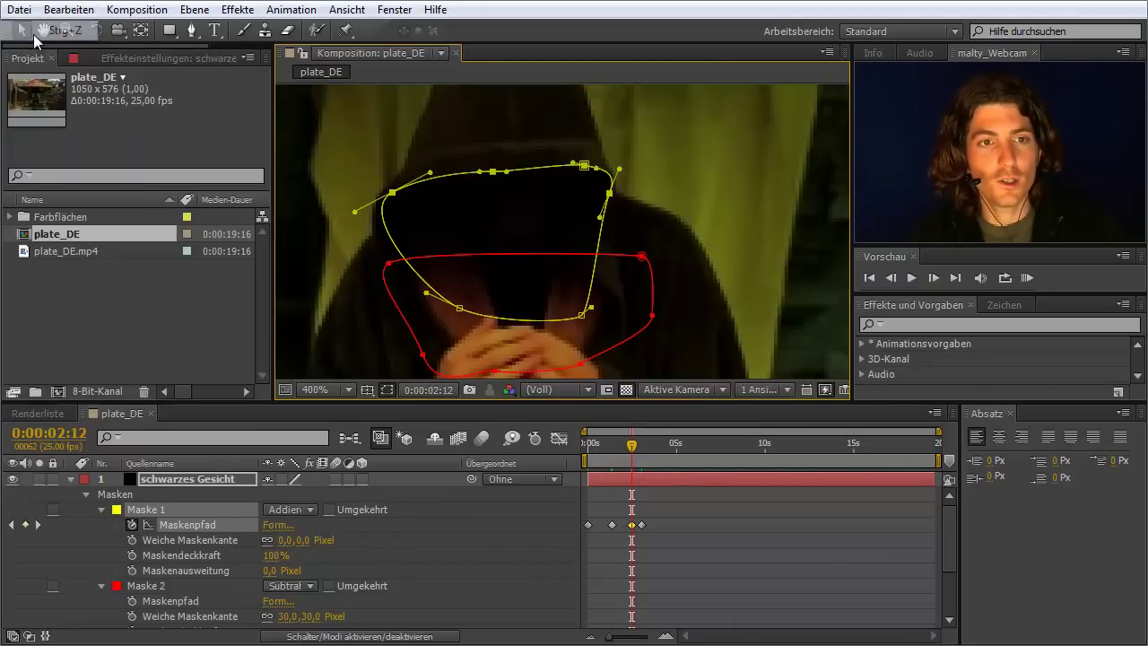
pyautogui.click(639, 144)
pyautogui.click(646, 148)
pyautogui.moveTo(644, 156); pyautogui.dragTo(638, 169)
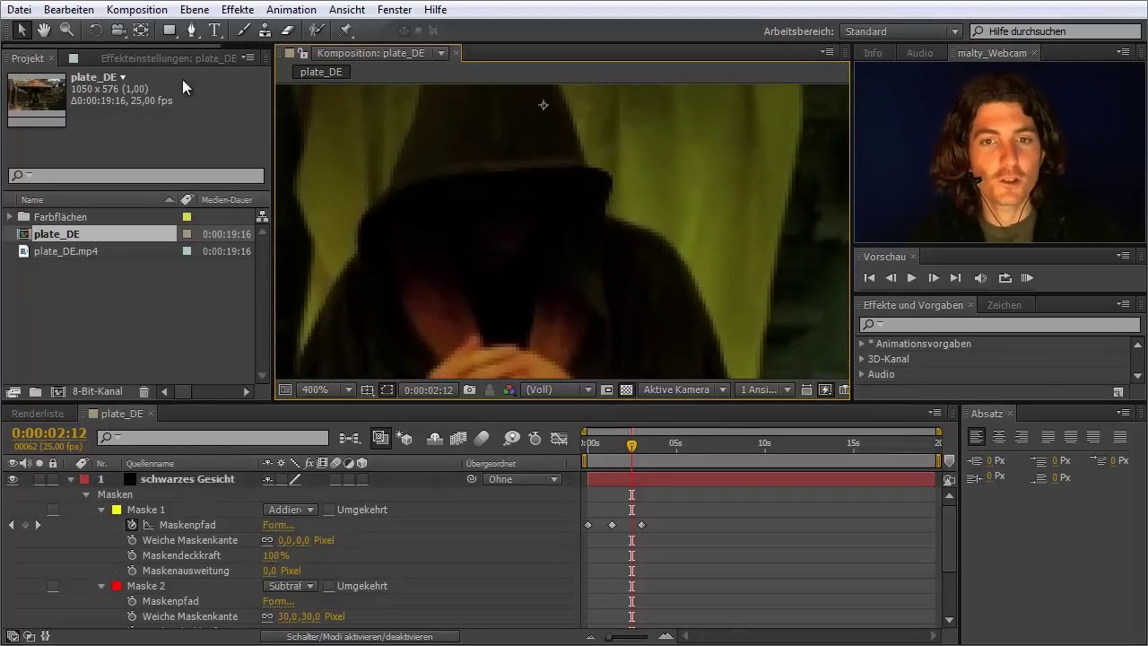
pyautogui.click(69, 10)
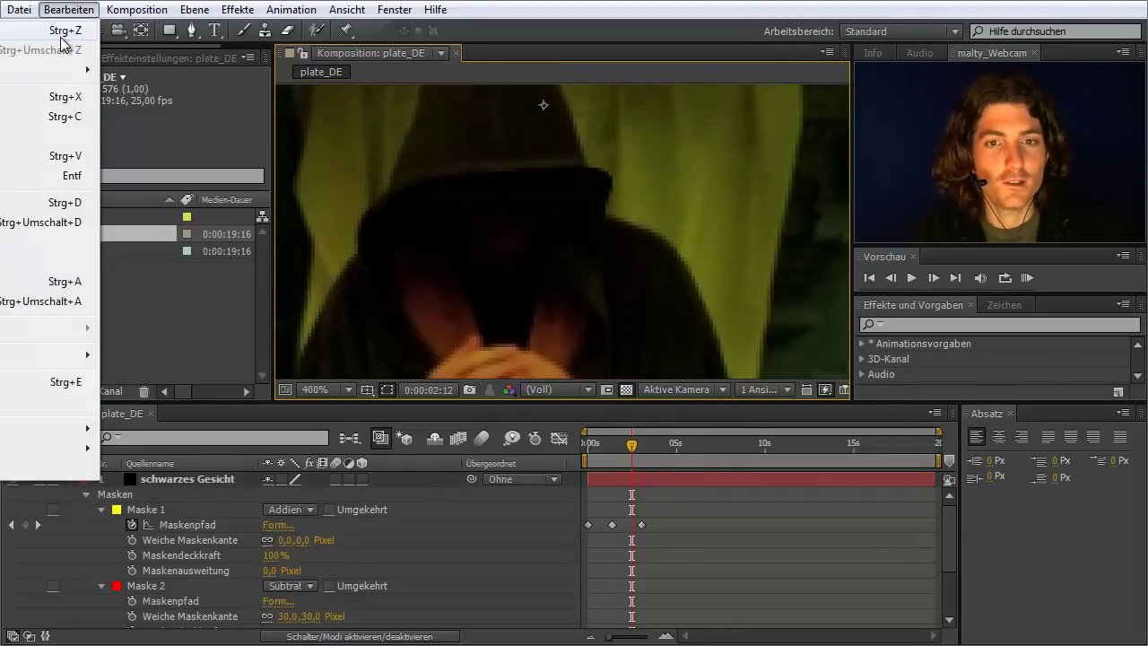
pyautogui.click(63, 34)
pyautogui.click(150, 513)
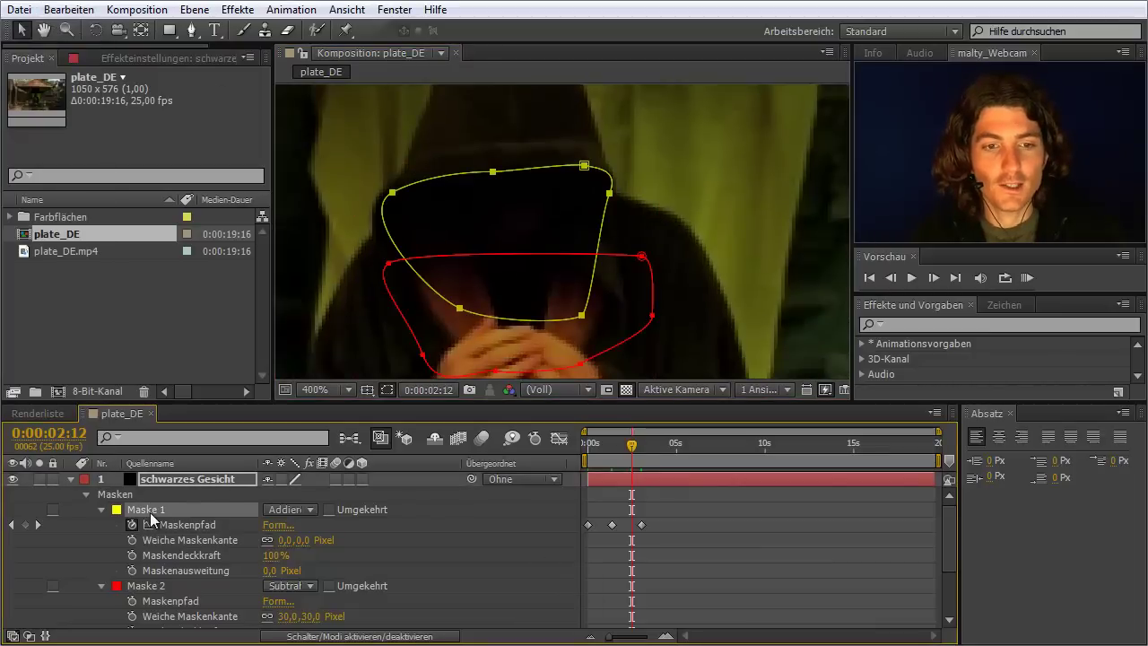
# Free-transform Mask 1 to lower its top edge at 0:00:02:12, keyframing the path
pyautogui.doubleClick(537, 169)
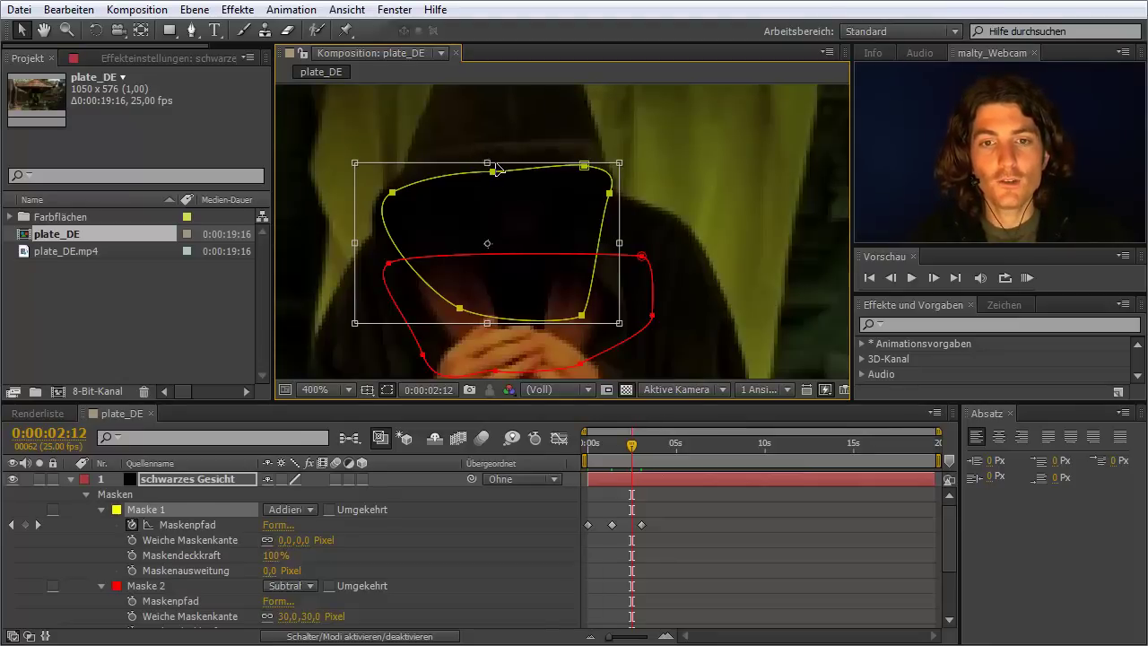
pyautogui.moveTo(487, 162); pyautogui.dragTo(492, 185)
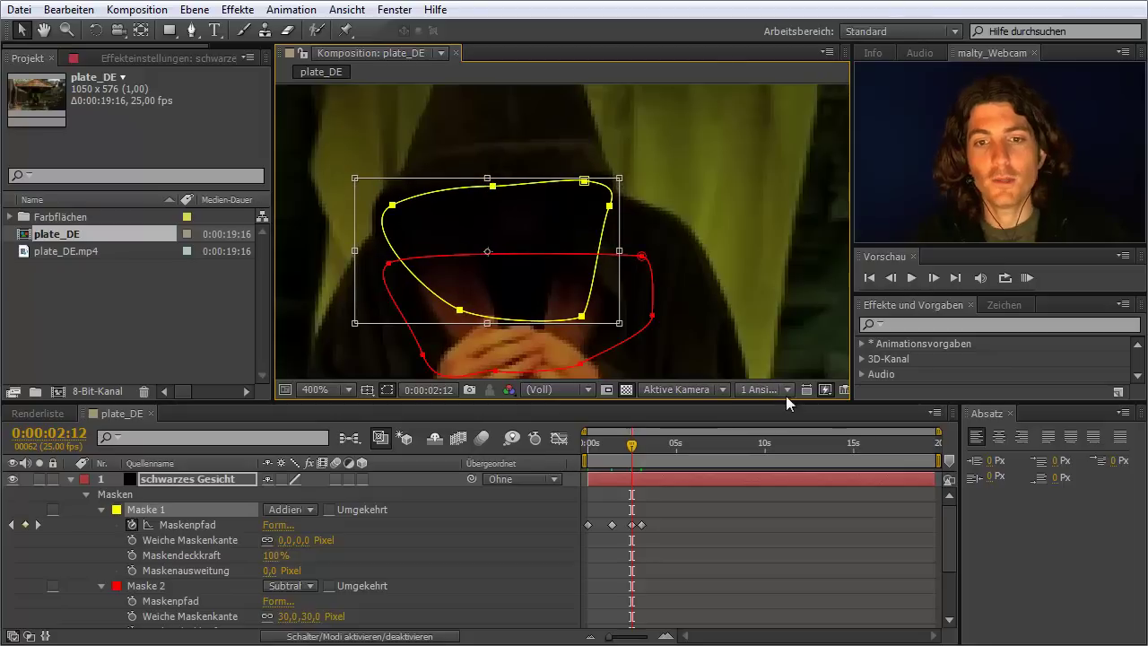
pyautogui.press('Return')
pyautogui.click(692, 494)
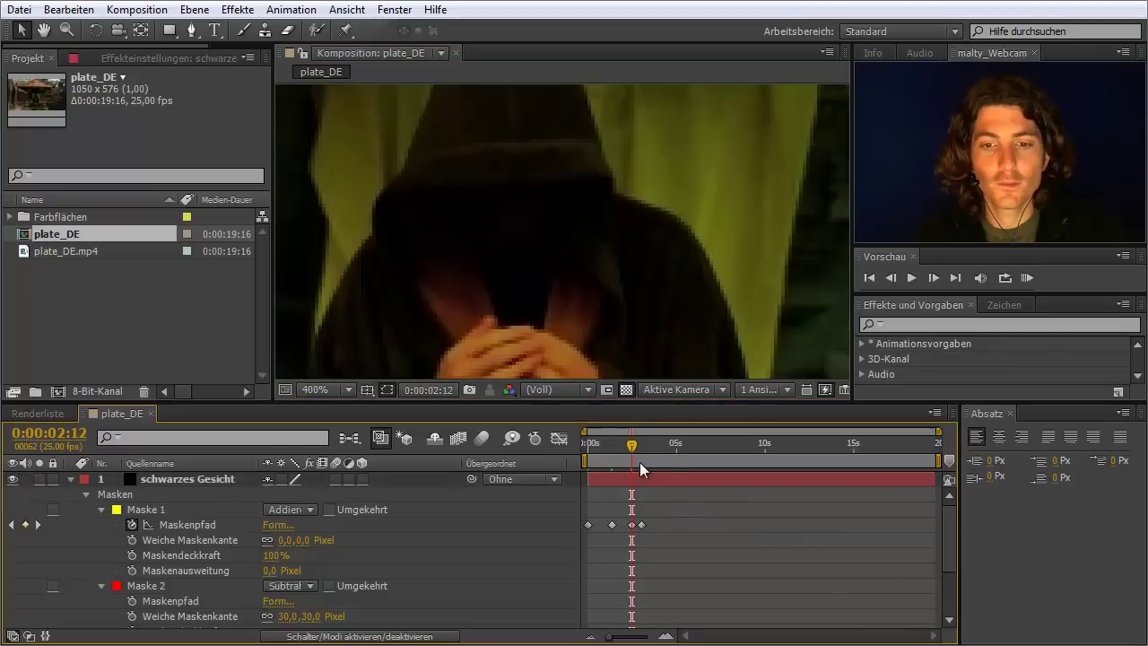
pyautogui.moveTo(633, 450)
pyautogui.mouseDown()
pyautogui.moveTo(610, 455)
pyautogui.moveTo(628, 453)
pyautogui.mouseUp()
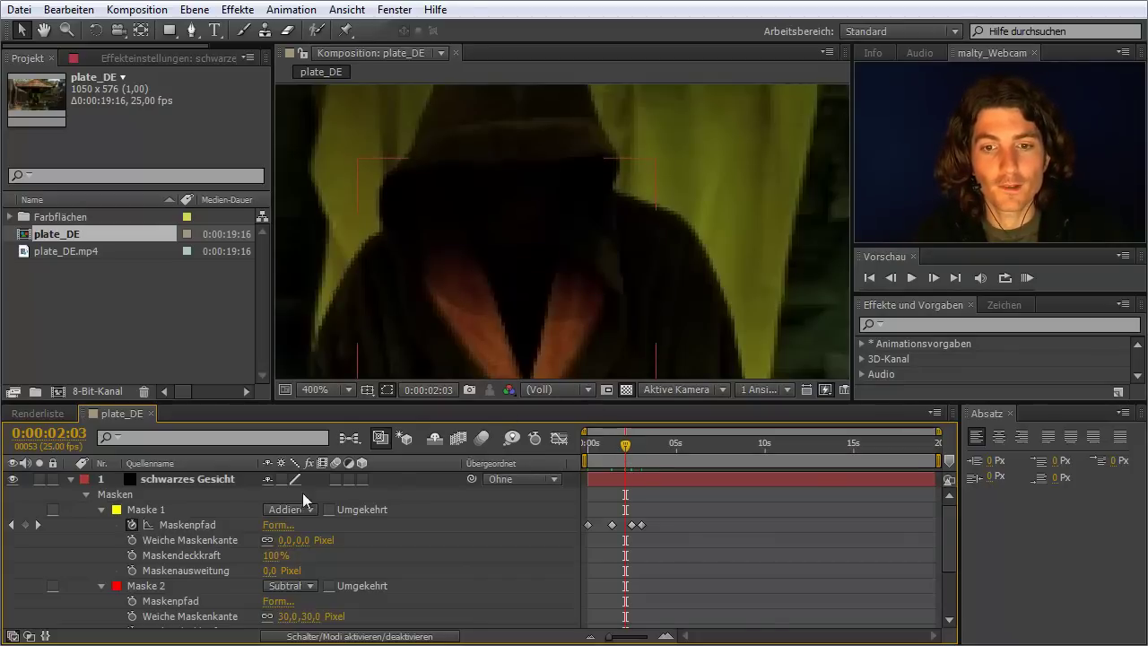
# Solo the black solid, adjust Mask 1's lower points, then un-solo to view the footage
pyautogui.click(40, 479)
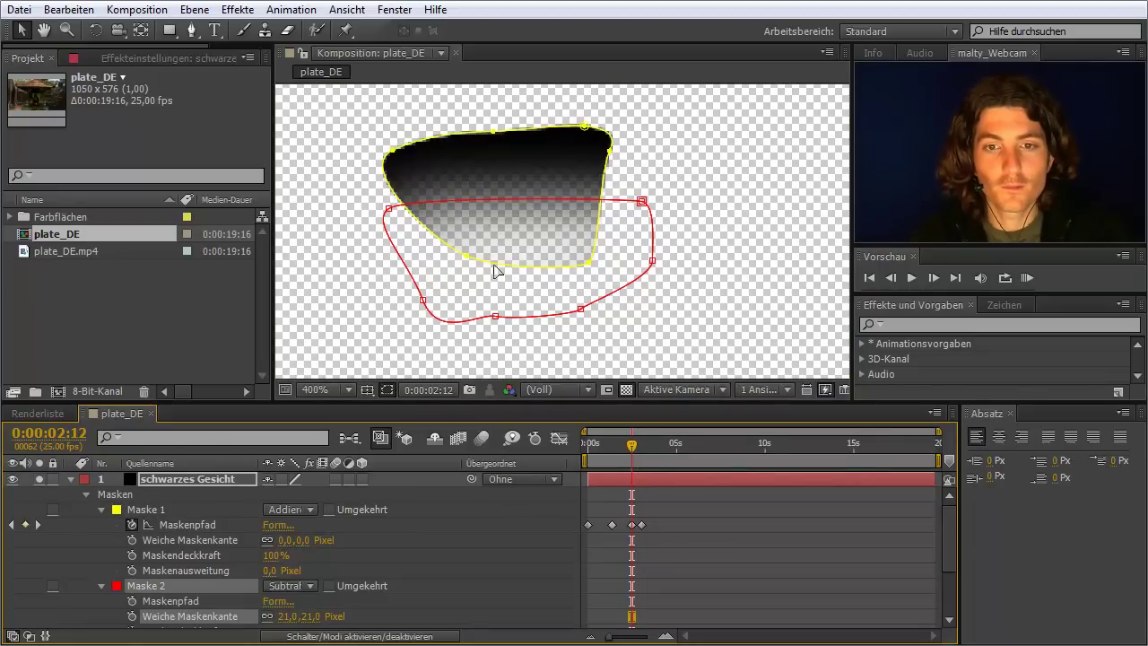
pyautogui.click(596, 266)
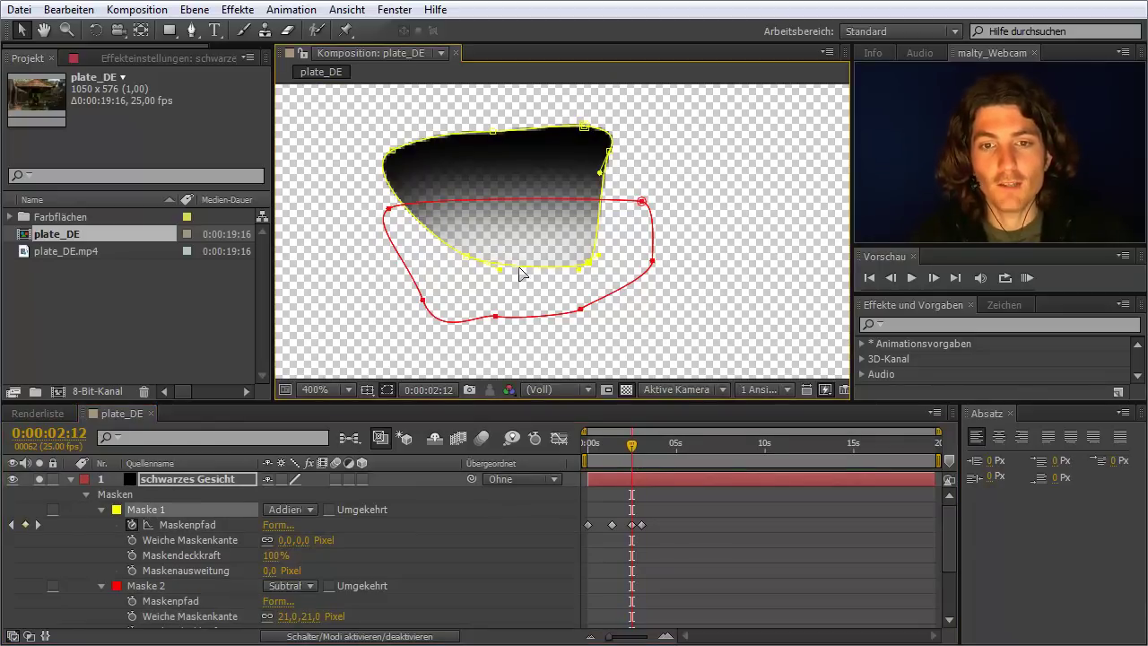
pyautogui.click(469, 260)
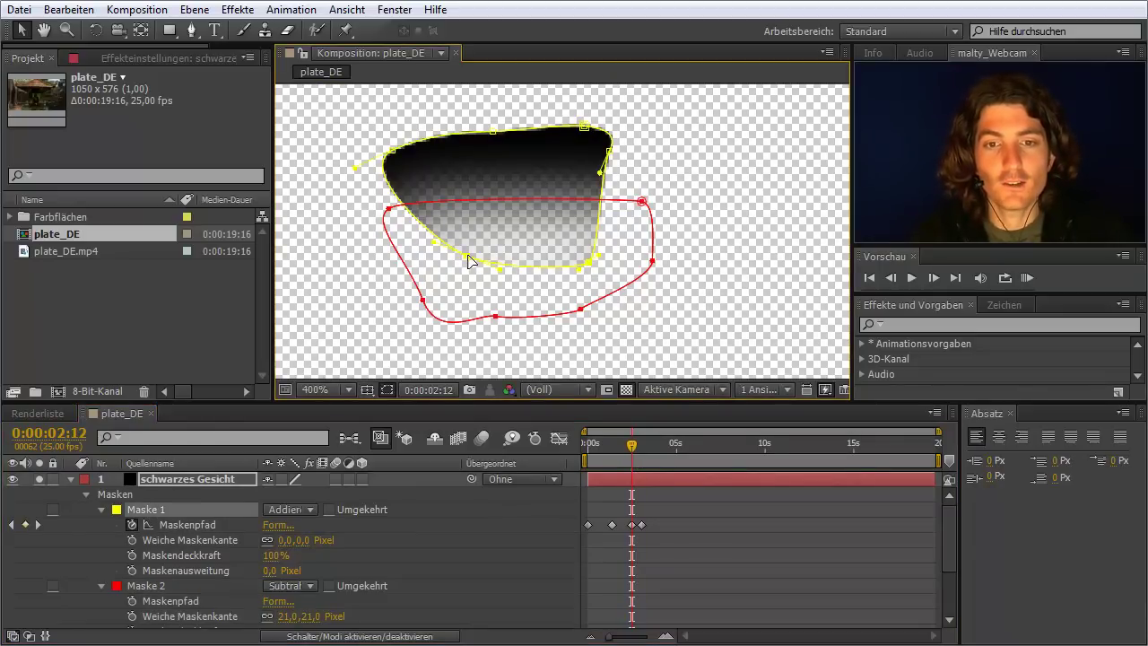
pyautogui.moveTo(470, 260)
pyautogui.mouseDown()
pyautogui.moveTo(468, 357)
pyautogui.moveTo(542, 334)
pyautogui.mouseUp()
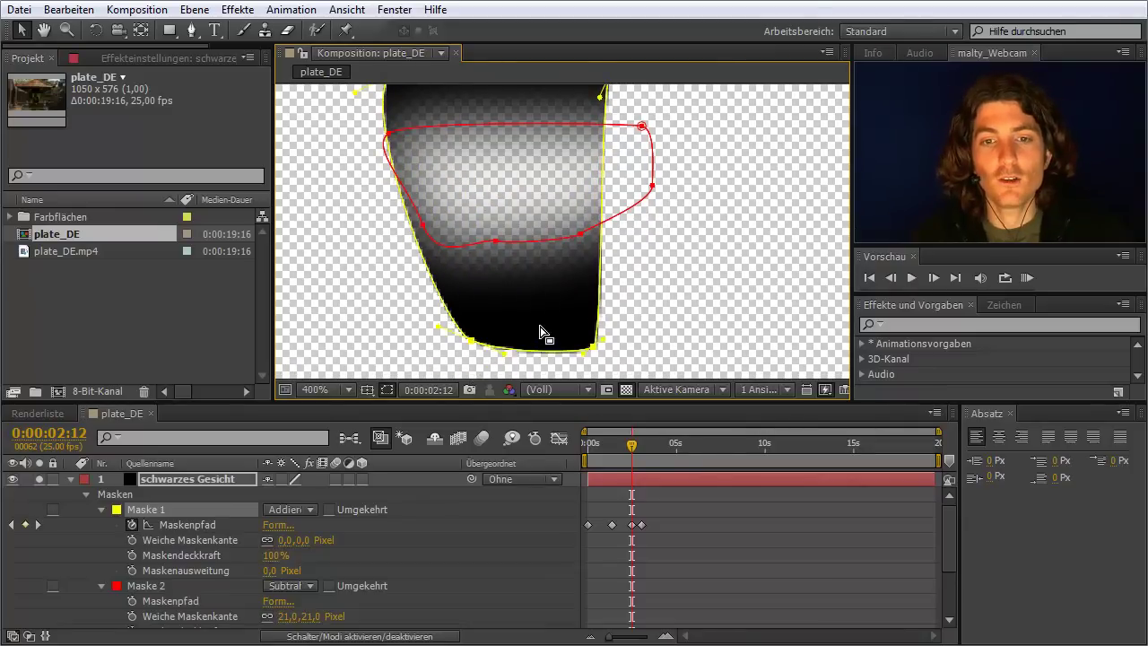
pyautogui.moveTo(476, 347); pyautogui.dragTo(470, 188)
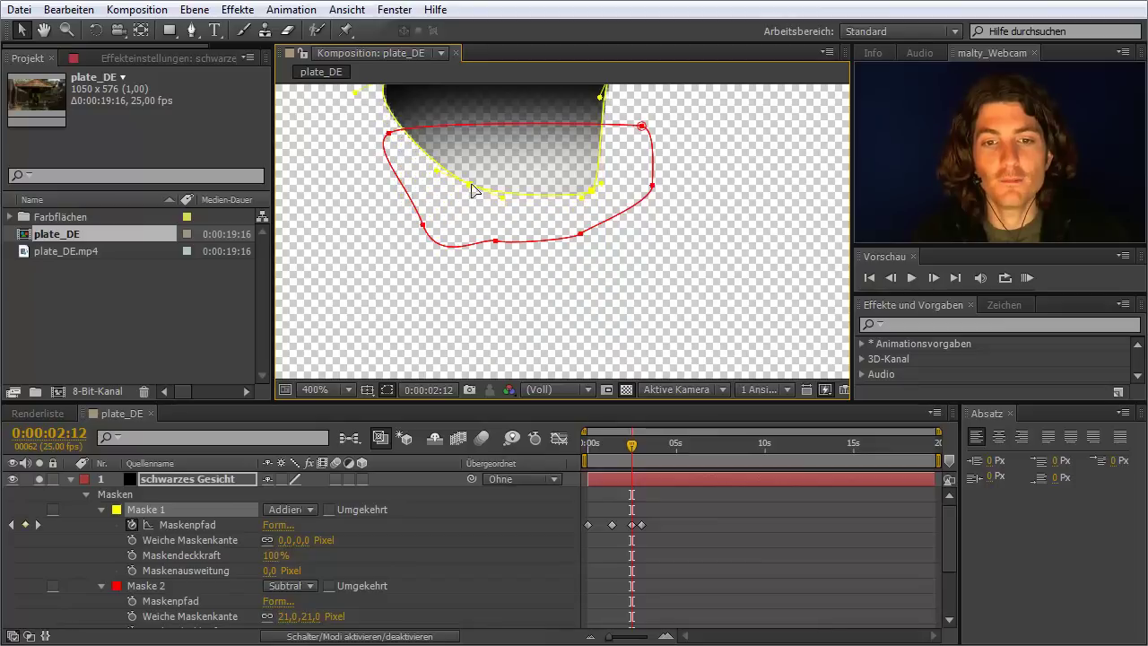
pyautogui.click(527, 216)
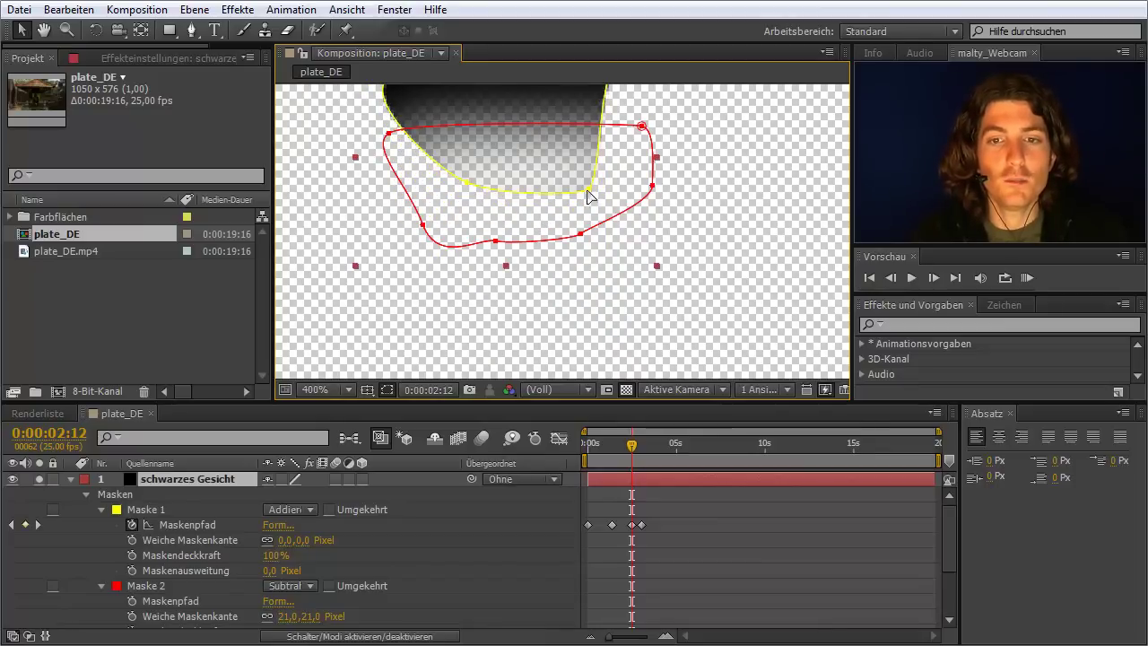
pyautogui.click(706, 292)
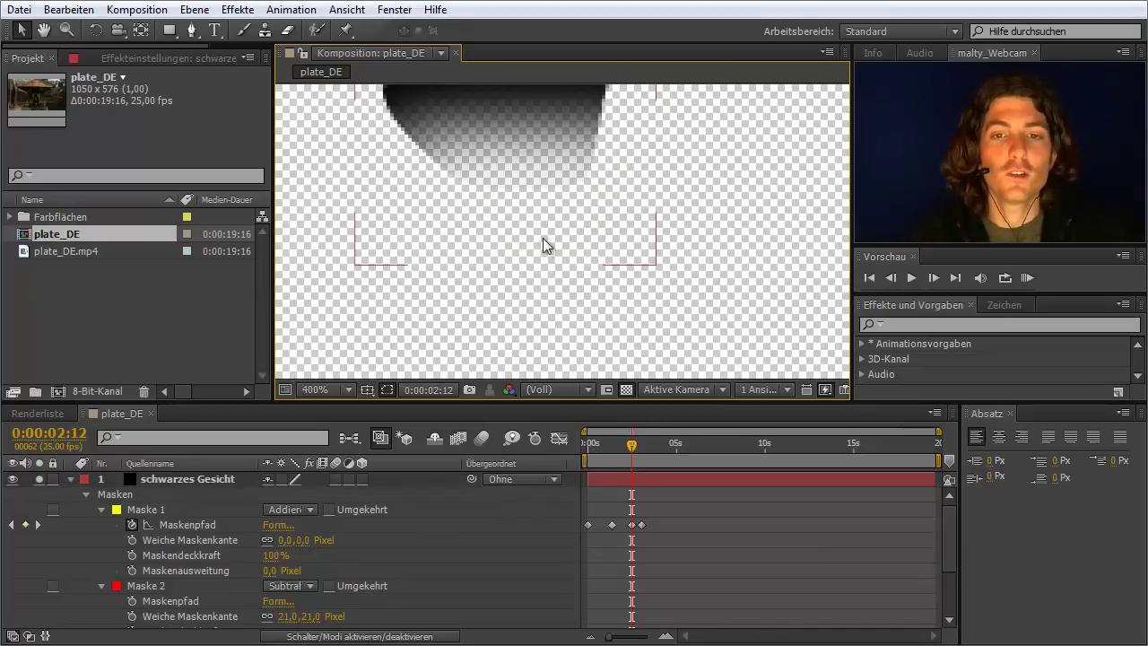
pyautogui.moveTo(500, 146); pyautogui.dragTo(529, 250)
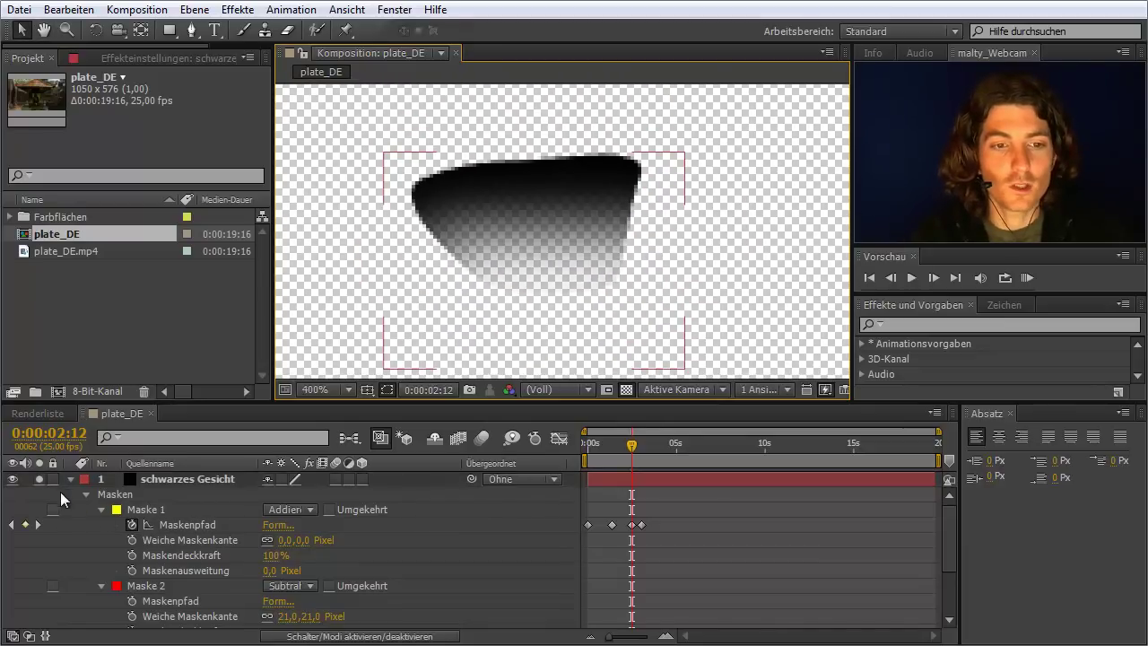
pyautogui.click(41, 480)
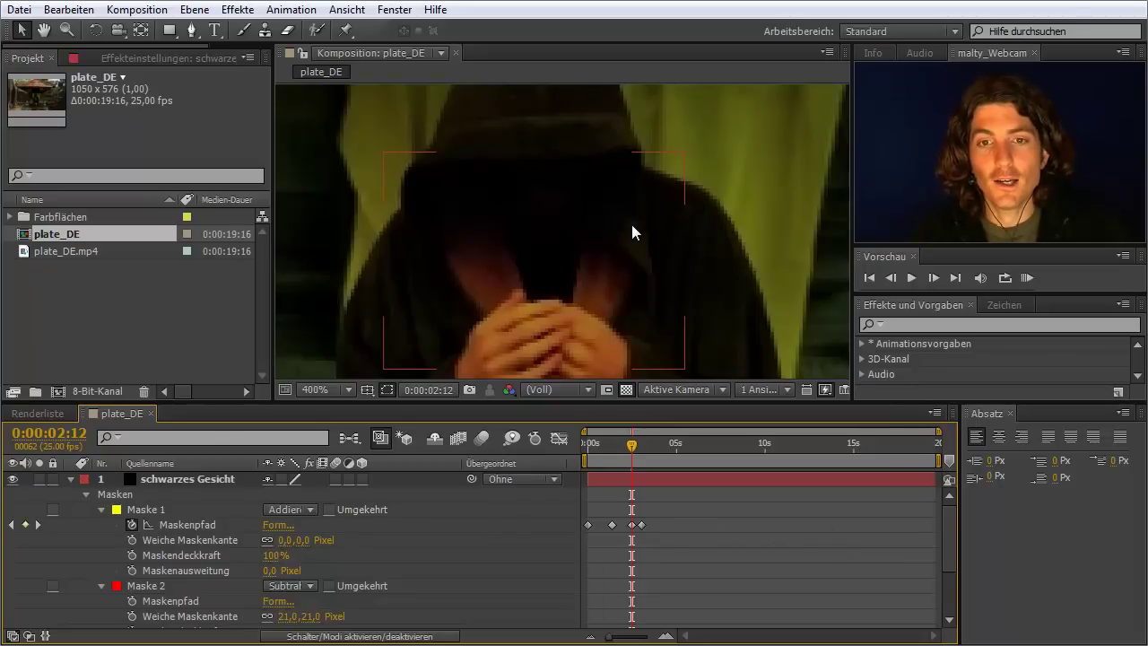
# Zoom the viewer out to 50% and pan slightly to frame the whole temple shot
pyautogui.press(',')
pyautogui.press(',')
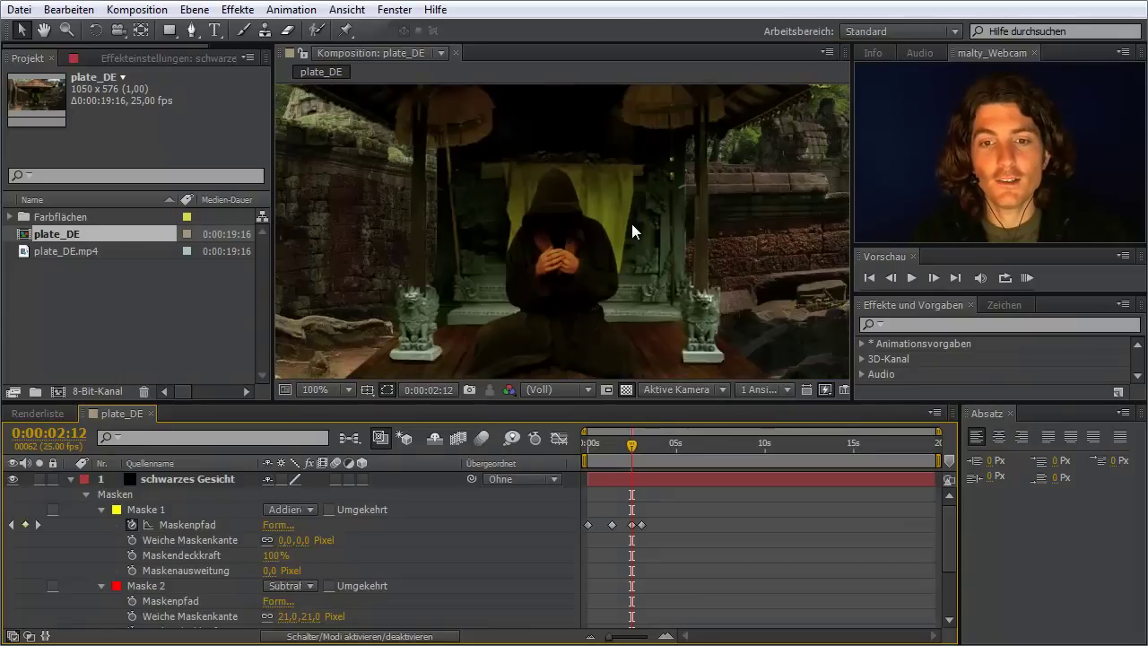
pyautogui.press(',')
pyautogui.press('h')
pyautogui.moveTo(598, 183); pyautogui.dragTo(597, 201)
pyautogui.press('v')
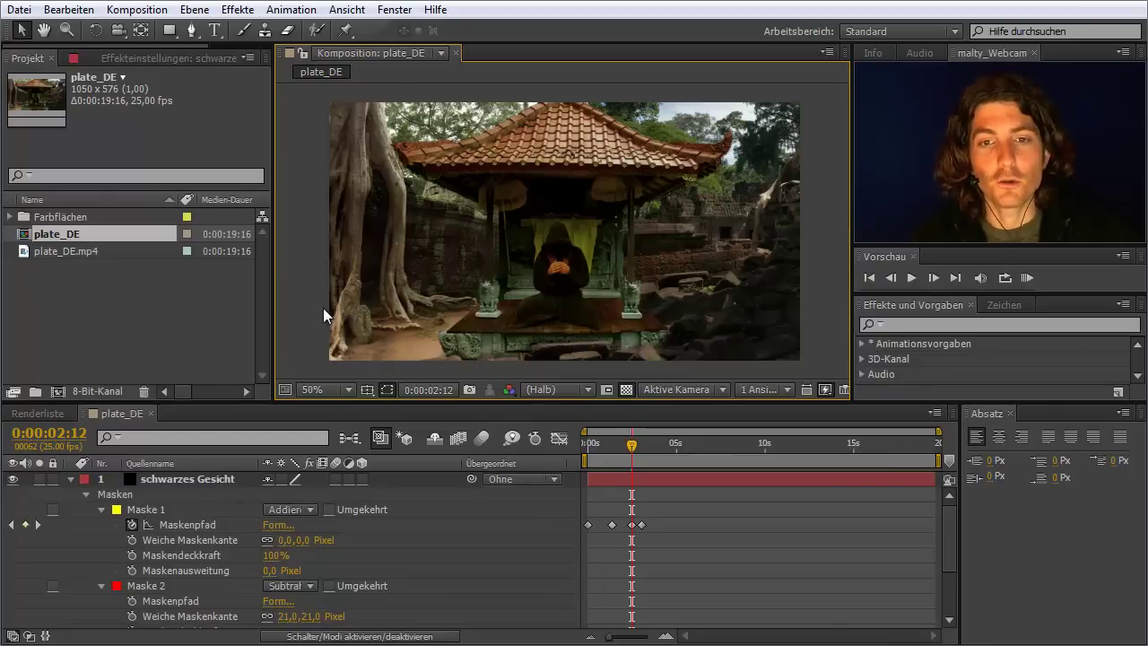
pyautogui.click(195, 9)
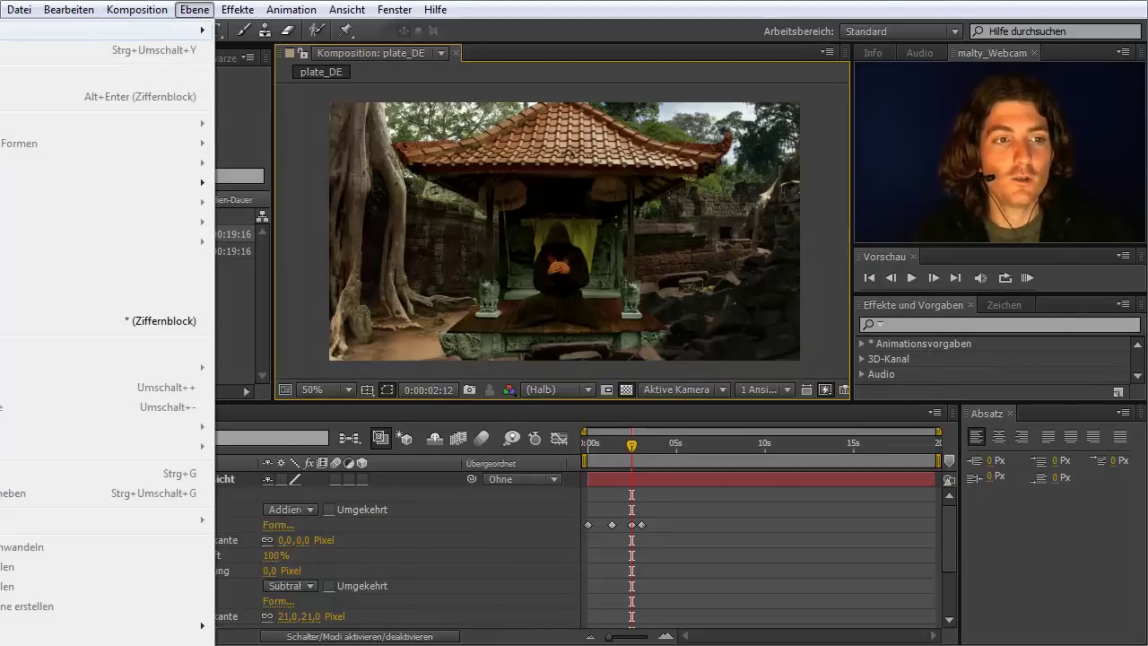
pyautogui.click(464, 515)
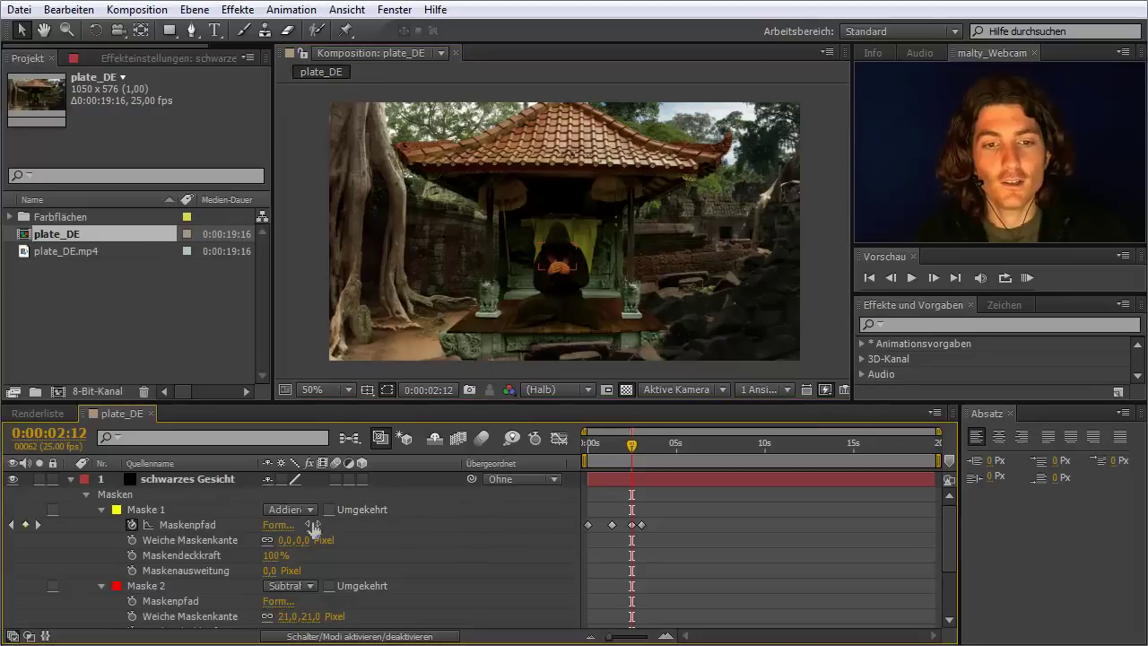
# Collapse the black solid's masks and add adjustment layer Einstellungsebene 1 via Ctrl+Alt+Y
pyautogui.click(70, 479)
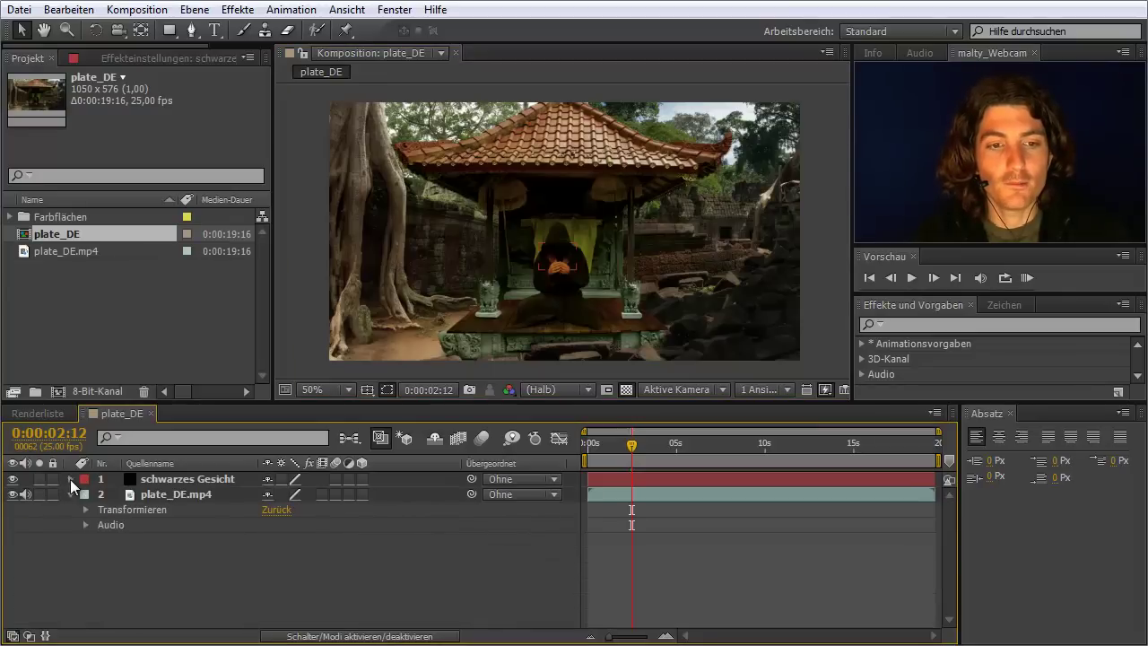
pyautogui.rightClick(183, 592)
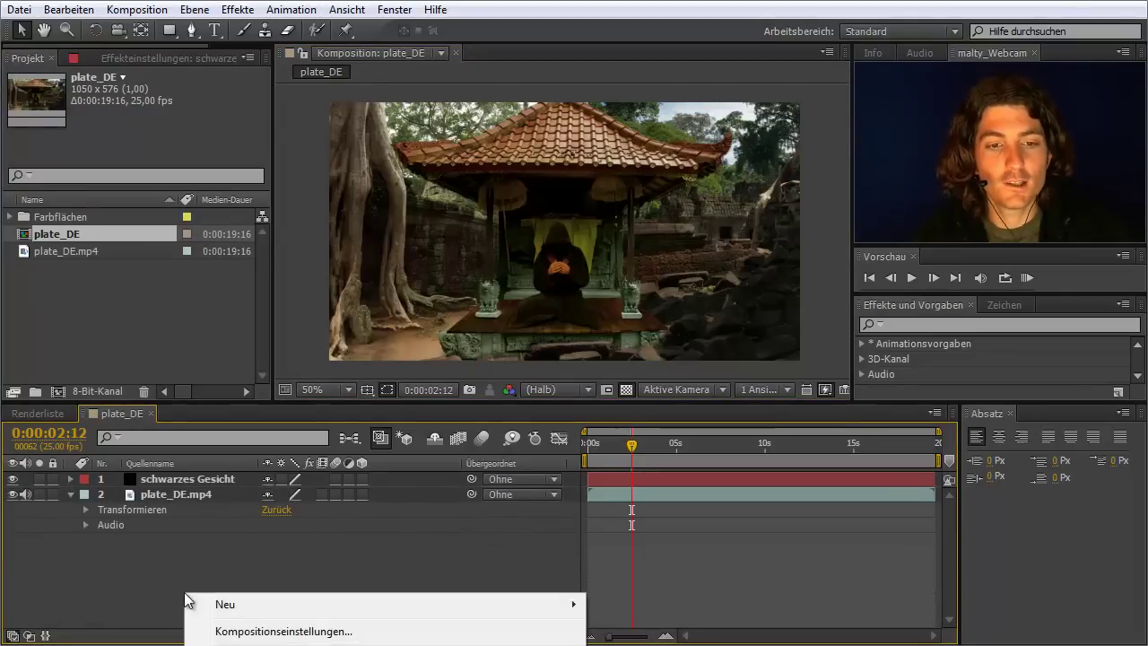
pyautogui.moveTo(233, 612)
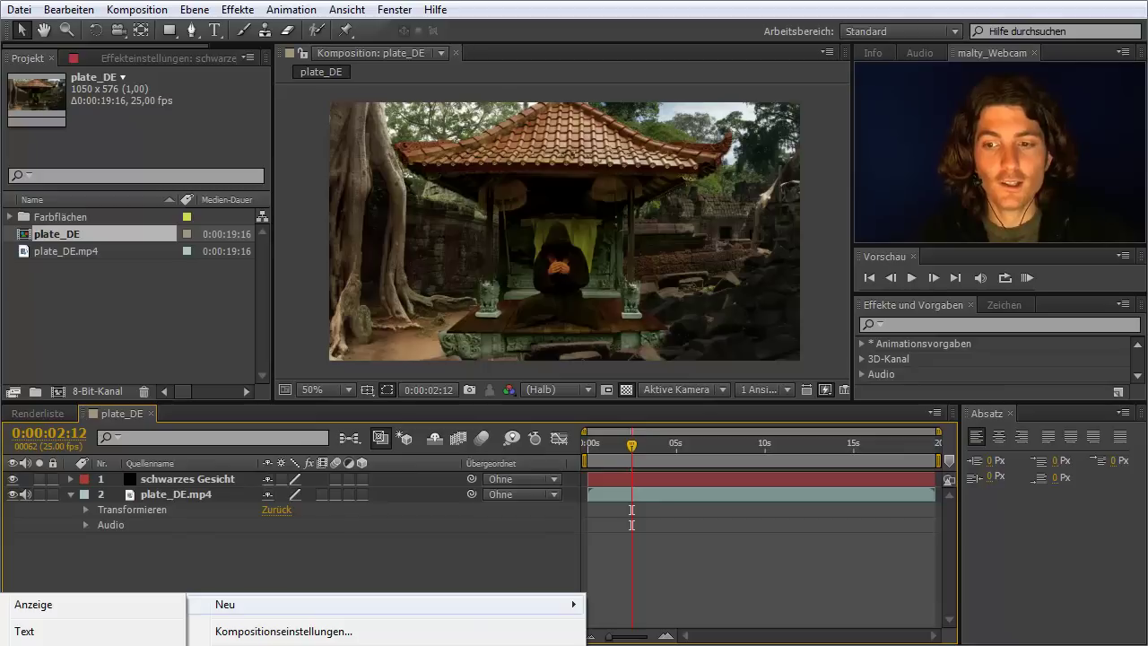
pyautogui.hotkey('ctrl', 'alt', 'y')
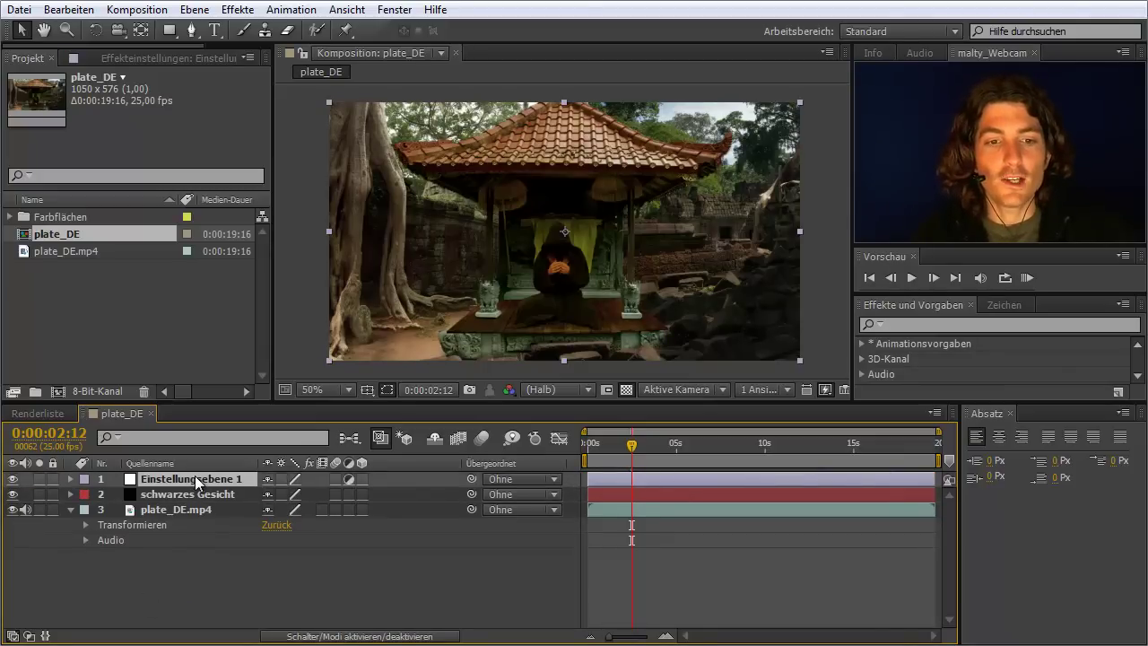
# Search Effects & Presets for 'Kurven' and drag it onto Einstellungsebene 1
pyautogui.click(151, 504)
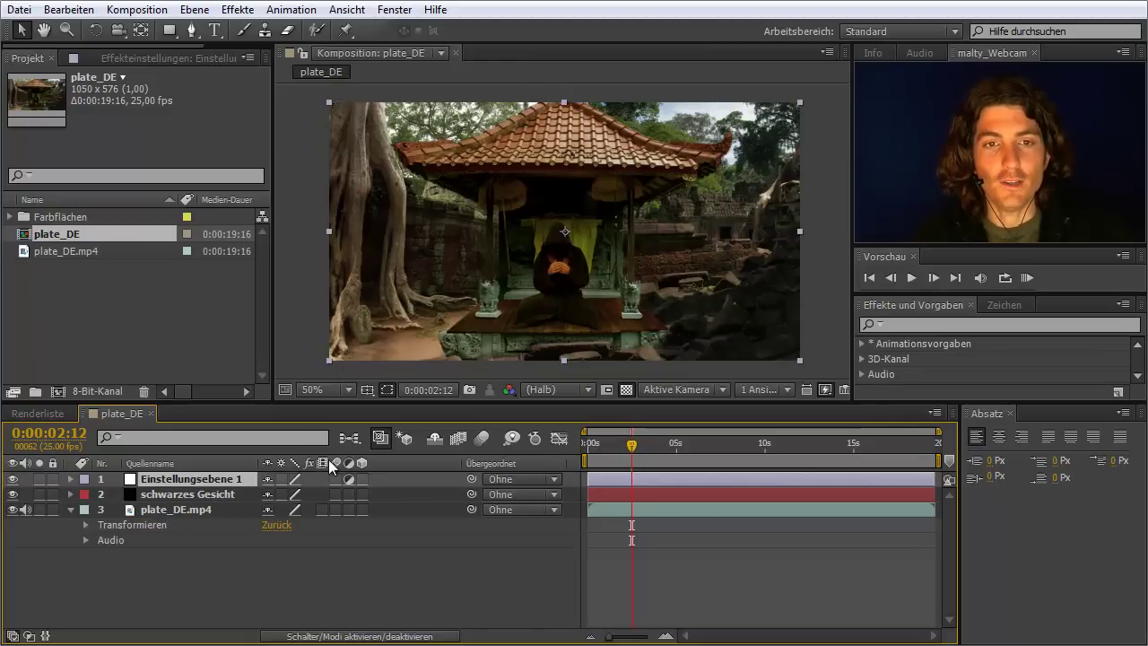
pyautogui.click(200, 10)
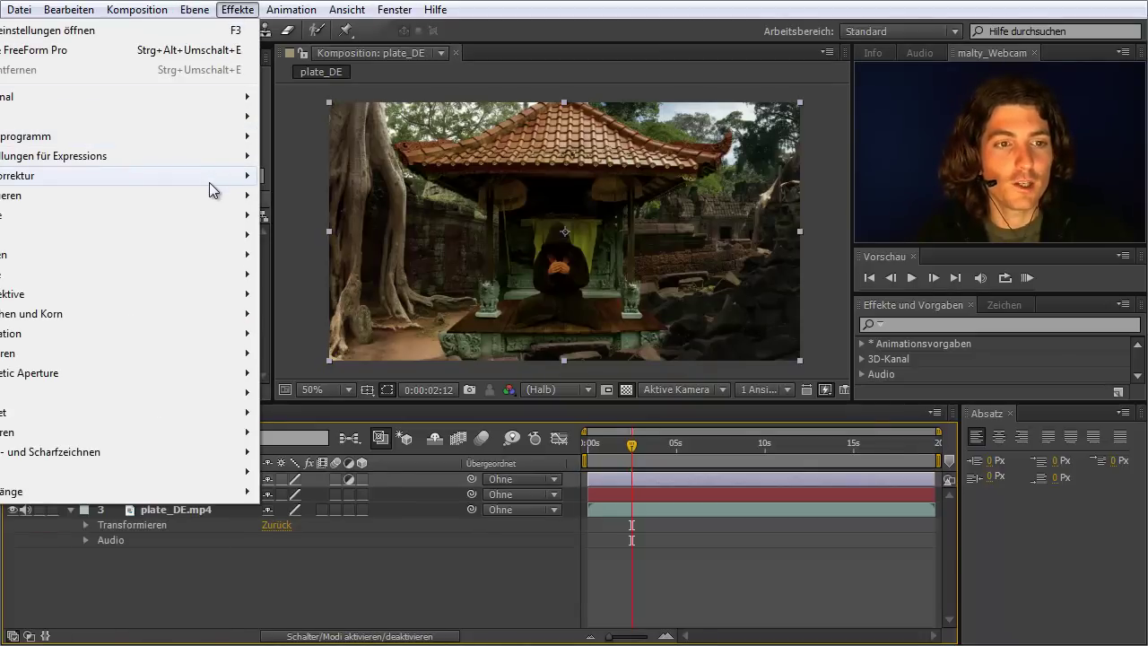
pyautogui.click(940, 334)
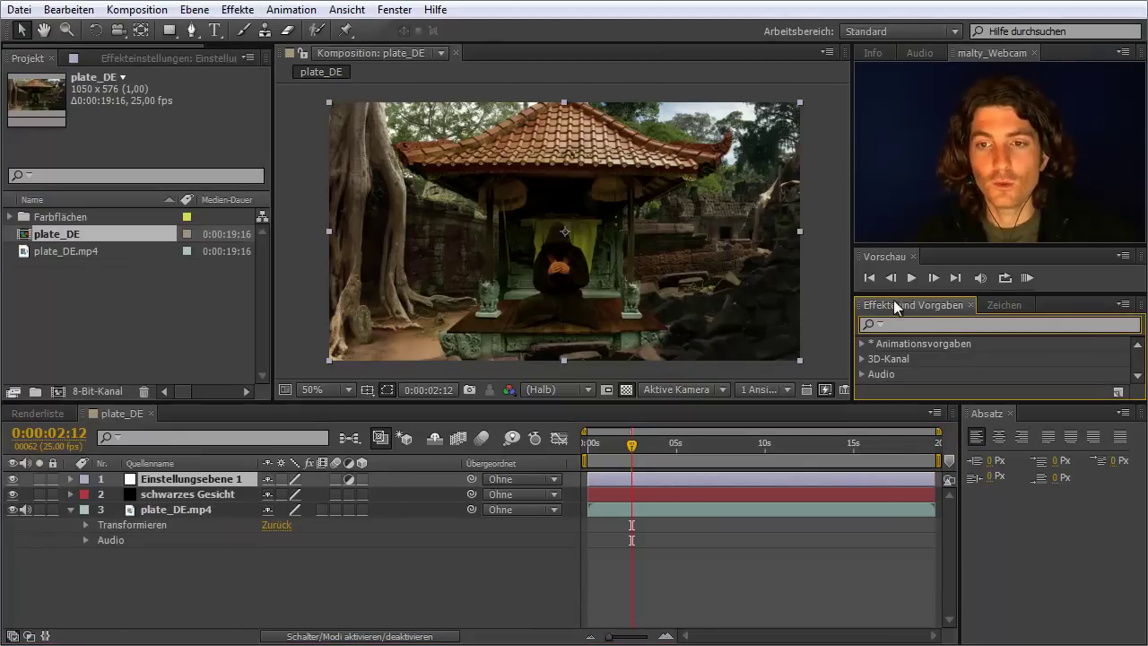
pyautogui.write('Kurven')
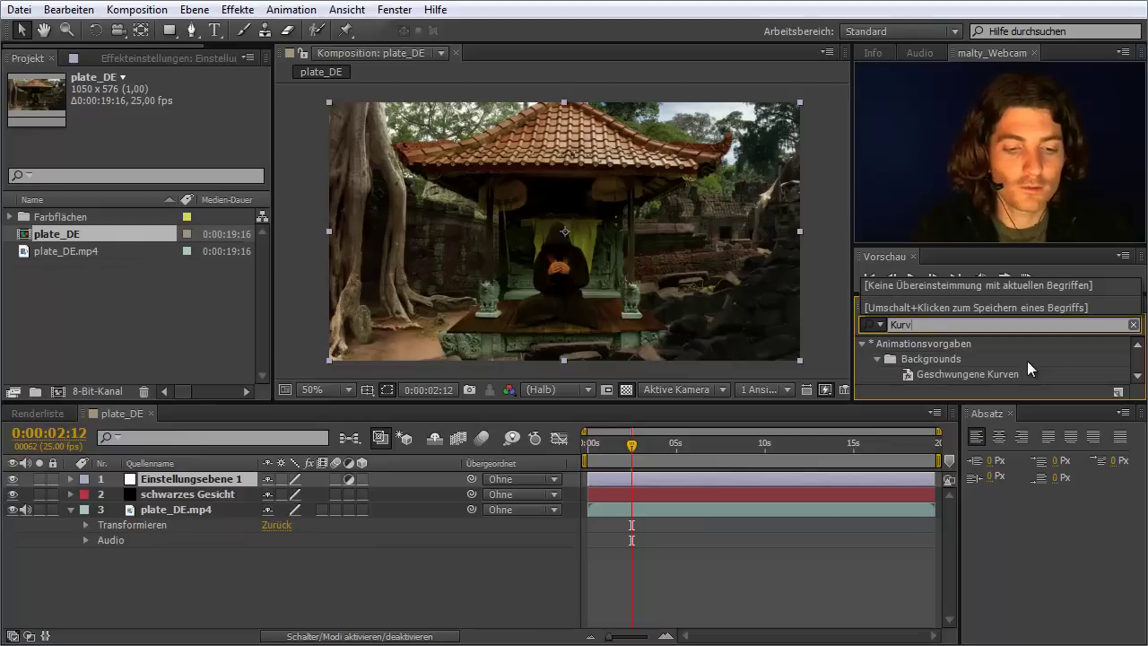
pyautogui.click(1138, 377)
pyautogui.click(1137, 377)
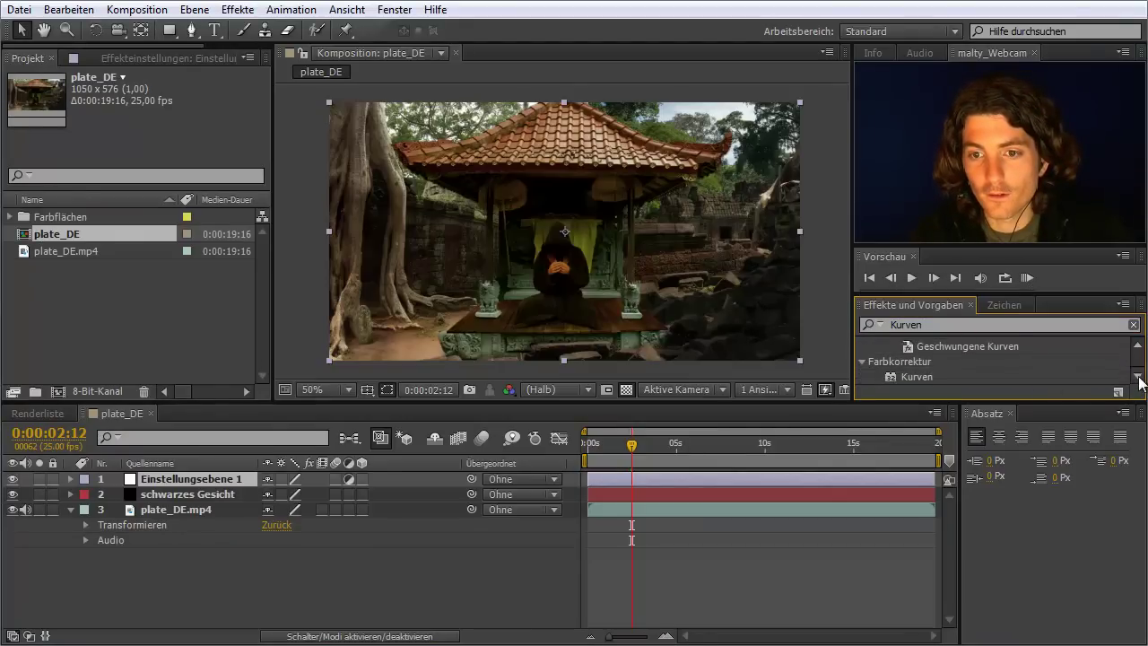
pyautogui.moveTo(915, 363)
pyautogui.mouseDown()
pyautogui.moveTo(237, 455)
pyautogui.moveTo(215, 481)
pyautogui.mouseUp()
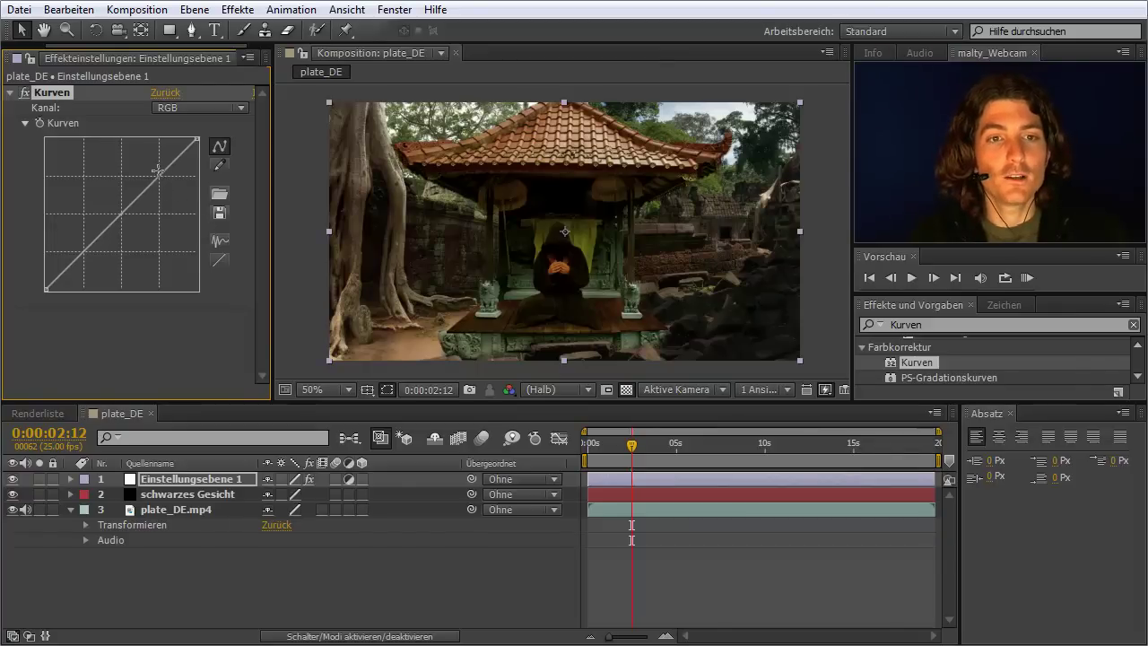
# Pull the Kurven curve sharply downward until the temple shot looks like night
pyautogui.moveTo(135, 203)
pyautogui.mouseDown()
pyautogui.moveTo(176, 271)
pyautogui.moveTo(134, 206)
pyautogui.moveTo(173, 173)
pyautogui.moveTo(209, 212)
pyautogui.mouseUp()
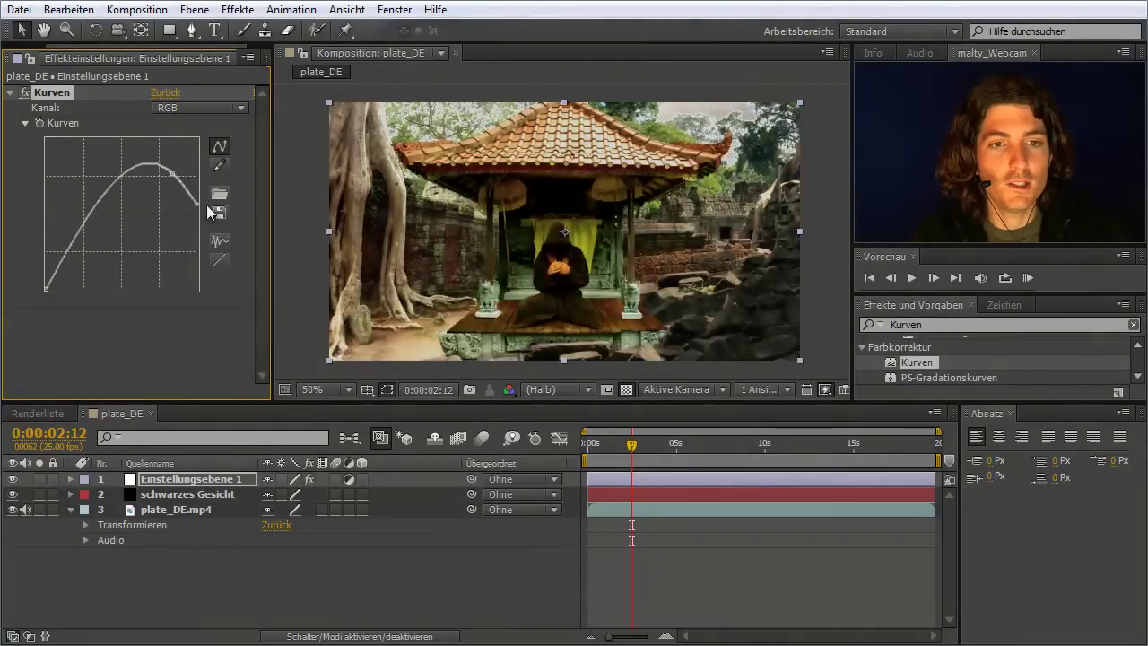
pyautogui.moveTo(173, 172); pyautogui.dragTo(174, 240)
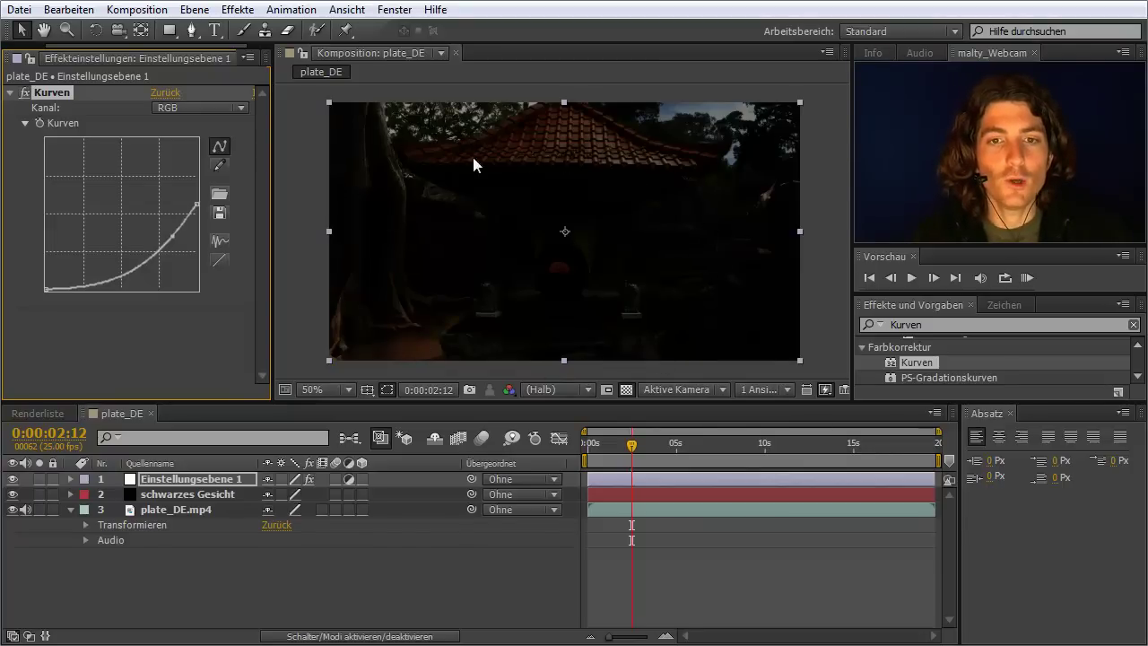
pyautogui.click(194, 477)
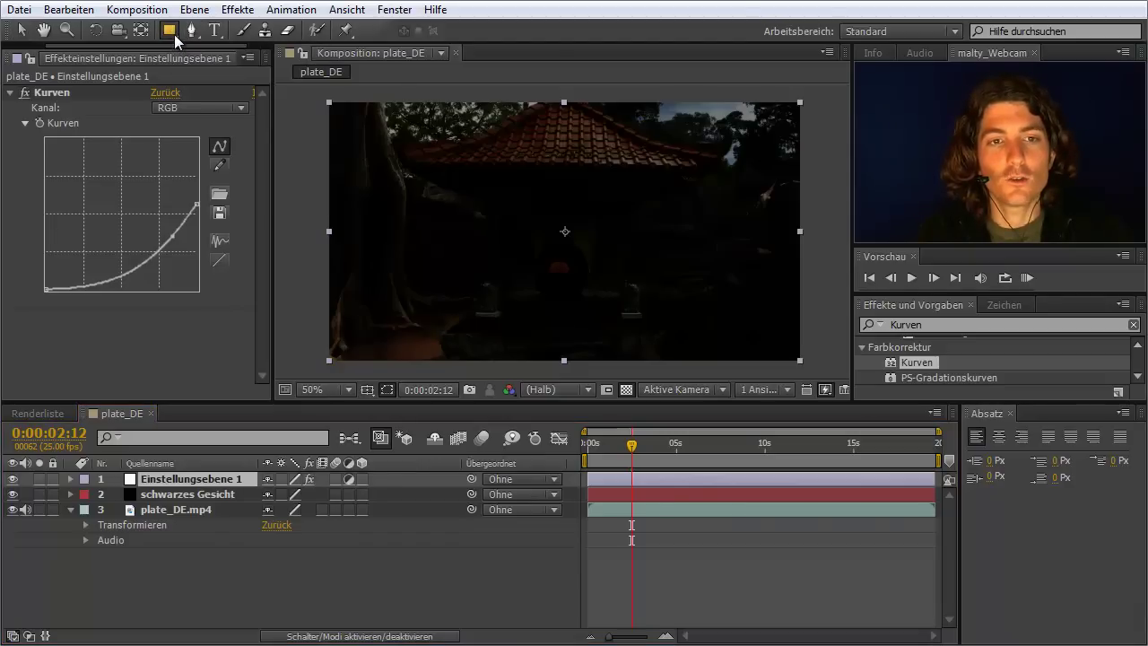
# Switch to the Ellipse tool, draw an ellipse mask around the temple, then undo it
pyautogui.moveTo(174, 34); pyautogui.dragTo(225, 76)
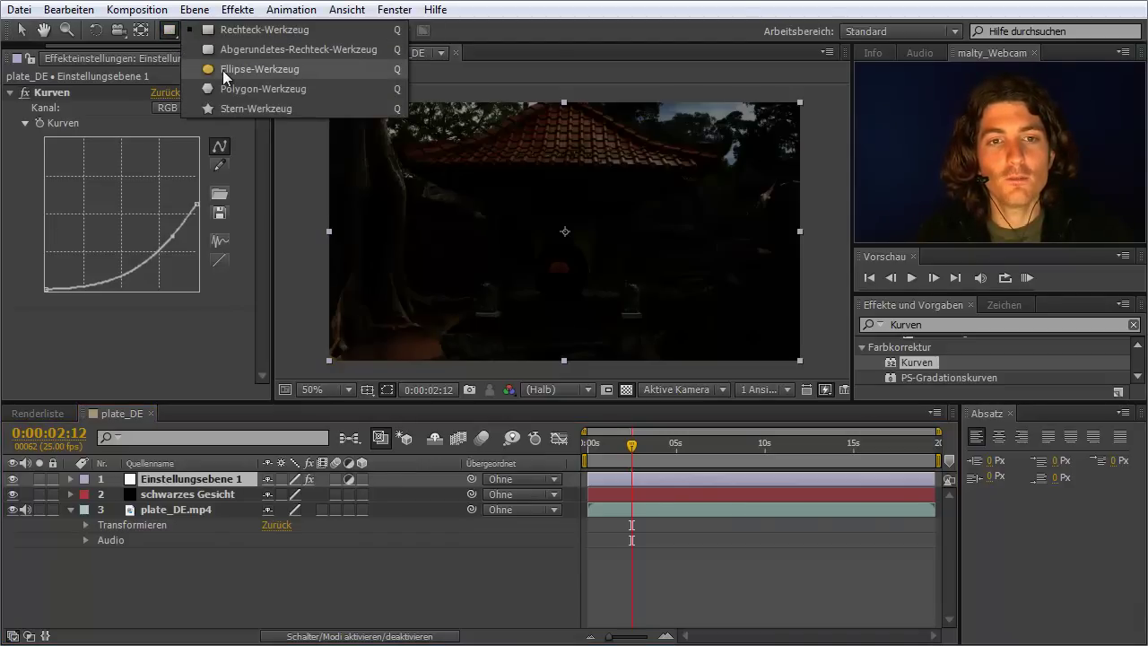
pyautogui.moveTo(227, 75); pyautogui.dragTo(226, 77)
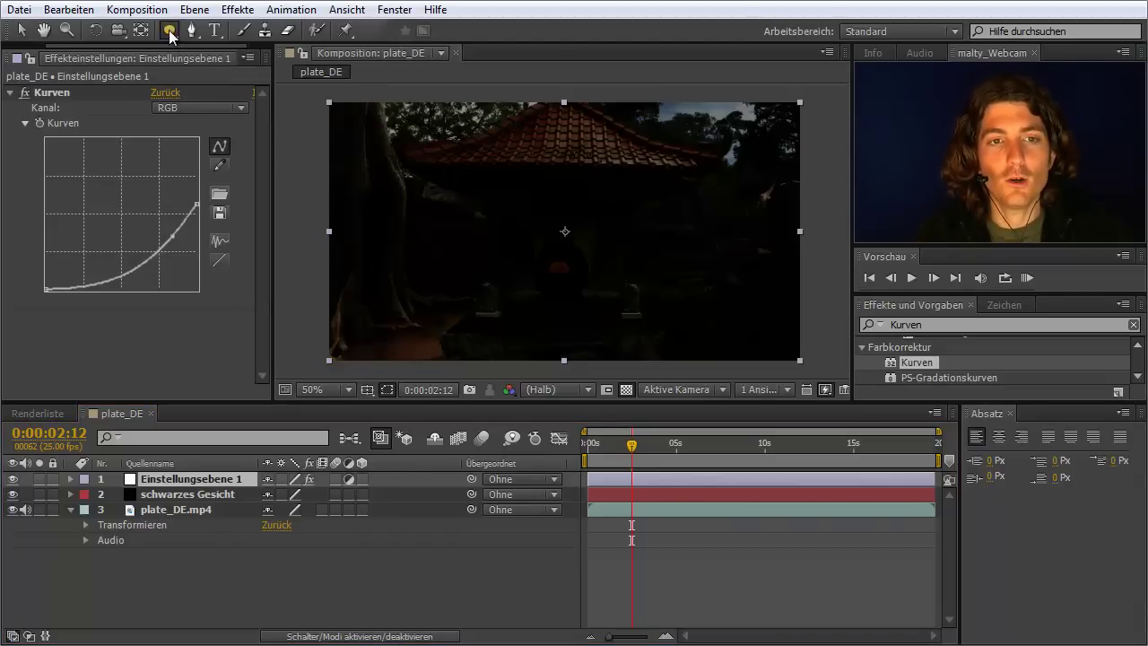
pyautogui.moveTo(406, 146)
pyautogui.mouseDown()
pyautogui.moveTo(497, 209)
pyautogui.moveTo(761, 350)
pyautogui.mouseUp()
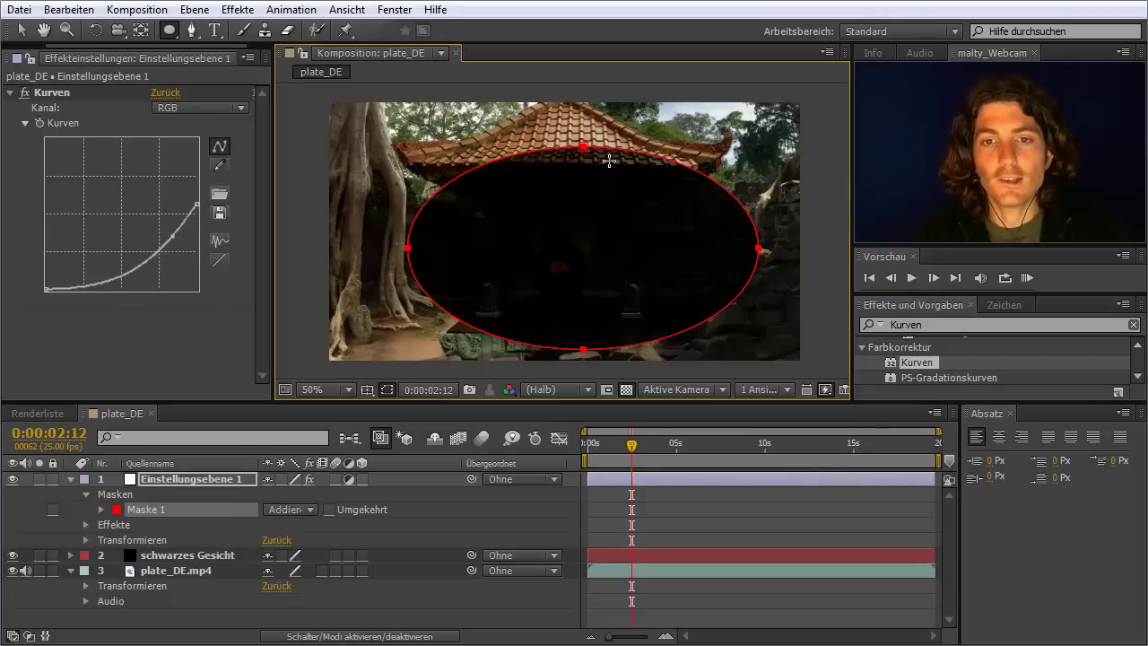
pyautogui.click(67, 10)
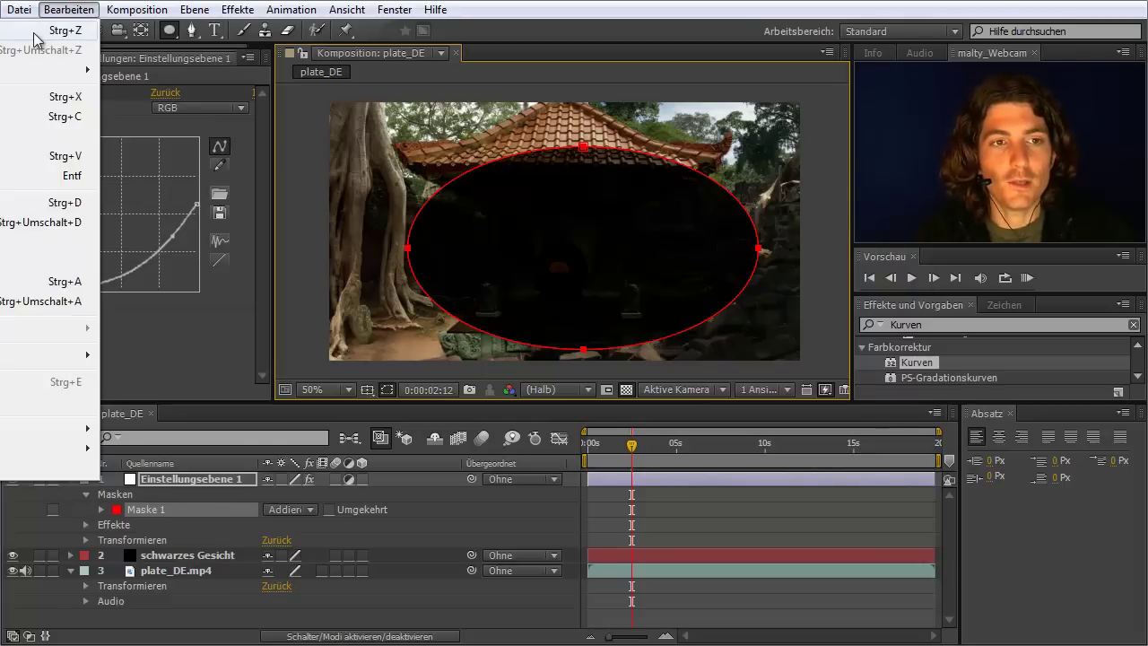
pyautogui.click(36, 32)
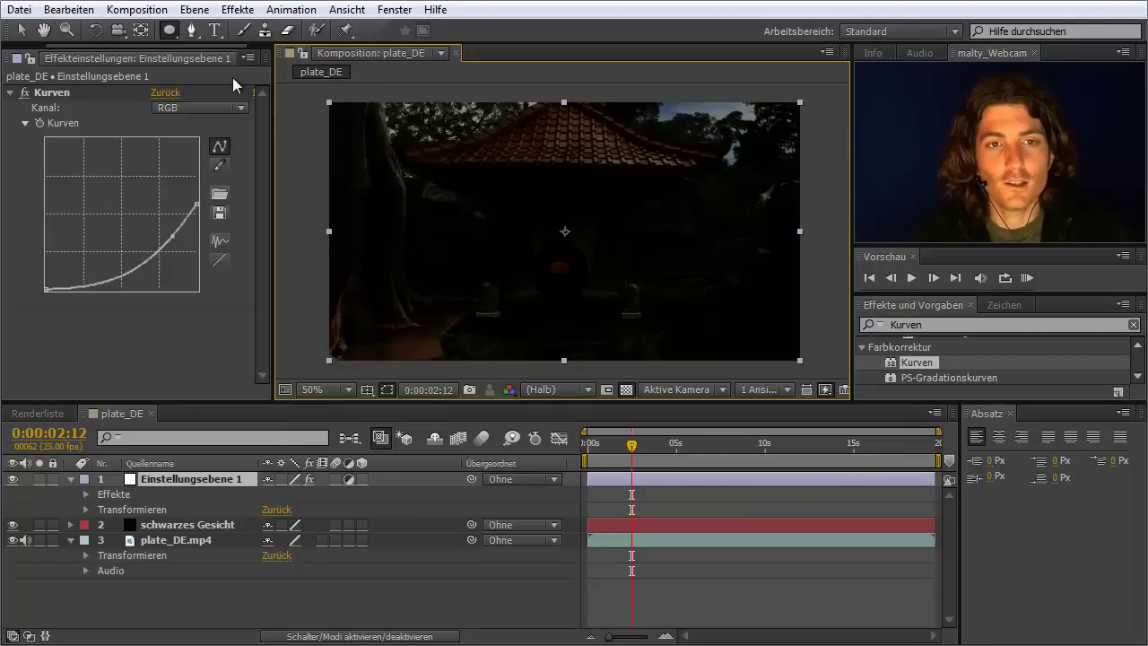
# Add a full-frame ellipse Maske 1 to Einstellungsebene 1, set it to Subtrahieren, and expand its properties
pyautogui.doubleClick(171, 31)
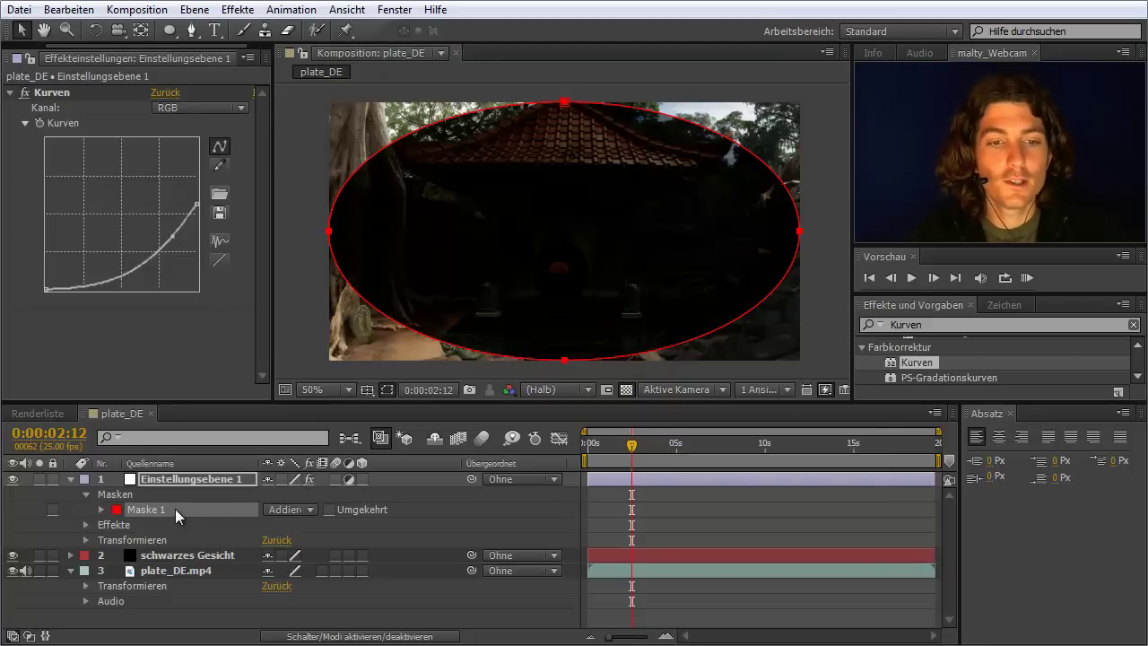
pyautogui.click(181, 475)
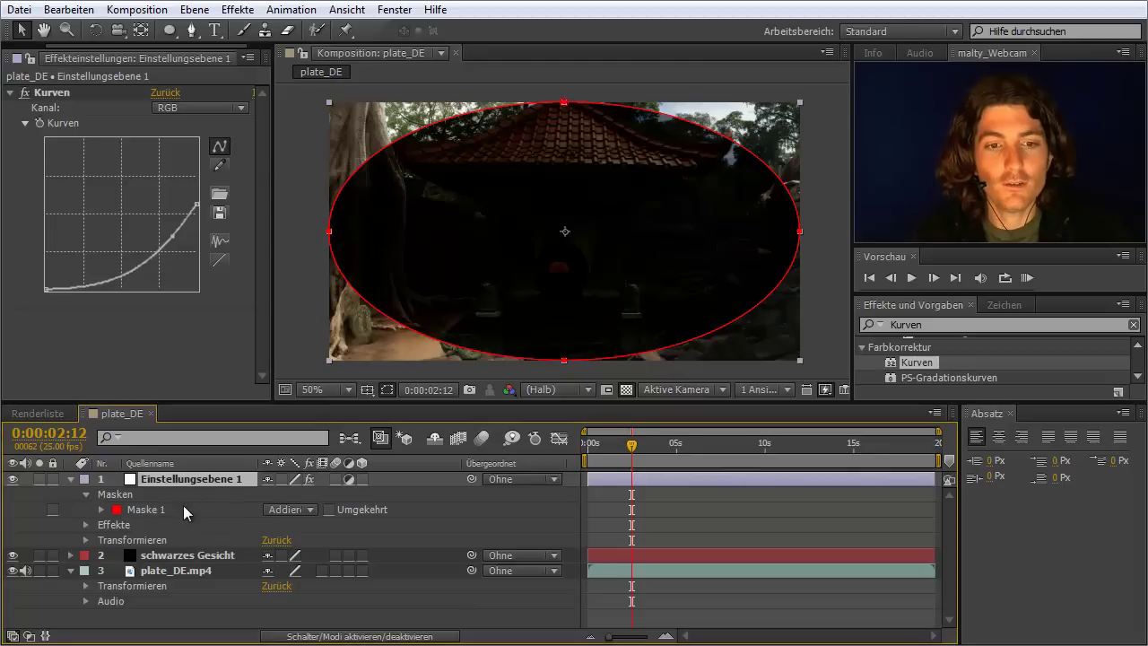
pyautogui.click(163, 506)
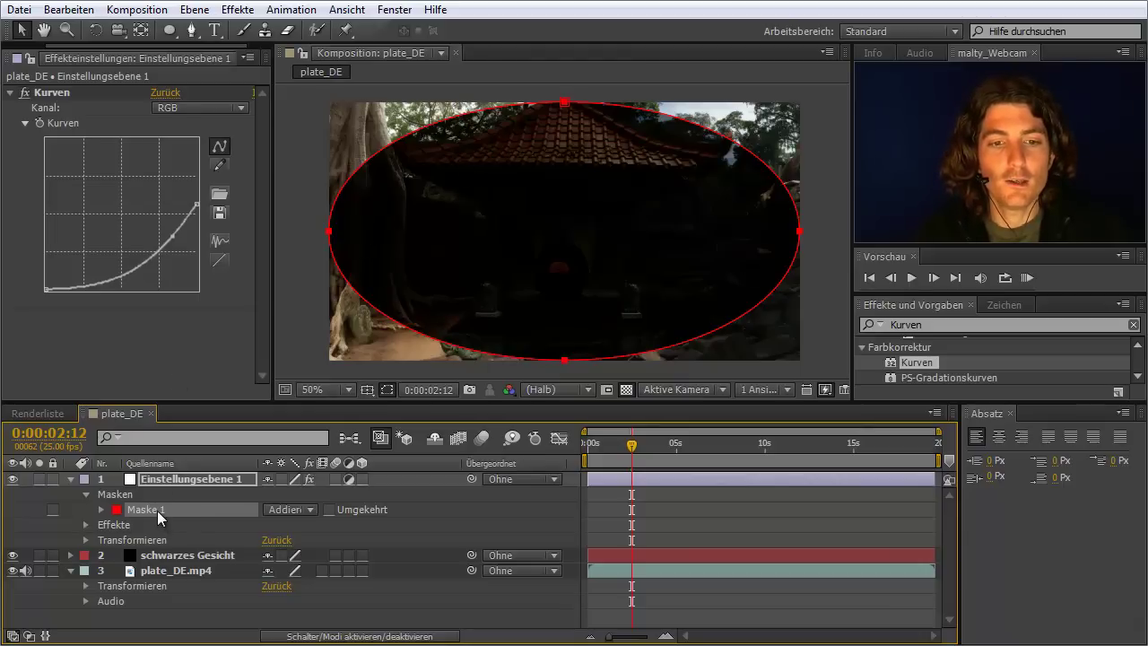
pyautogui.click(312, 509)
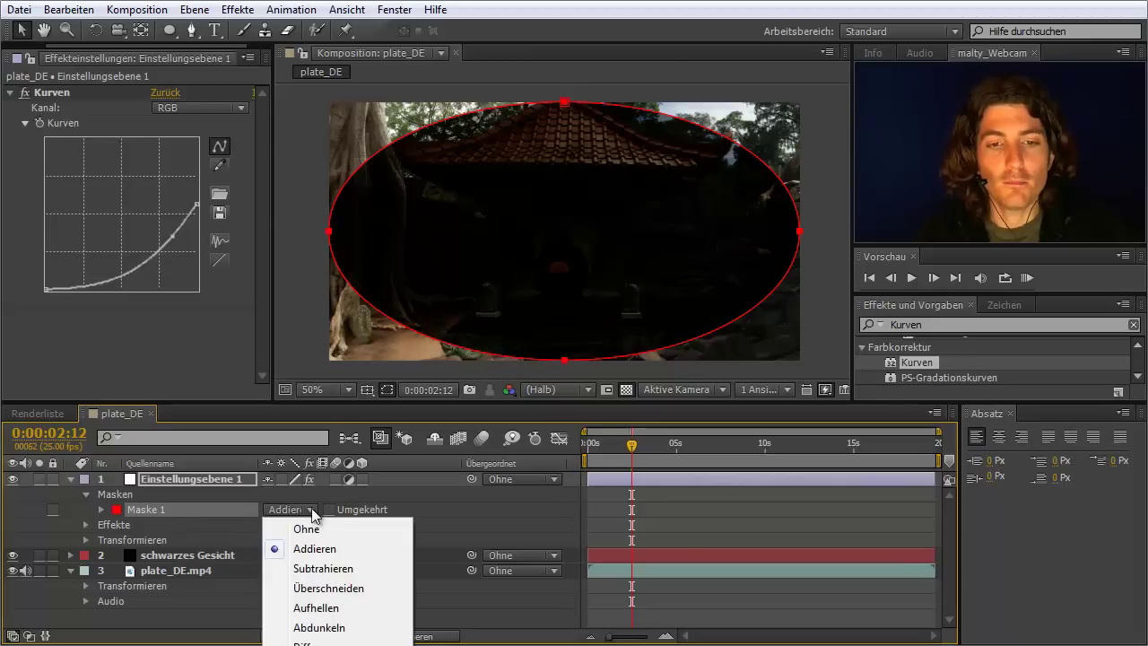
pyautogui.click(322, 569)
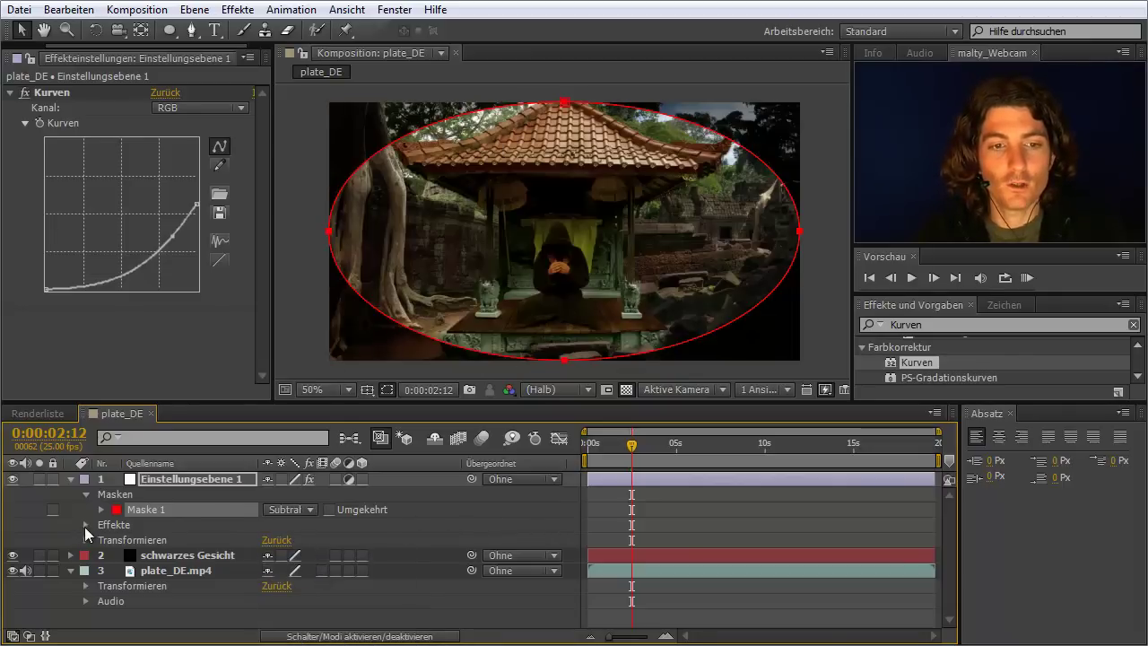
pyautogui.click(86, 524)
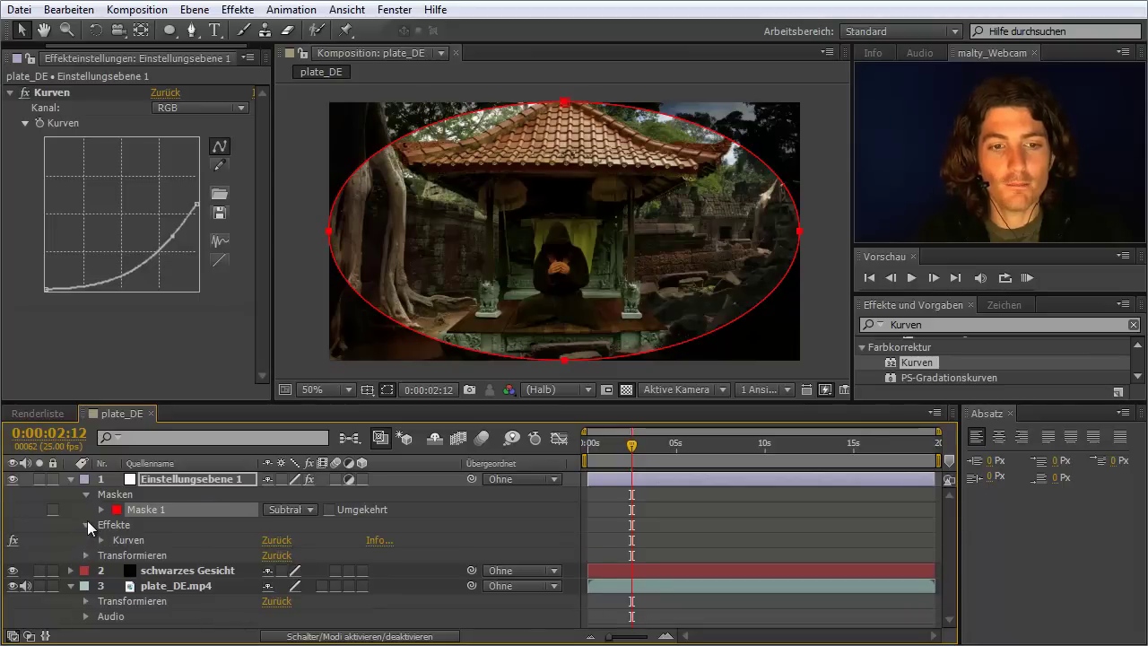
pyautogui.click(101, 509)
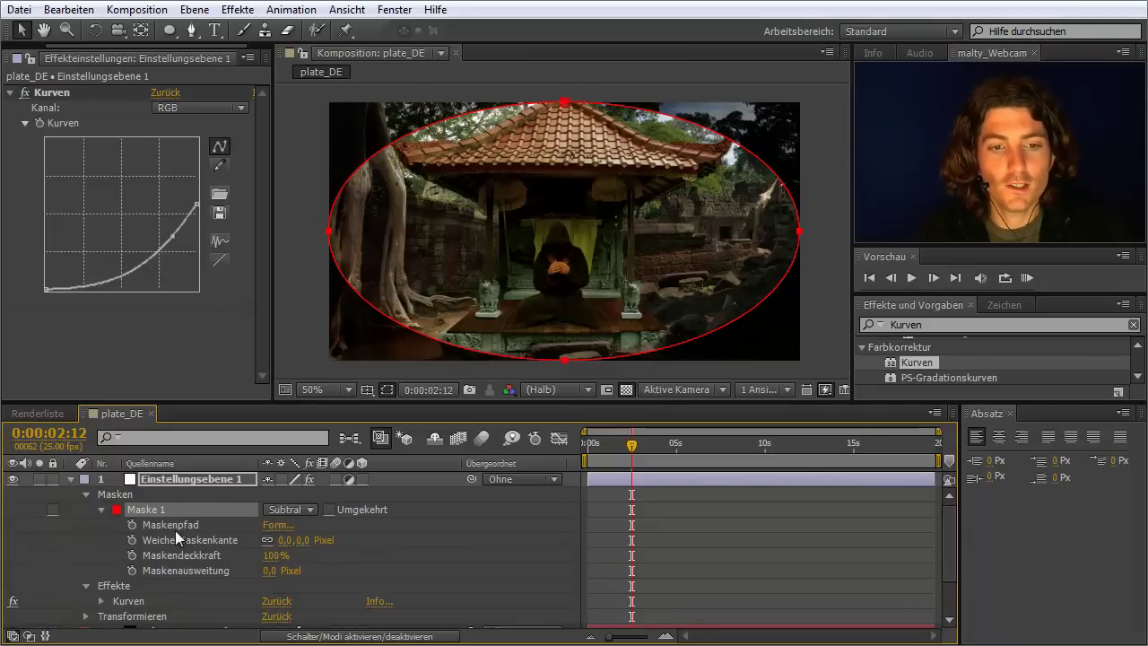
# Set Maske 1's Weiche Maskenkante to 103 px and hide the mask outline in the viewer
pyautogui.moveTo(298, 546); pyautogui.dragTo(417, 548)
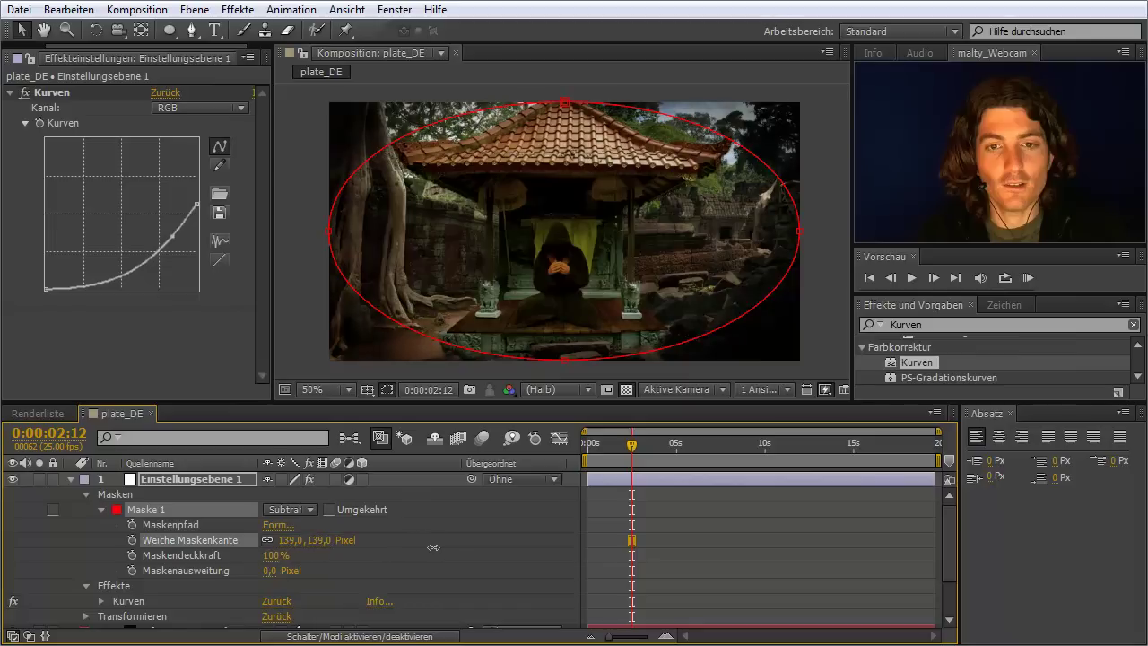
pyautogui.moveTo(486, 554); pyautogui.dragTo(359, 559)
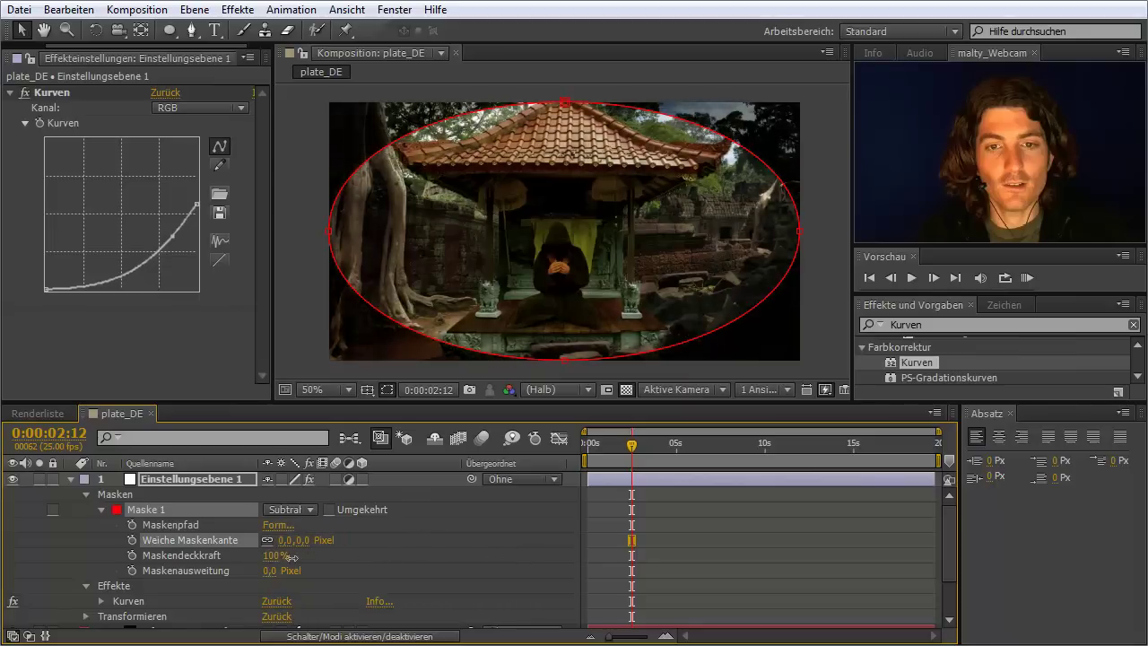
pyautogui.moveTo(359, 559); pyautogui.dragTo(369, 562)
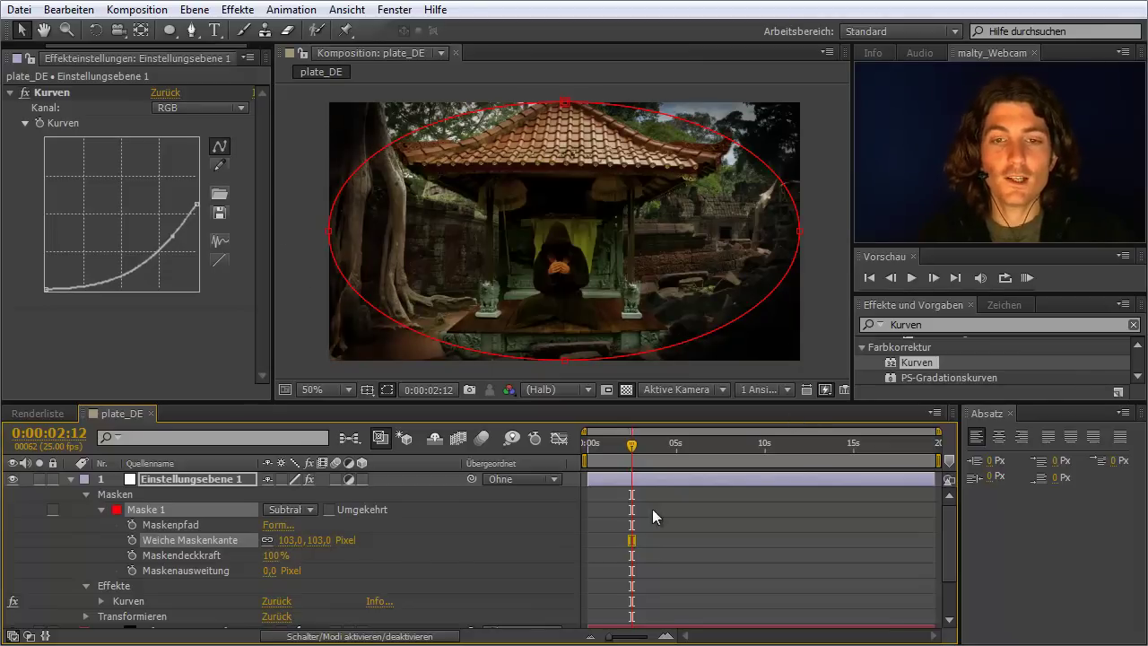
pyautogui.click(388, 391)
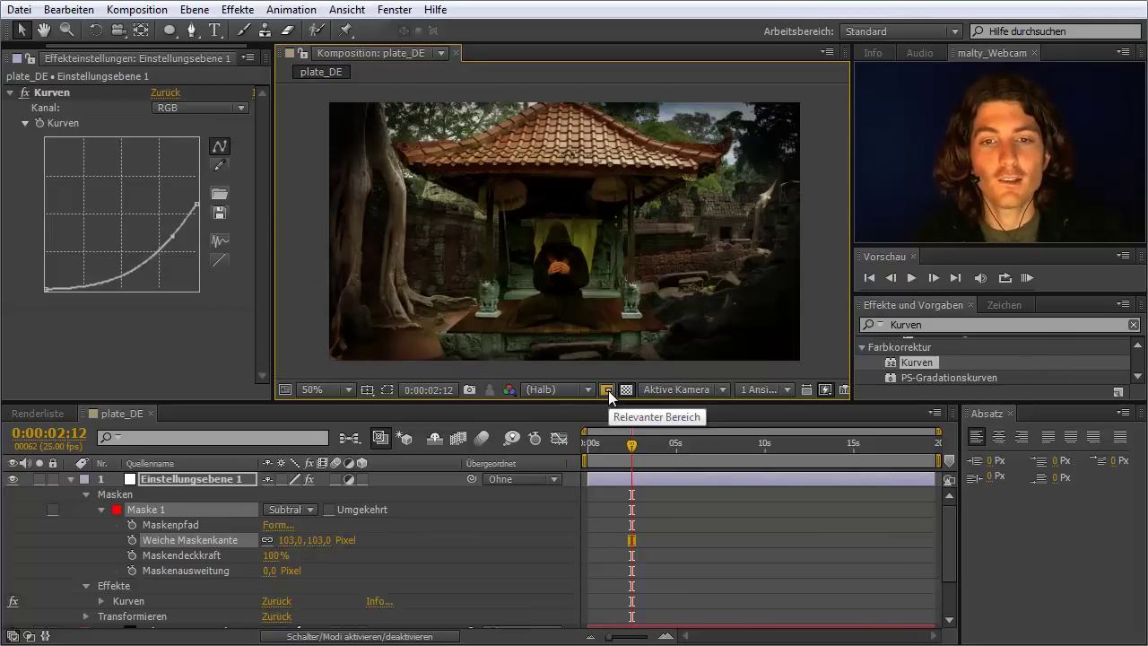
pyautogui.click(155, 478)
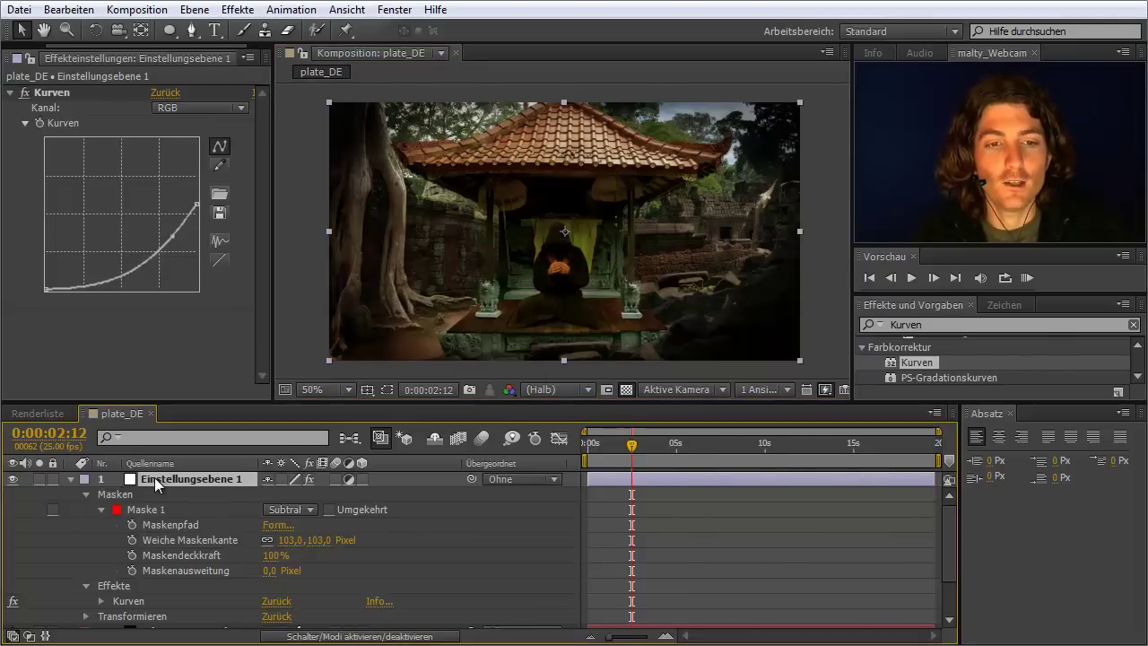
pyautogui.click(69, 477)
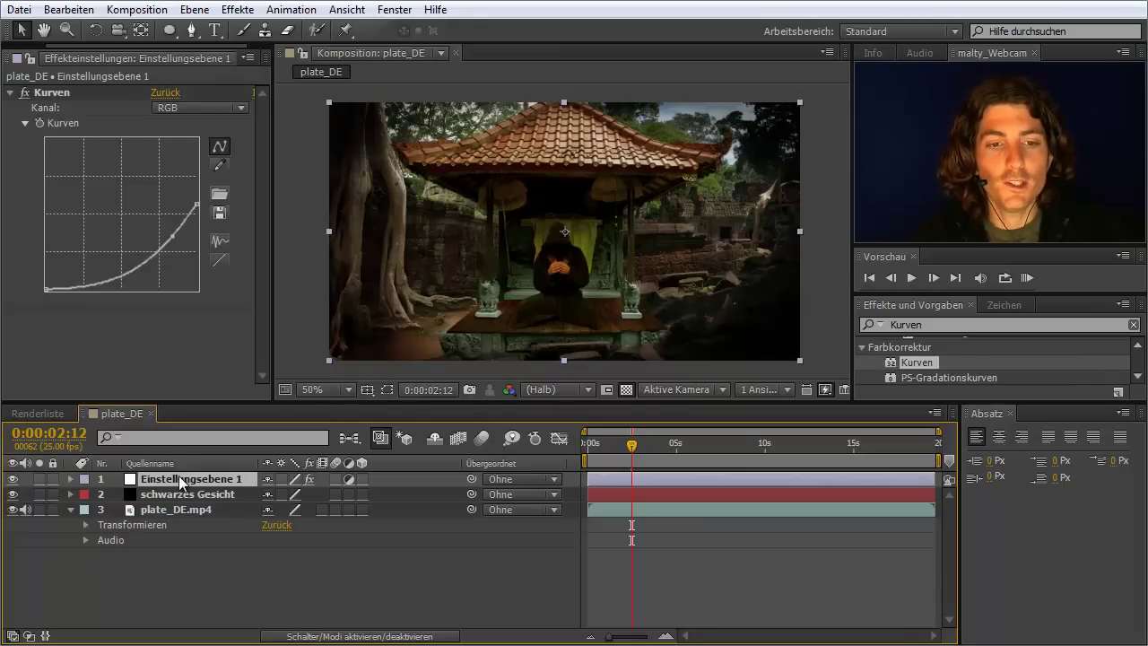
pyautogui.click(13, 480)
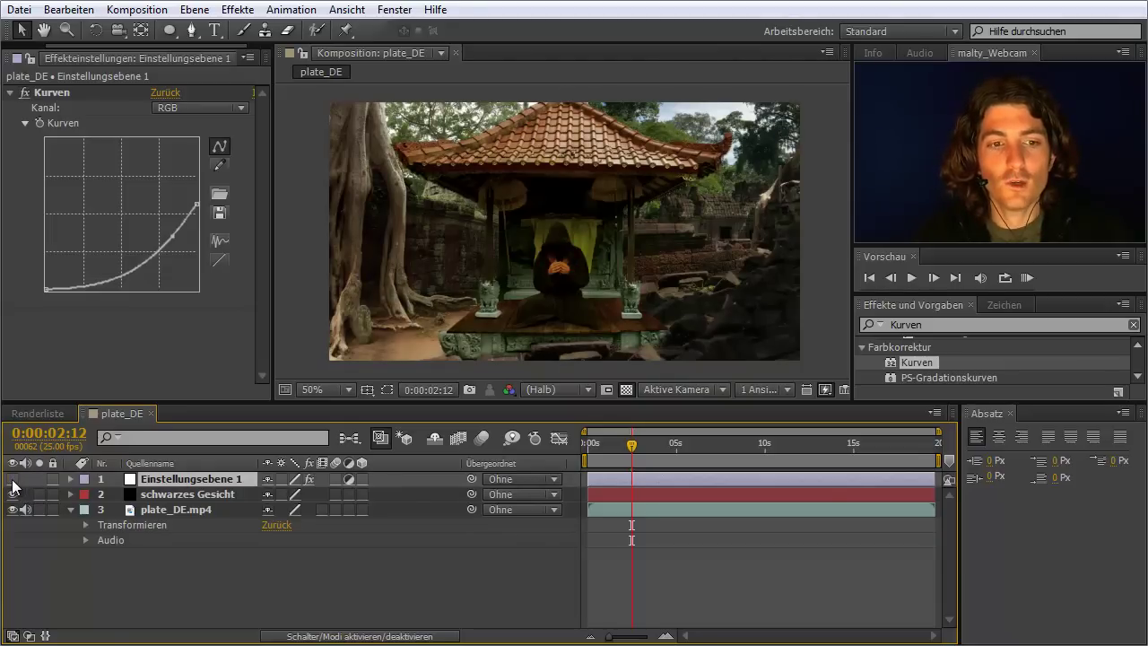
pyautogui.click(13, 480)
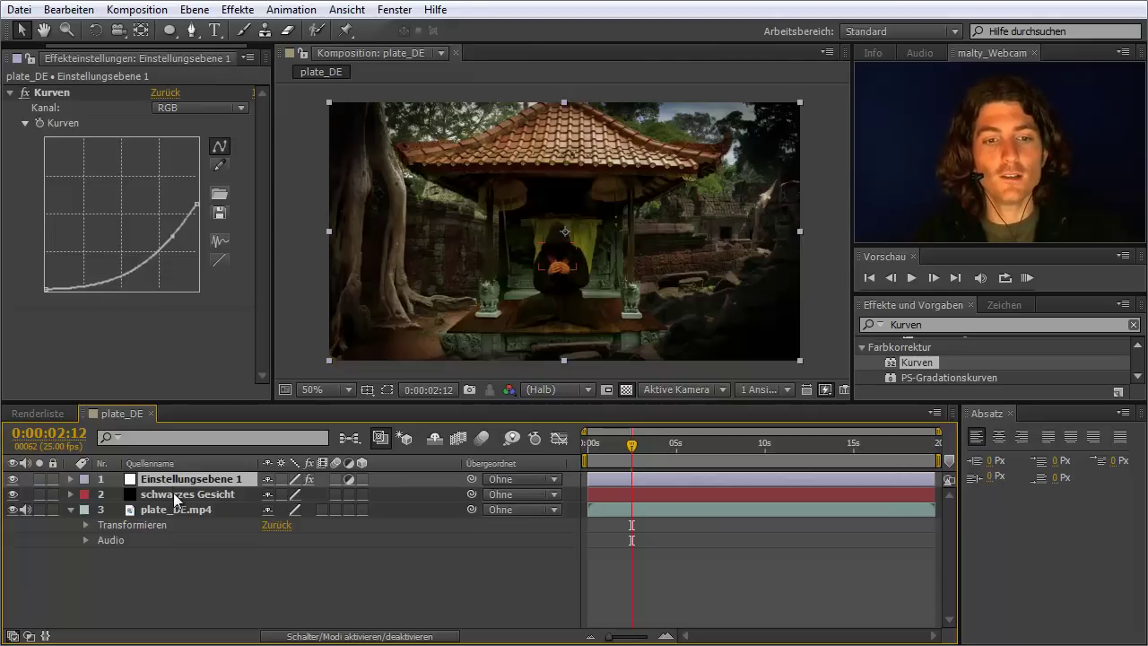
pyautogui.click(173, 492)
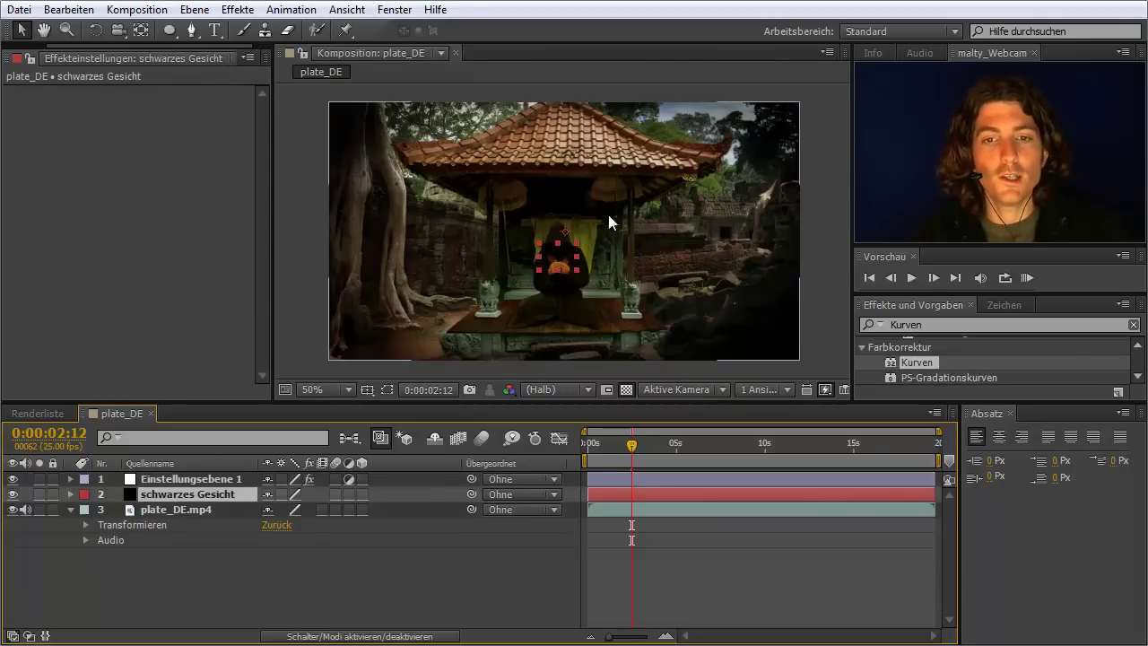
pyautogui.click(184, 481)
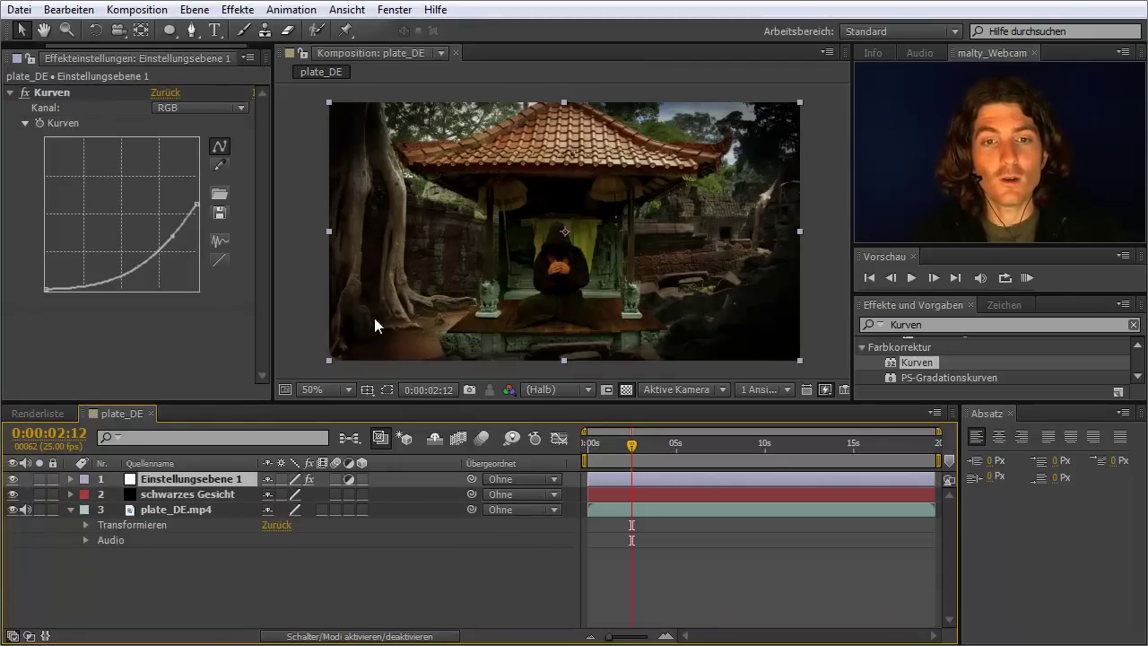